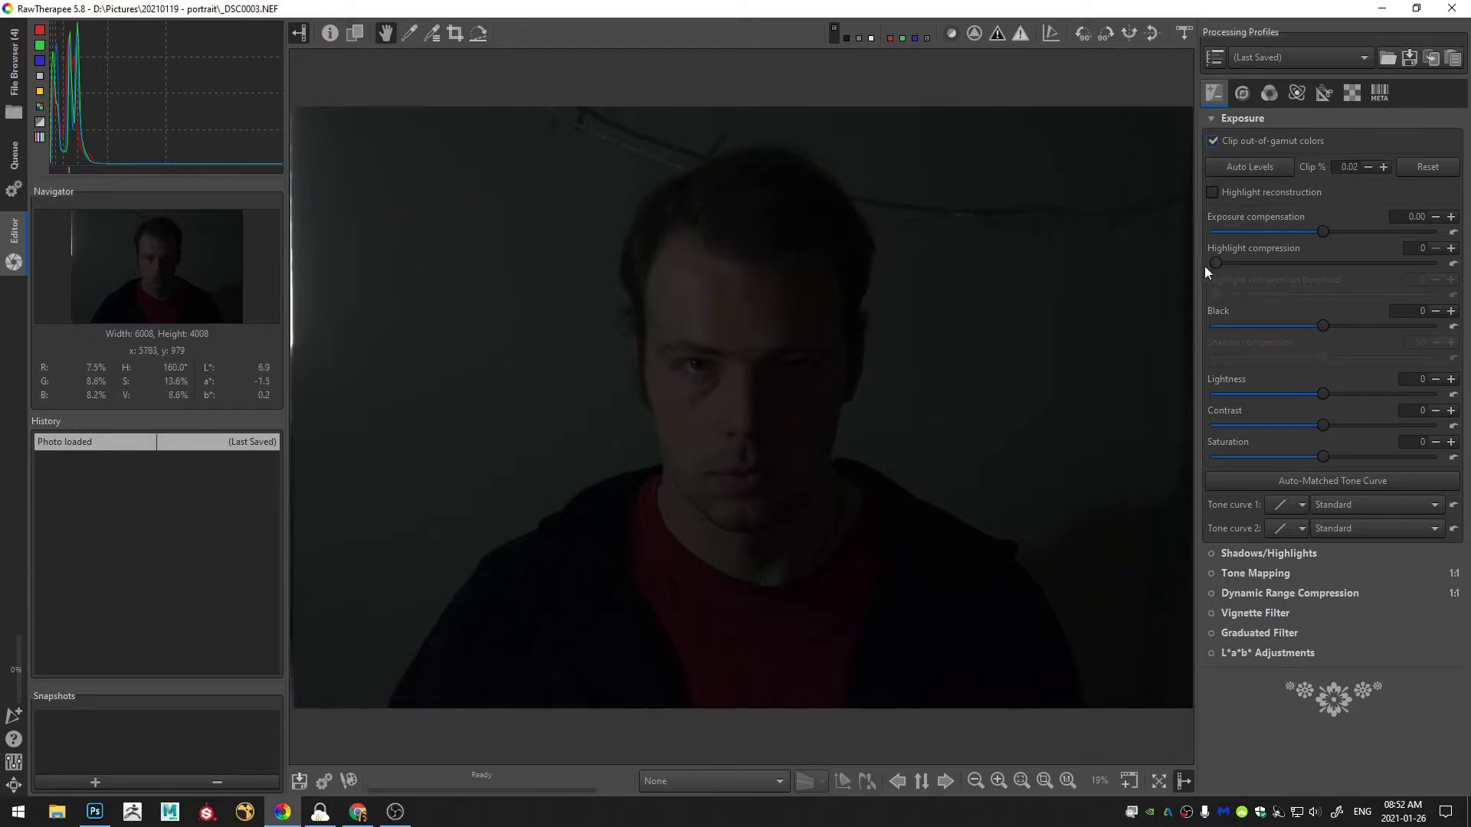
# - On the Transform tab, set the lens profile to Automatically selected
pyautogui.click(1296, 94)
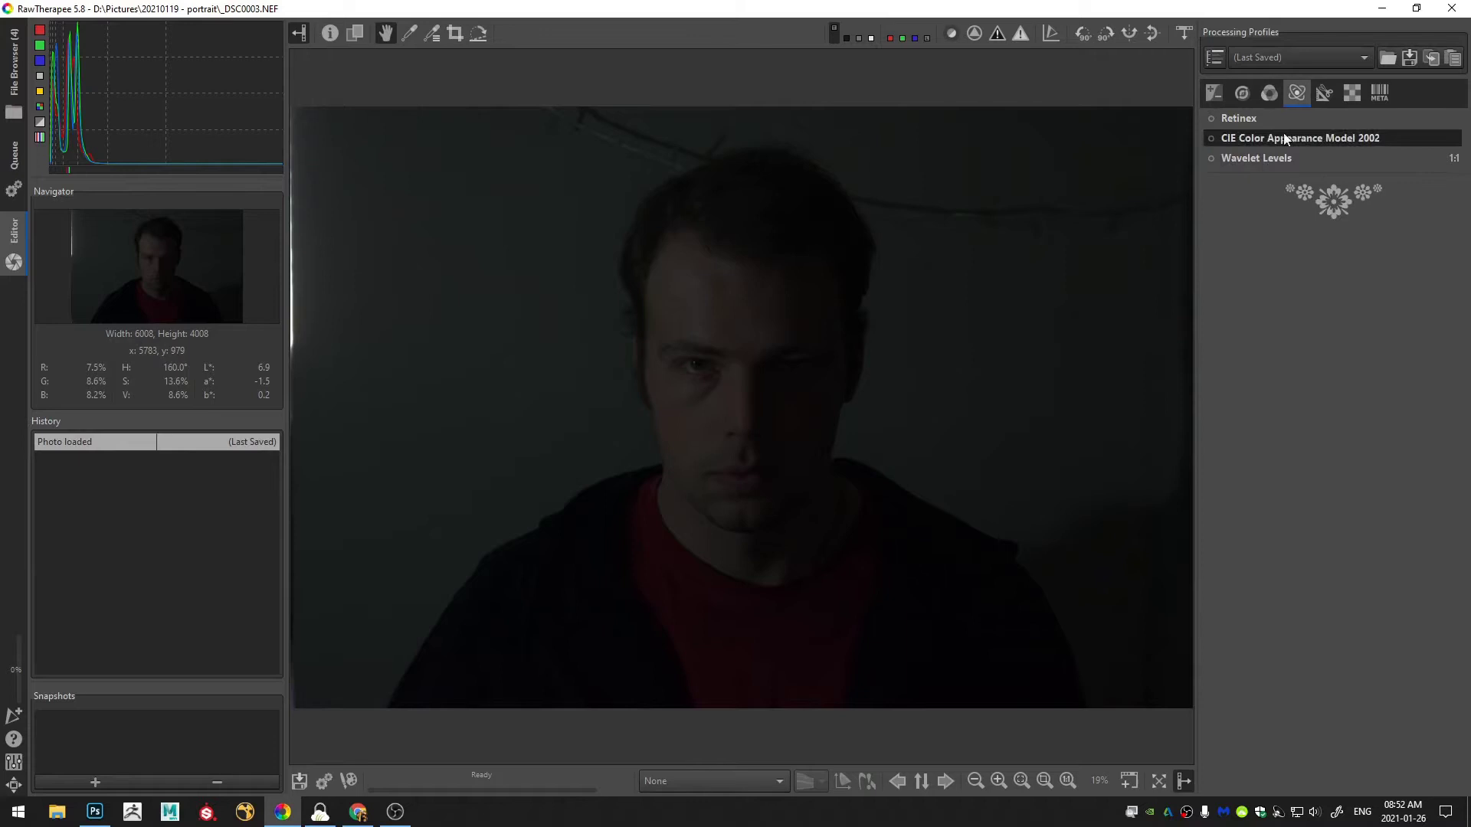
pyautogui.click(1324, 92)
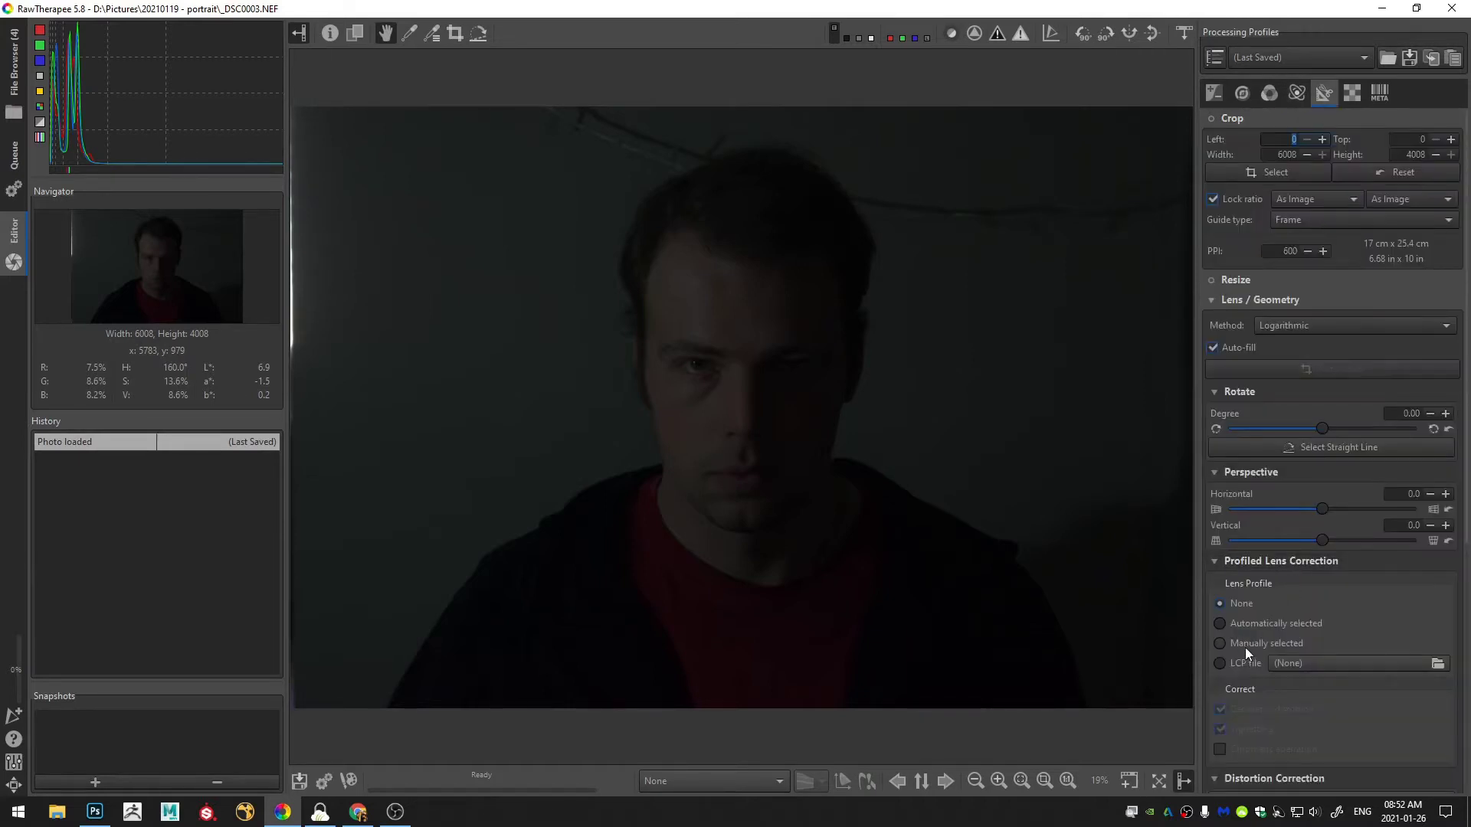
pyautogui.click(1220, 623)
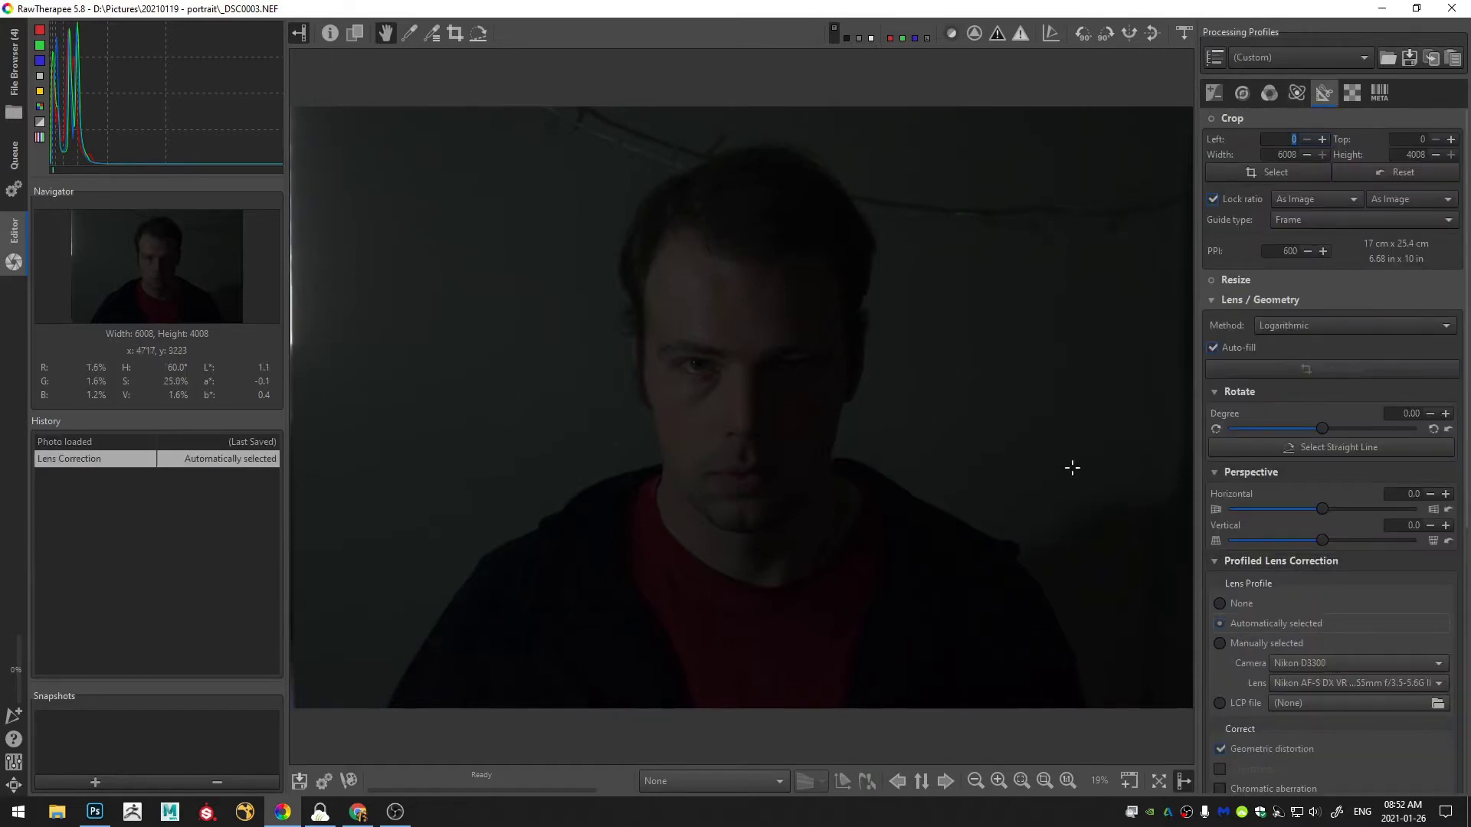
# - On the Exposure tab, set Exposure compensation to 2.75 and Black to 985
pyautogui.click(1213, 92)
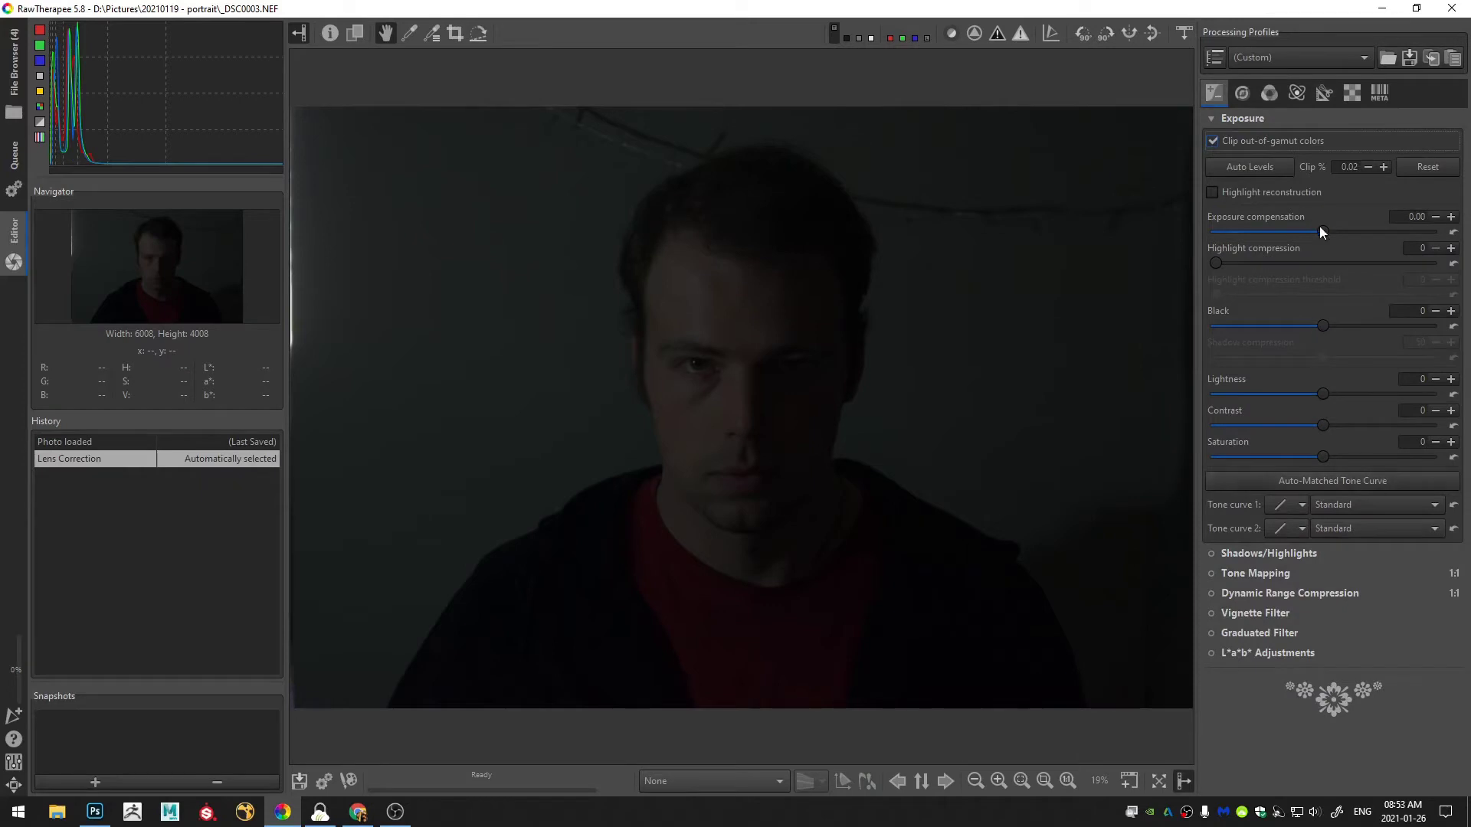
pyautogui.moveTo(1326, 232); pyautogui.dragTo(1357, 236)
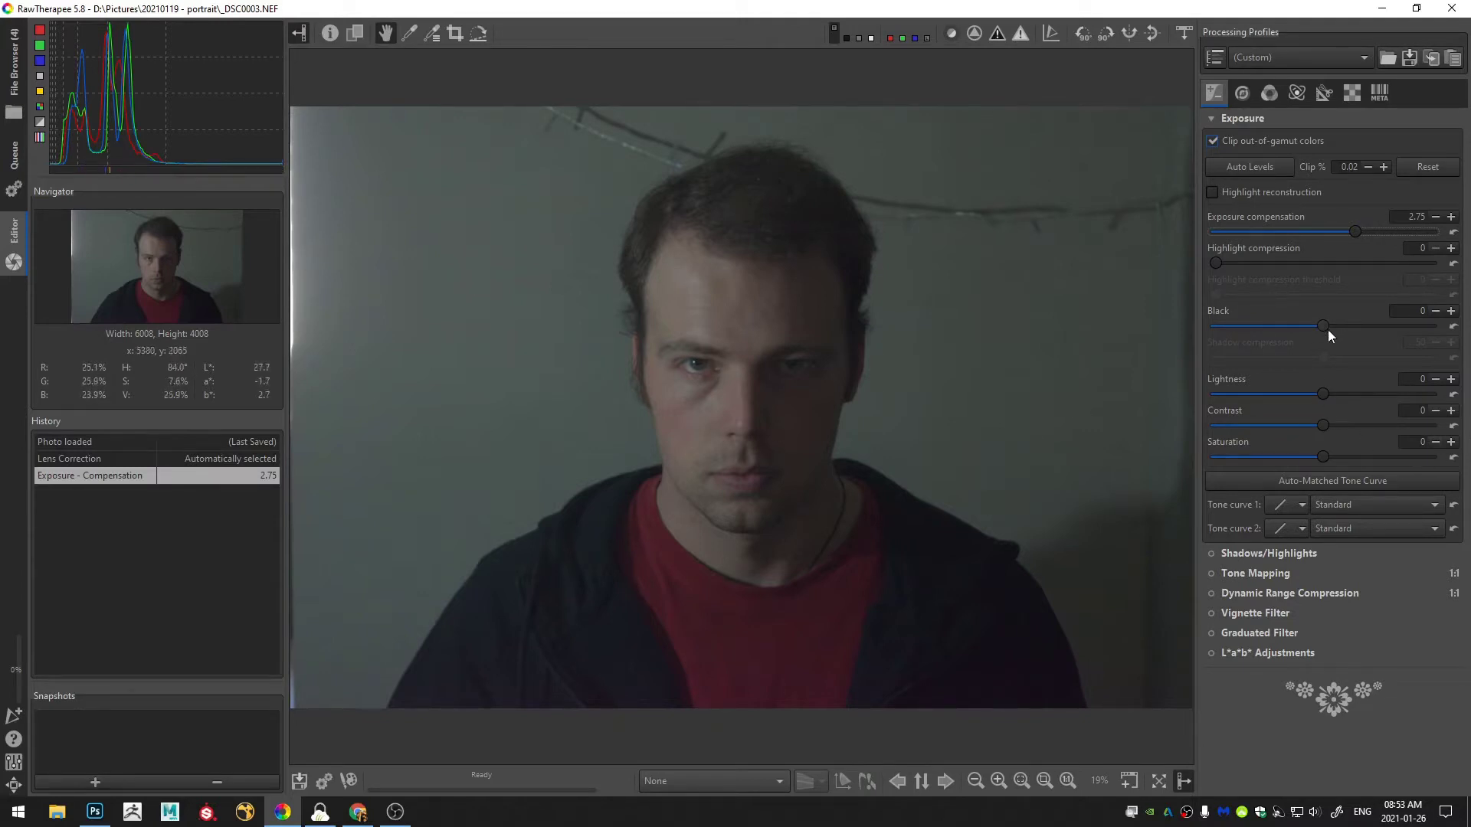
pyautogui.moveTo(1326, 329); pyautogui.dragTo(1338, 329)
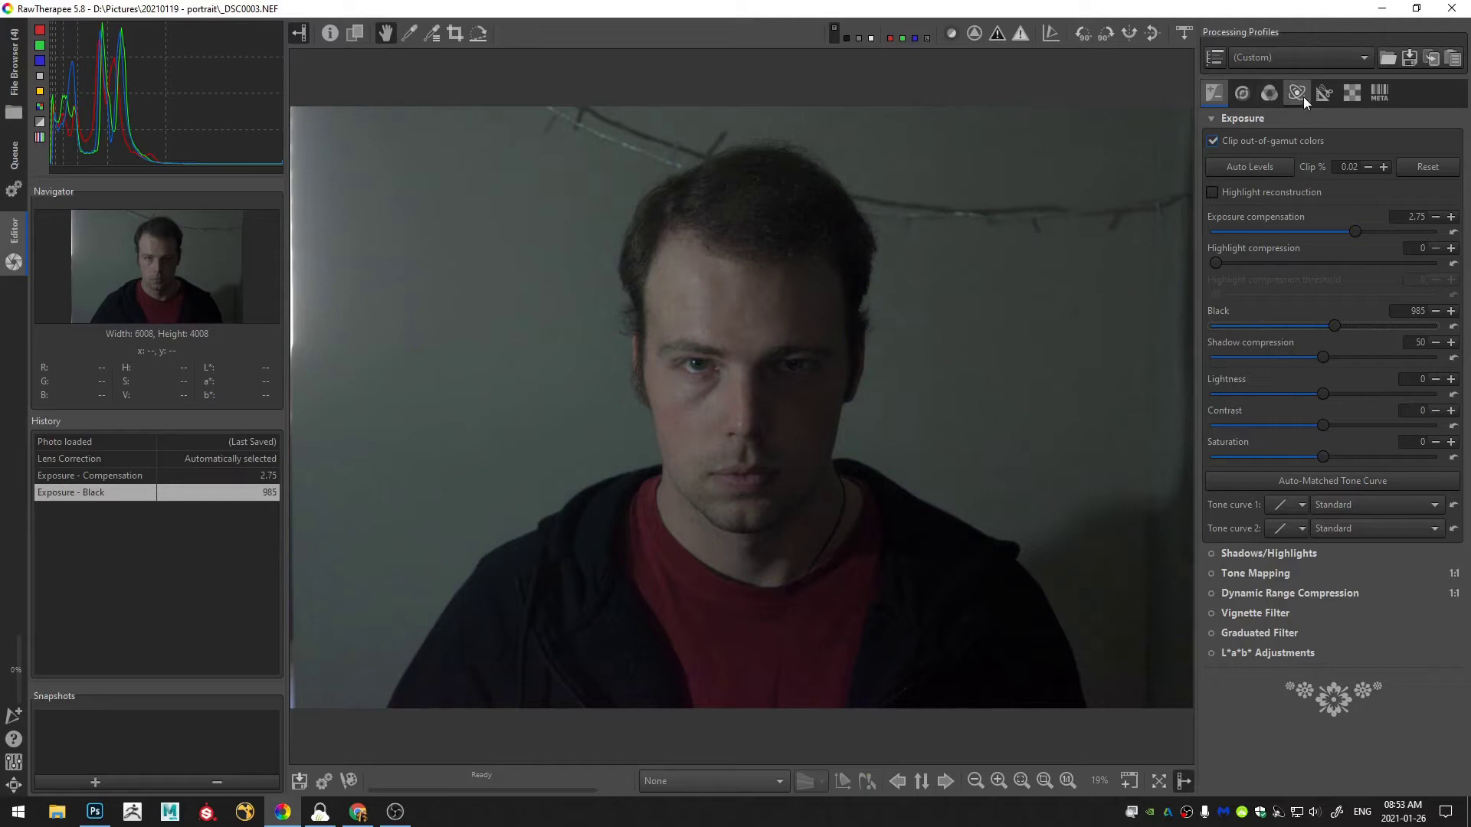
# - Enable Black-and-White on the Color tab and expand its settings
pyautogui.click(1271, 94)
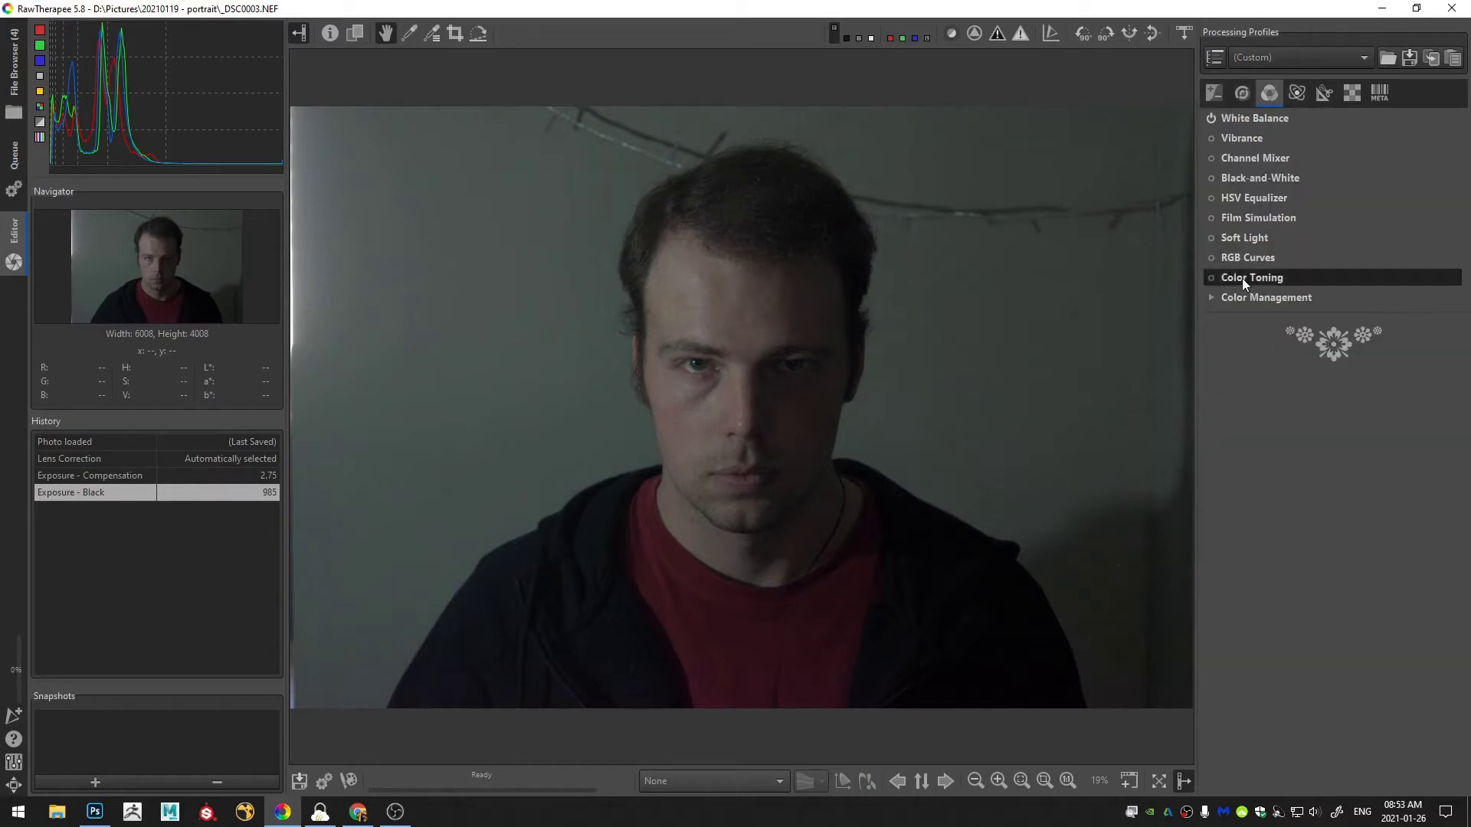
pyautogui.click(1209, 178)
pyautogui.click(1241, 181)
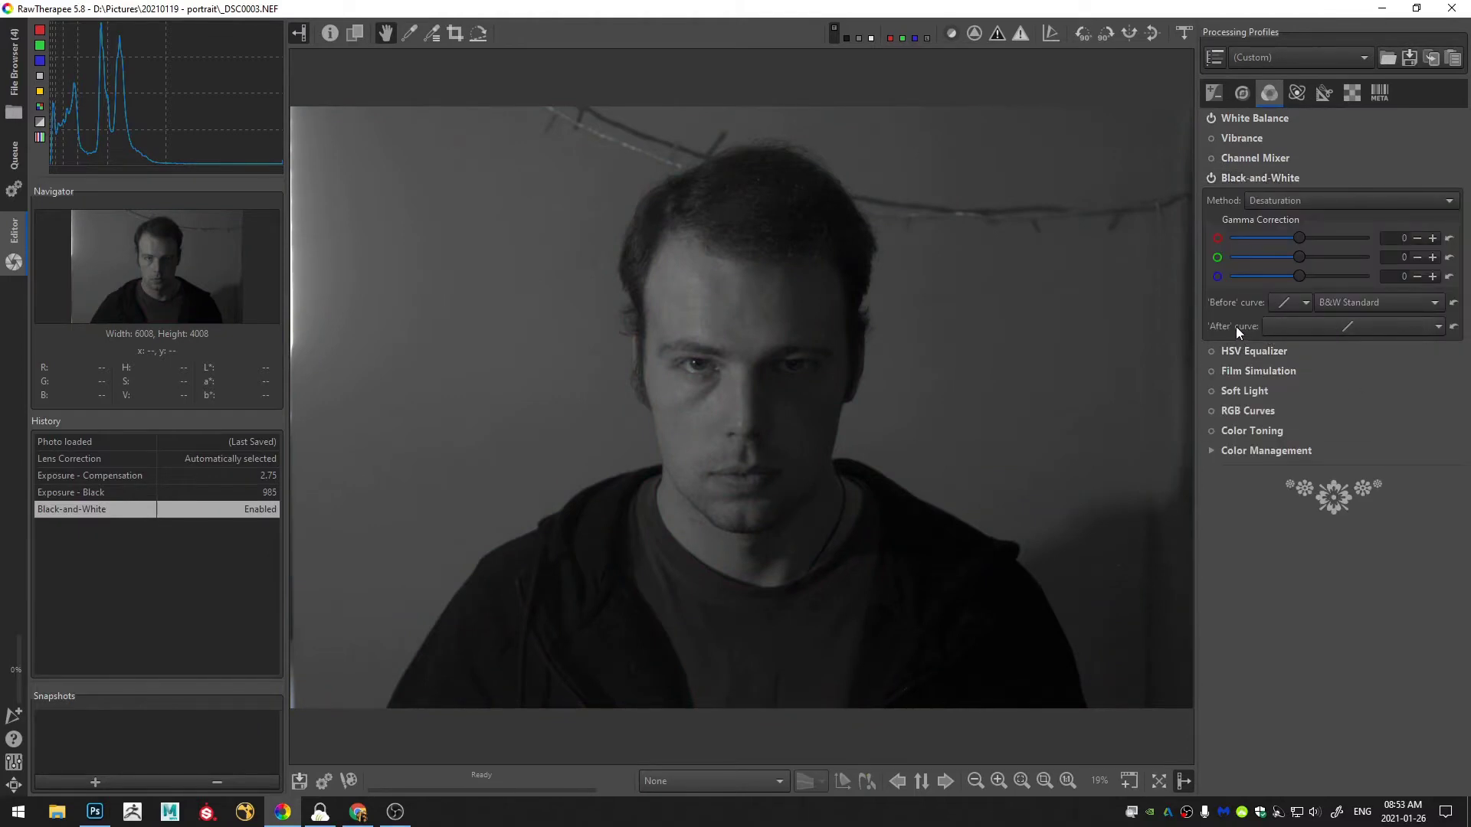
# - Switch the 'After' curve to Standard and shape two points into an S-curve
pyautogui.click(1440, 333)
pyautogui.click(1405, 357)
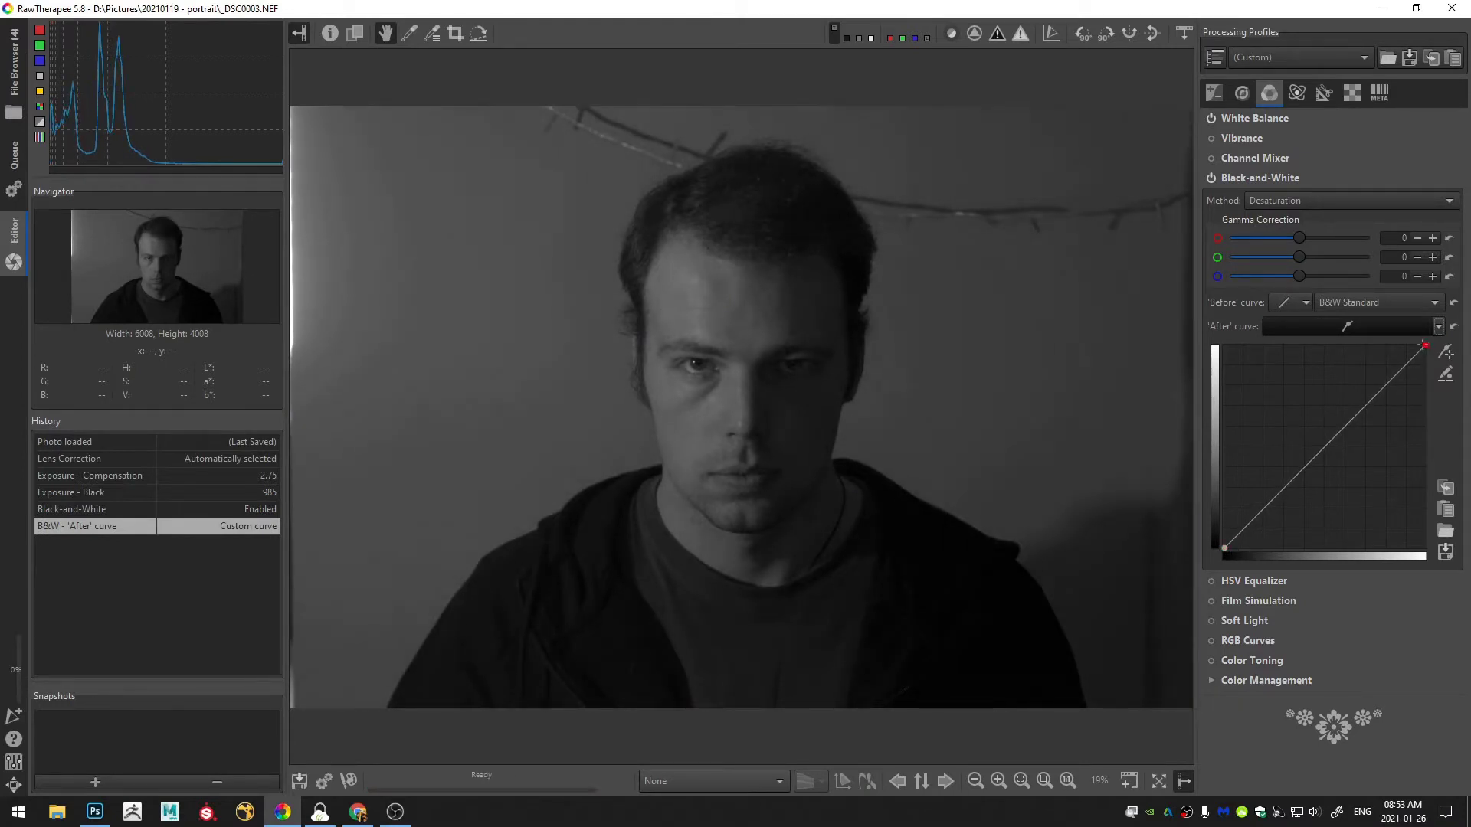
pyautogui.moveTo(1416, 349); pyautogui.dragTo(1388, 367)
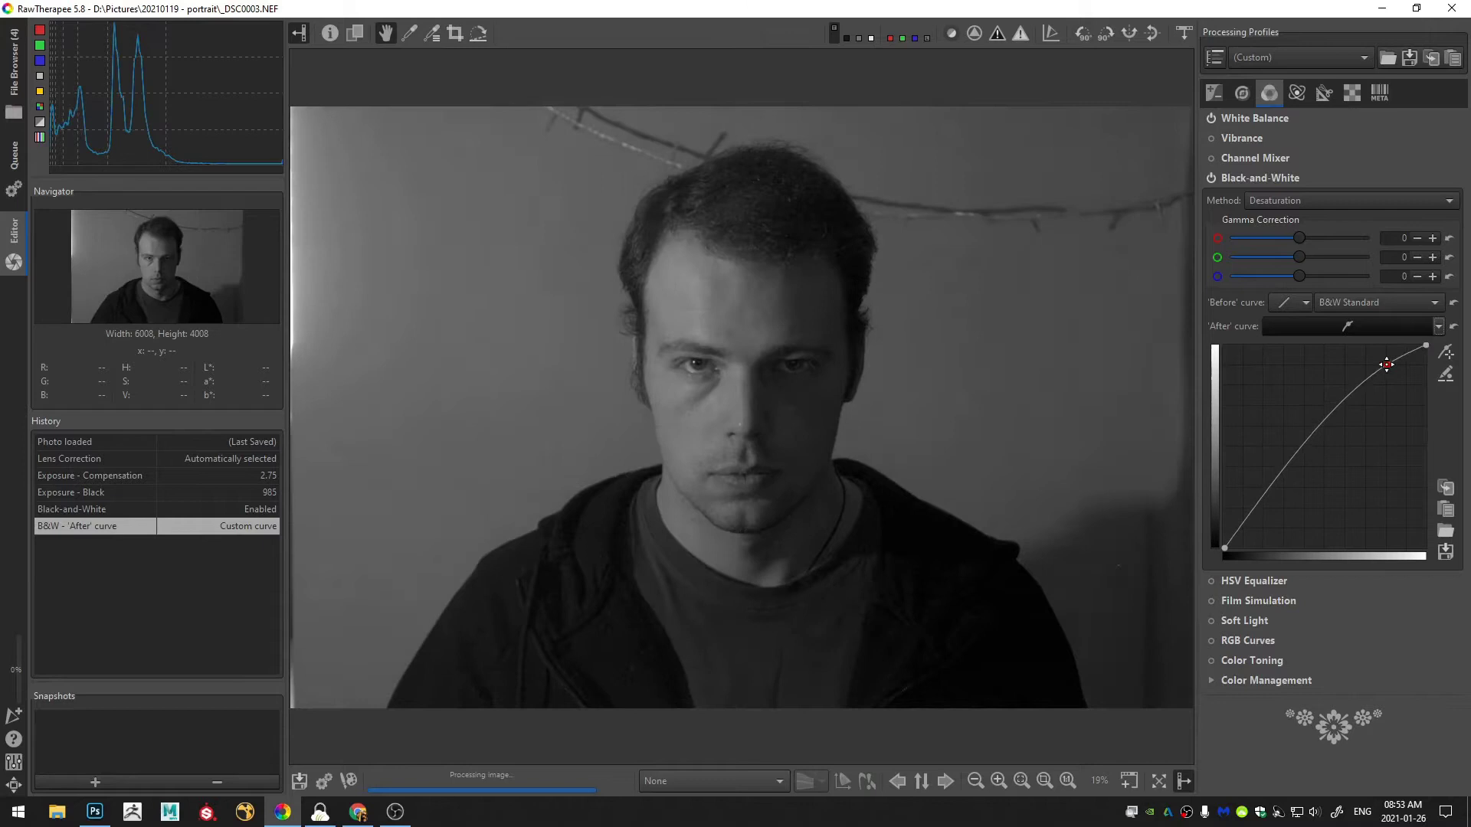
pyautogui.moveTo(1276, 487); pyautogui.dragTo(1277, 490)
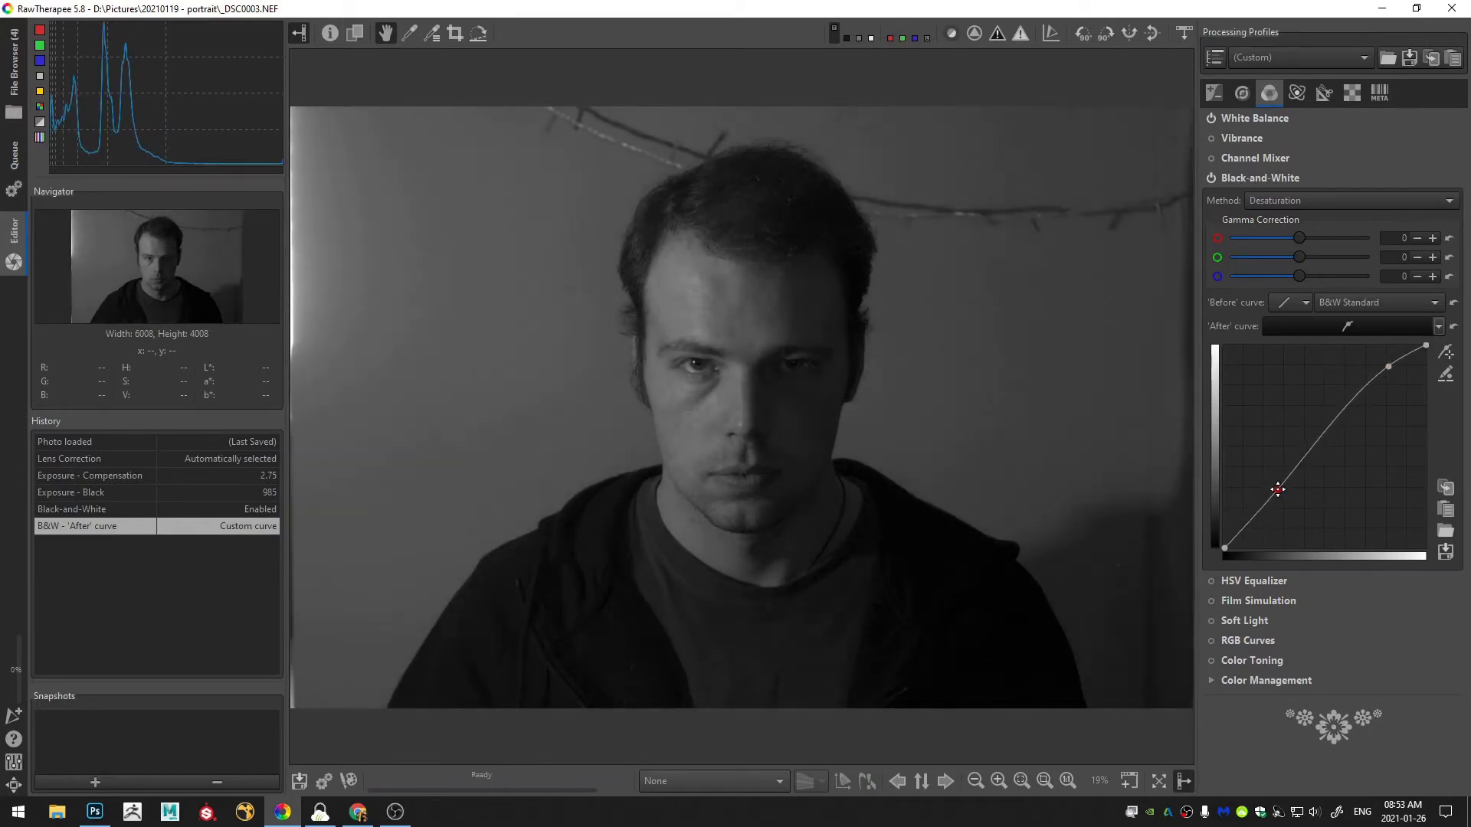
pyautogui.moveTo(1388, 367); pyautogui.dragTo(1356, 375)
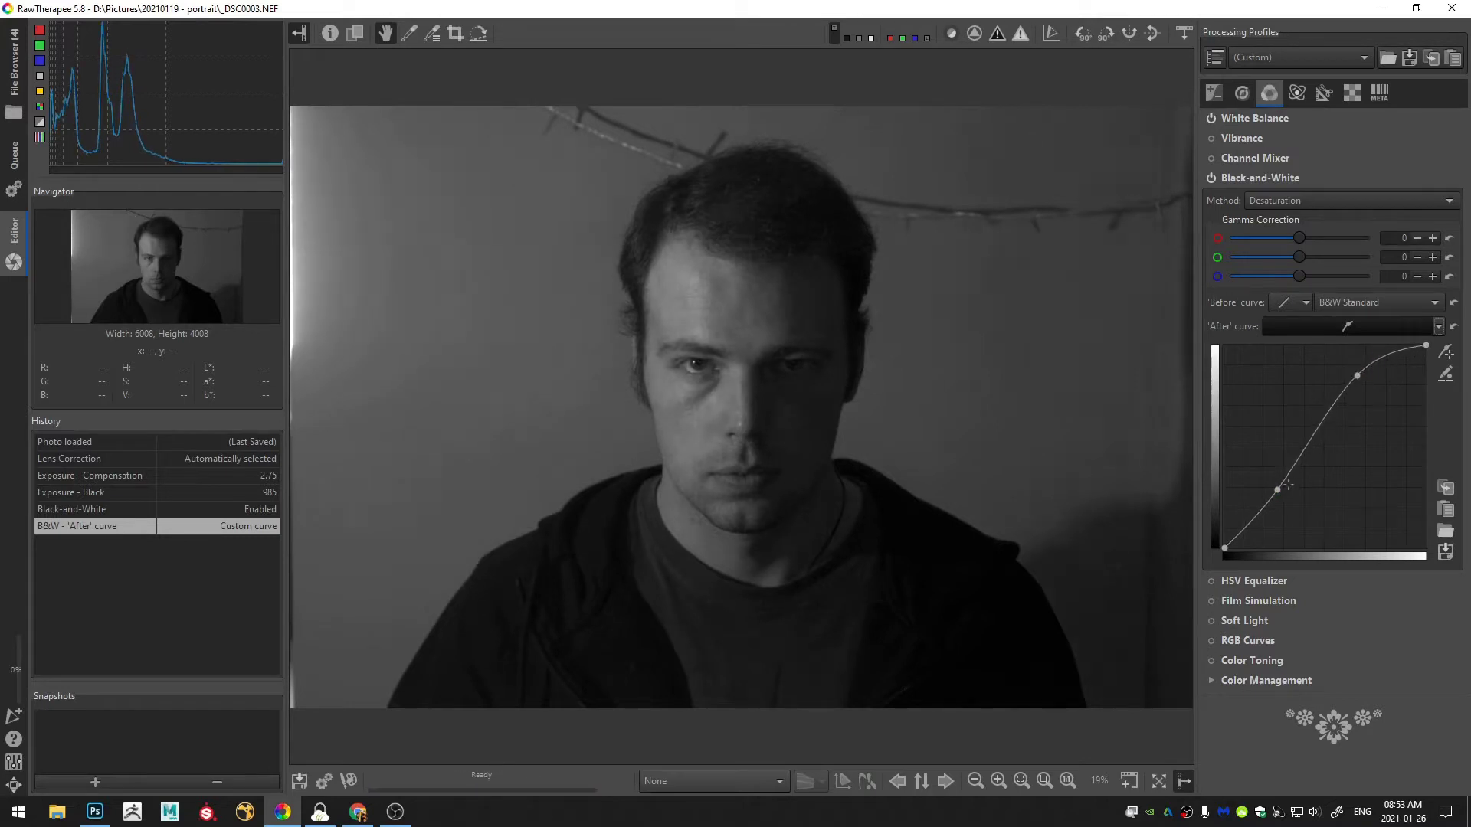
pyautogui.moveTo(1278, 490); pyautogui.dragTo(1279, 489)
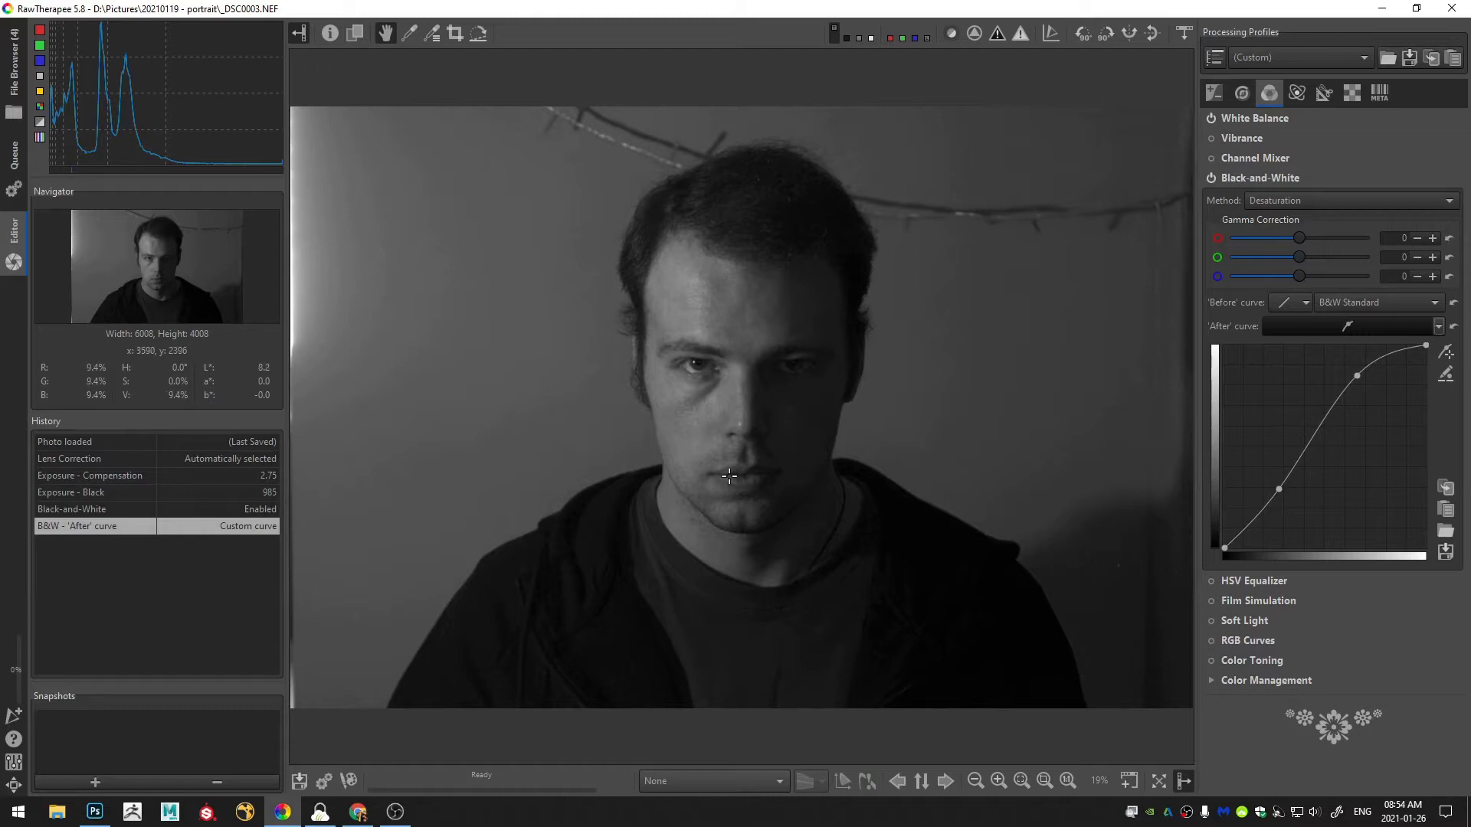
# - At 100% zoom, enable Noise Reduction with Luminance 36.70 and send the portrait to GIMP
pyautogui.click(1069, 780)
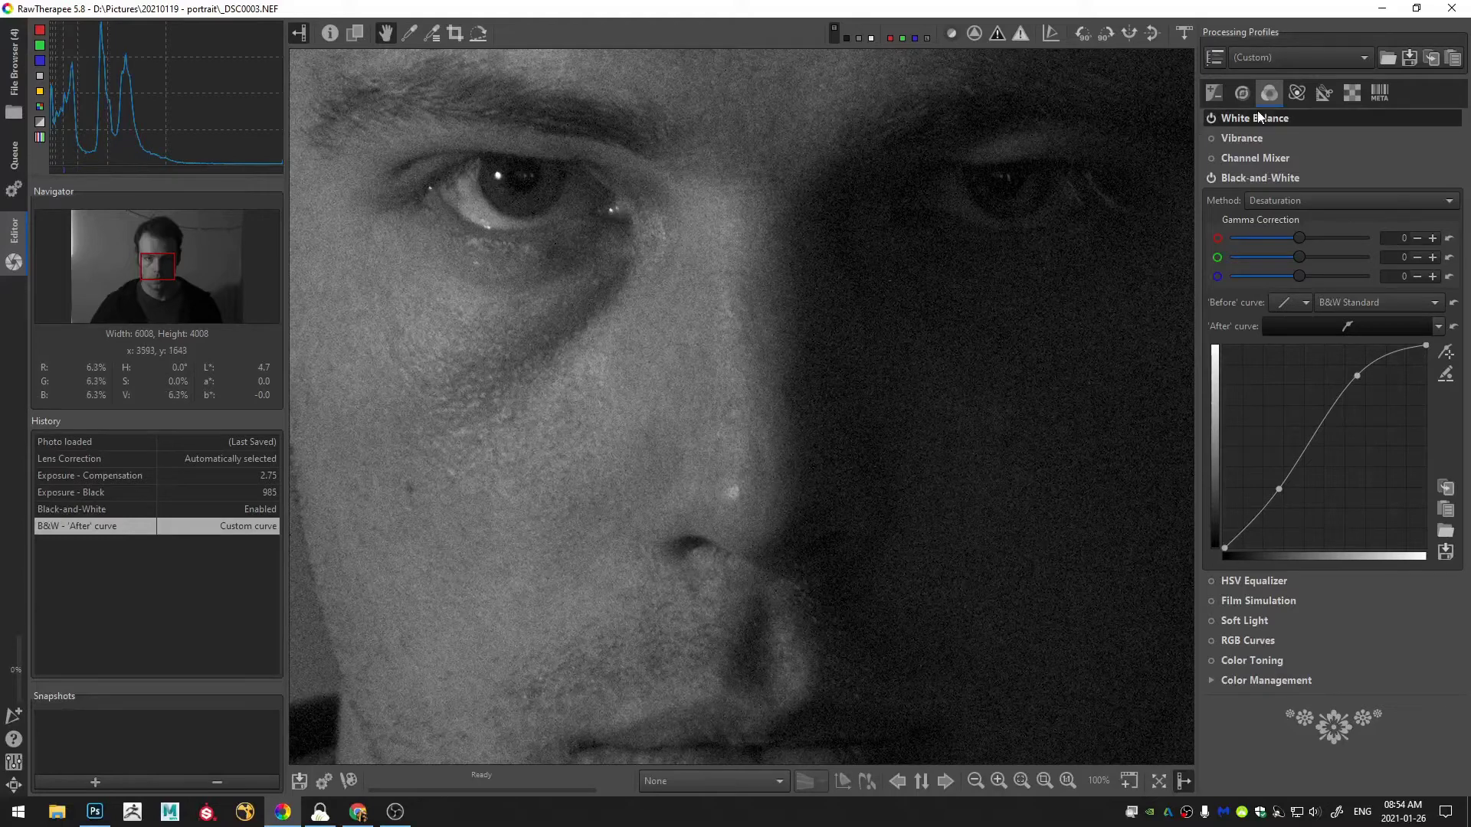
pyautogui.click(1242, 92)
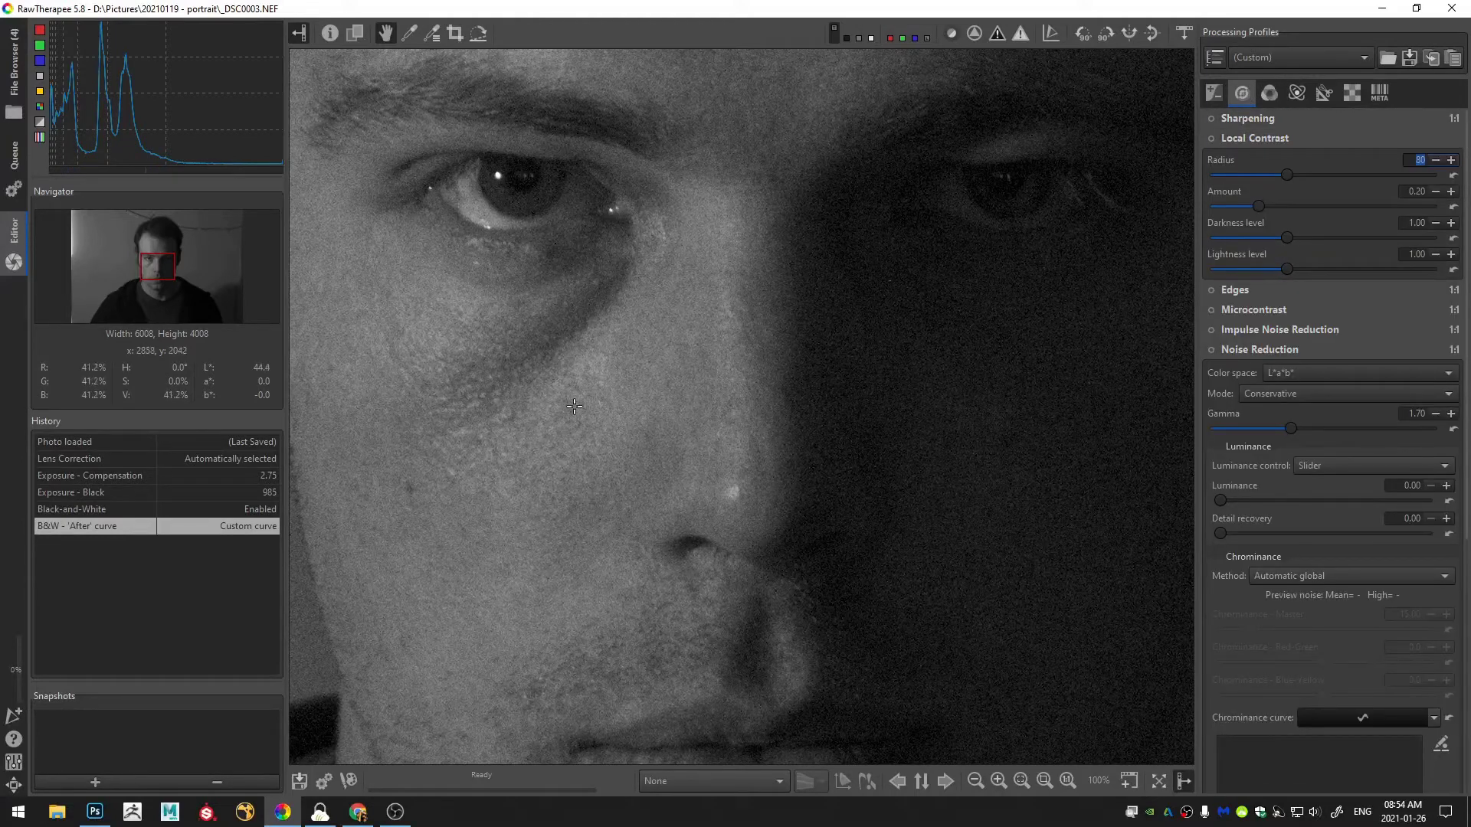
pyautogui.click(1211, 350)
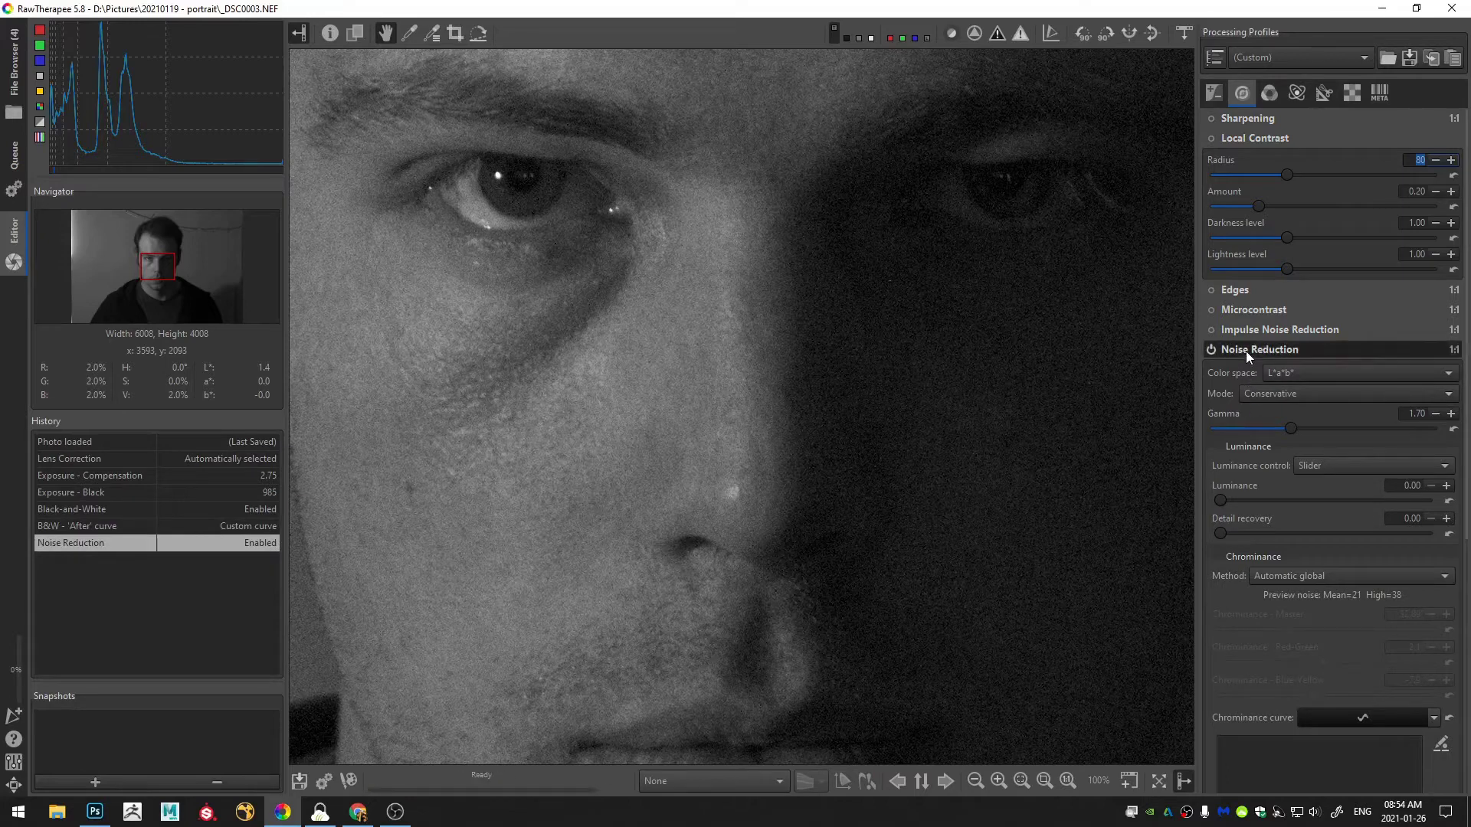
pyautogui.moveTo(1237, 499); pyautogui.dragTo(1303, 503)
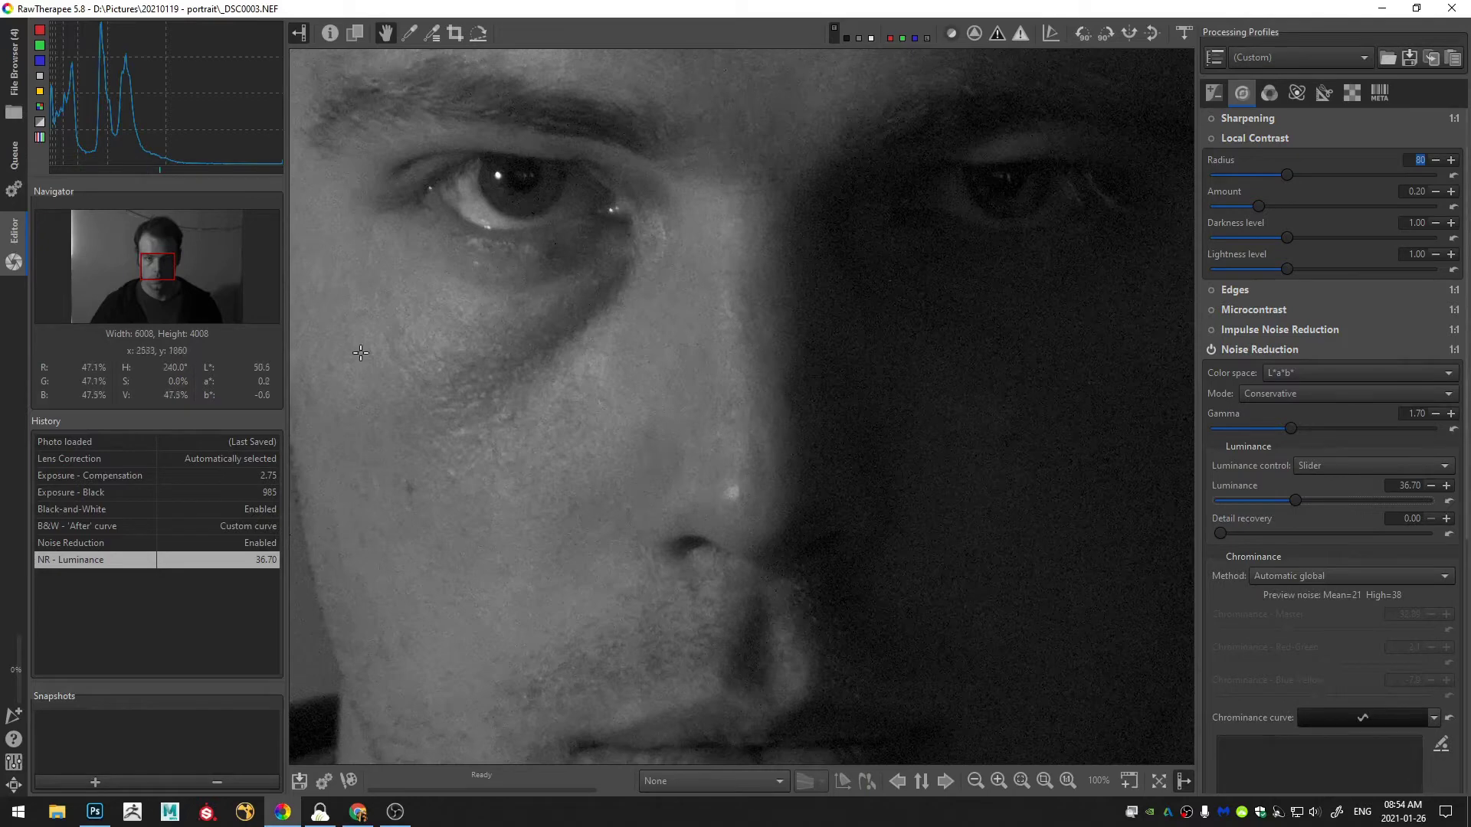
pyautogui.click(353, 783)
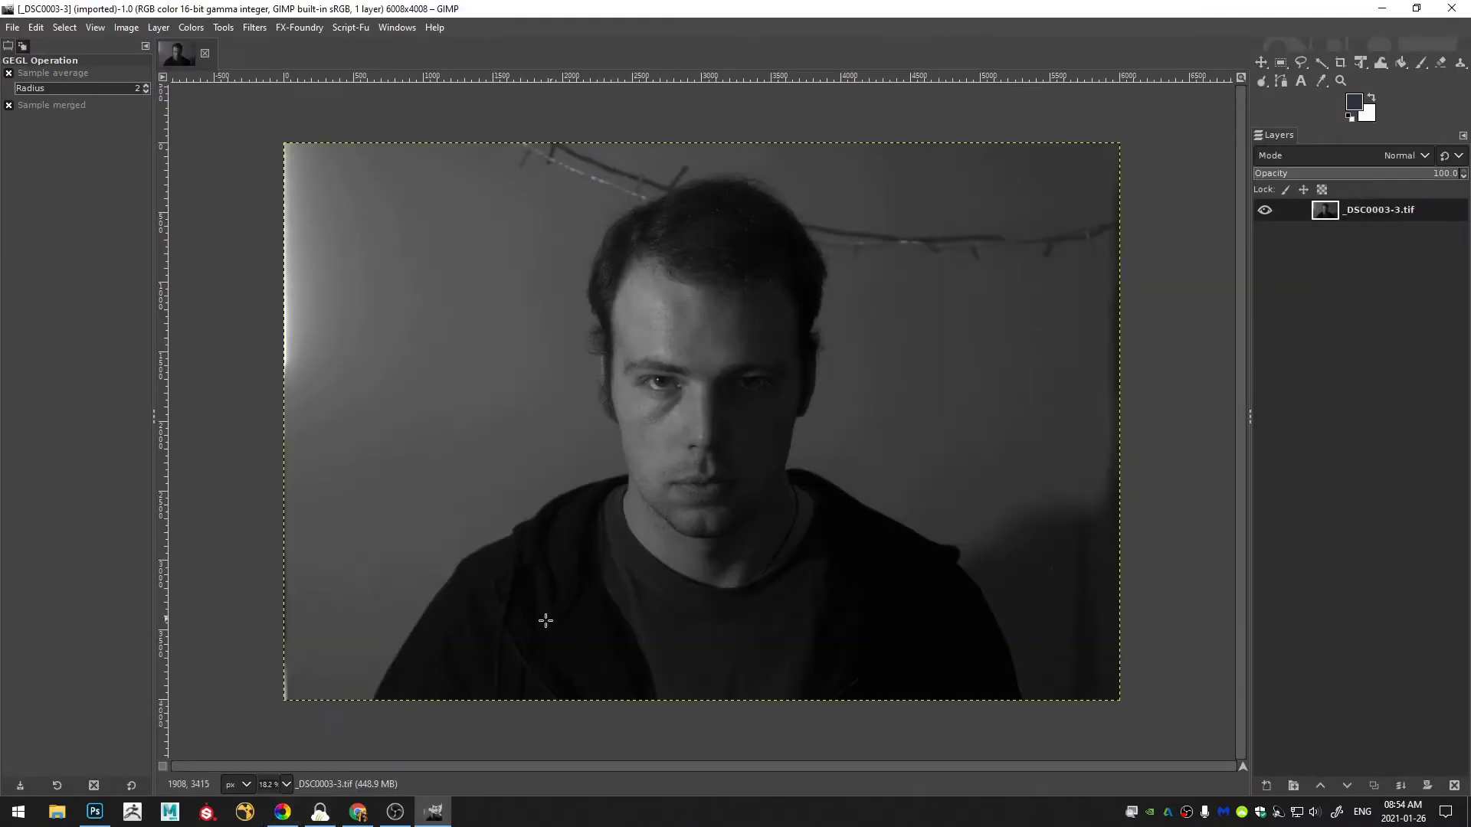
# - Back in RawTherapee, switch Noise Reduction to Aggressive mode and settle Luminance at 37.45
pyautogui.click(288, 818)
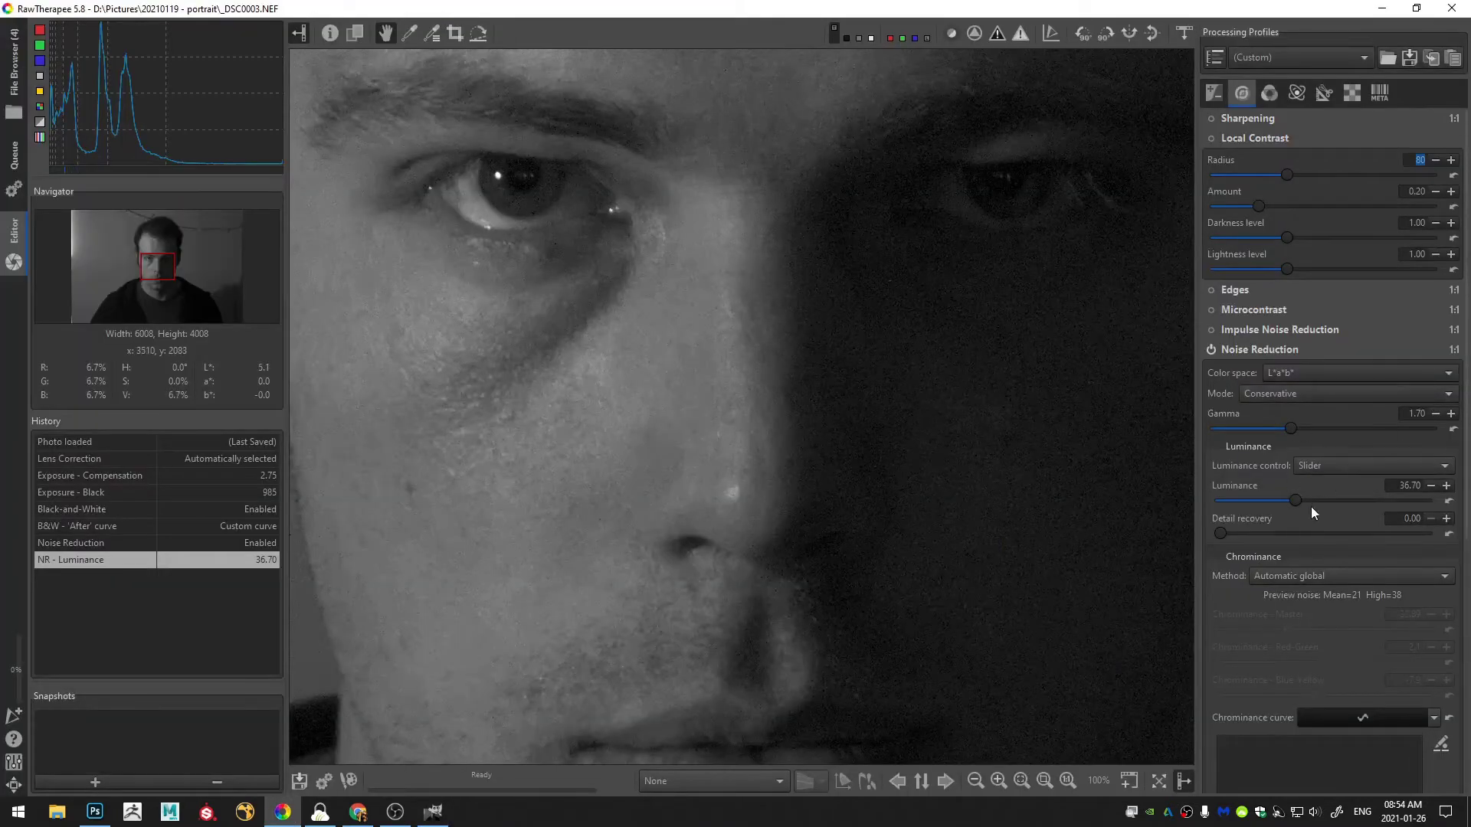
pyautogui.moveTo(1331, 502); pyautogui.dragTo(1337, 502)
pyautogui.click(1302, 389)
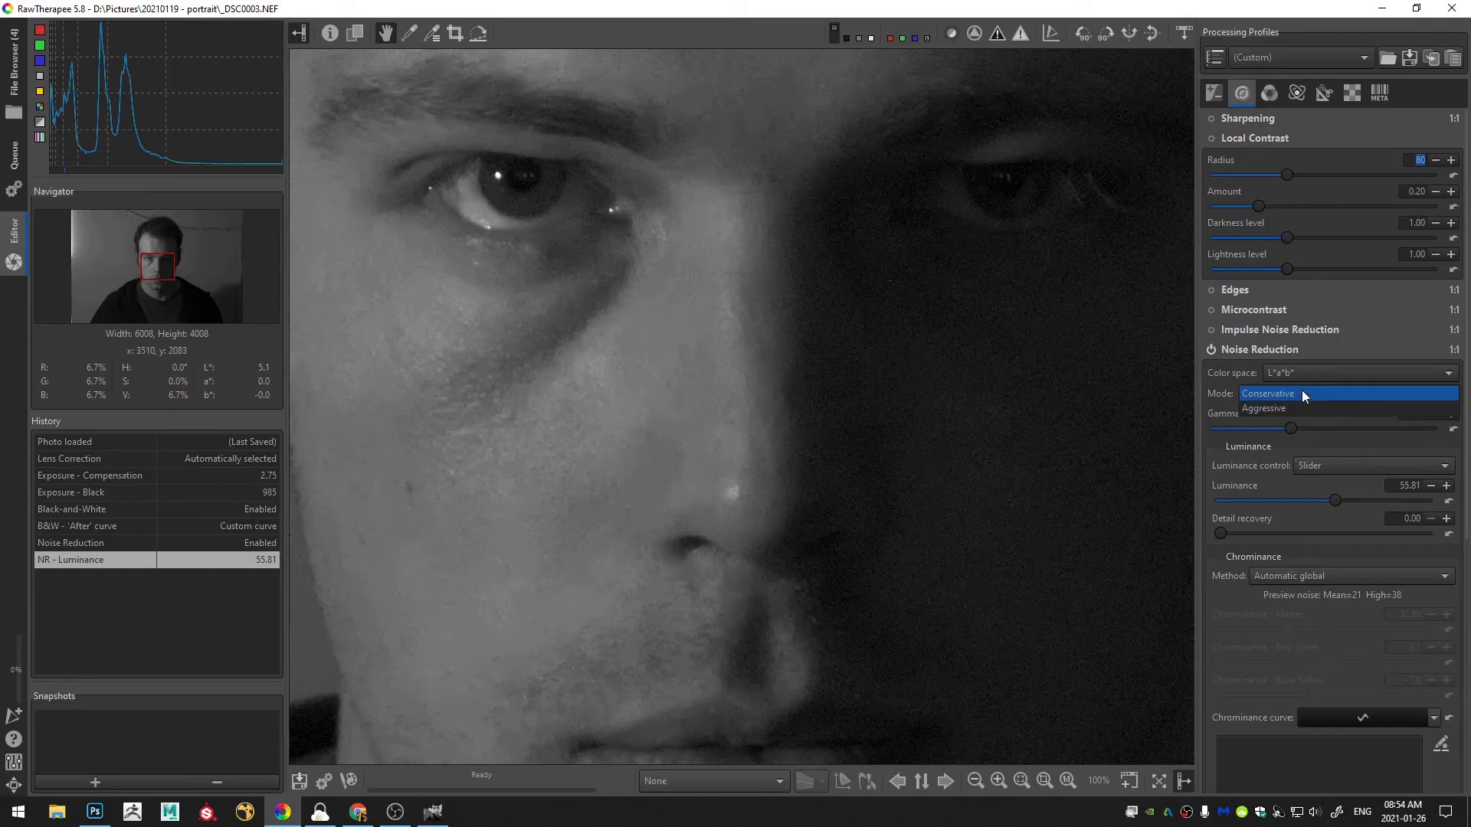
pyautogui.click(1261, 409)
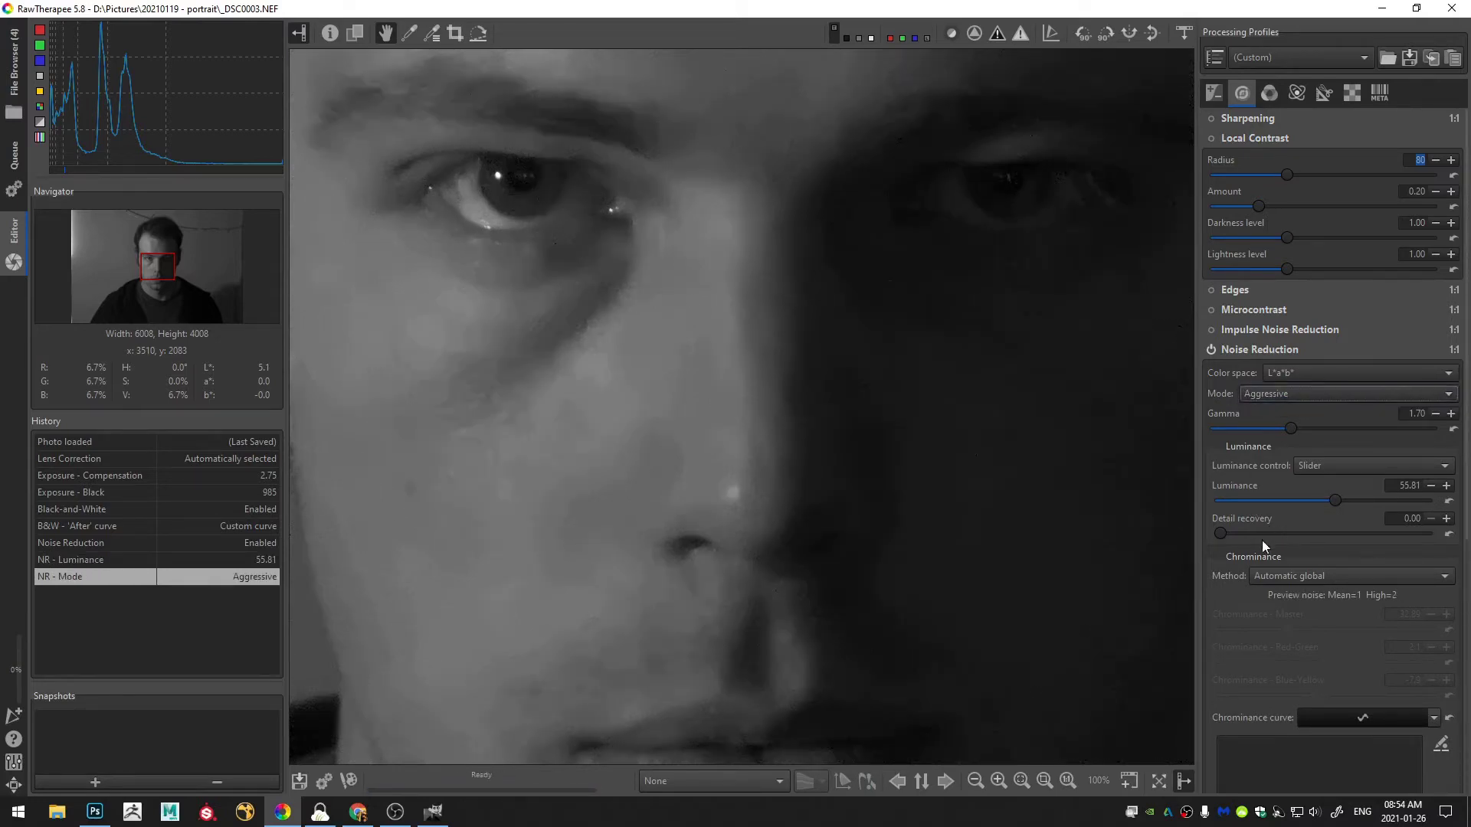
pyautogui.moveTo(1339, 497); pyautogui.dragTo(1314, 499)
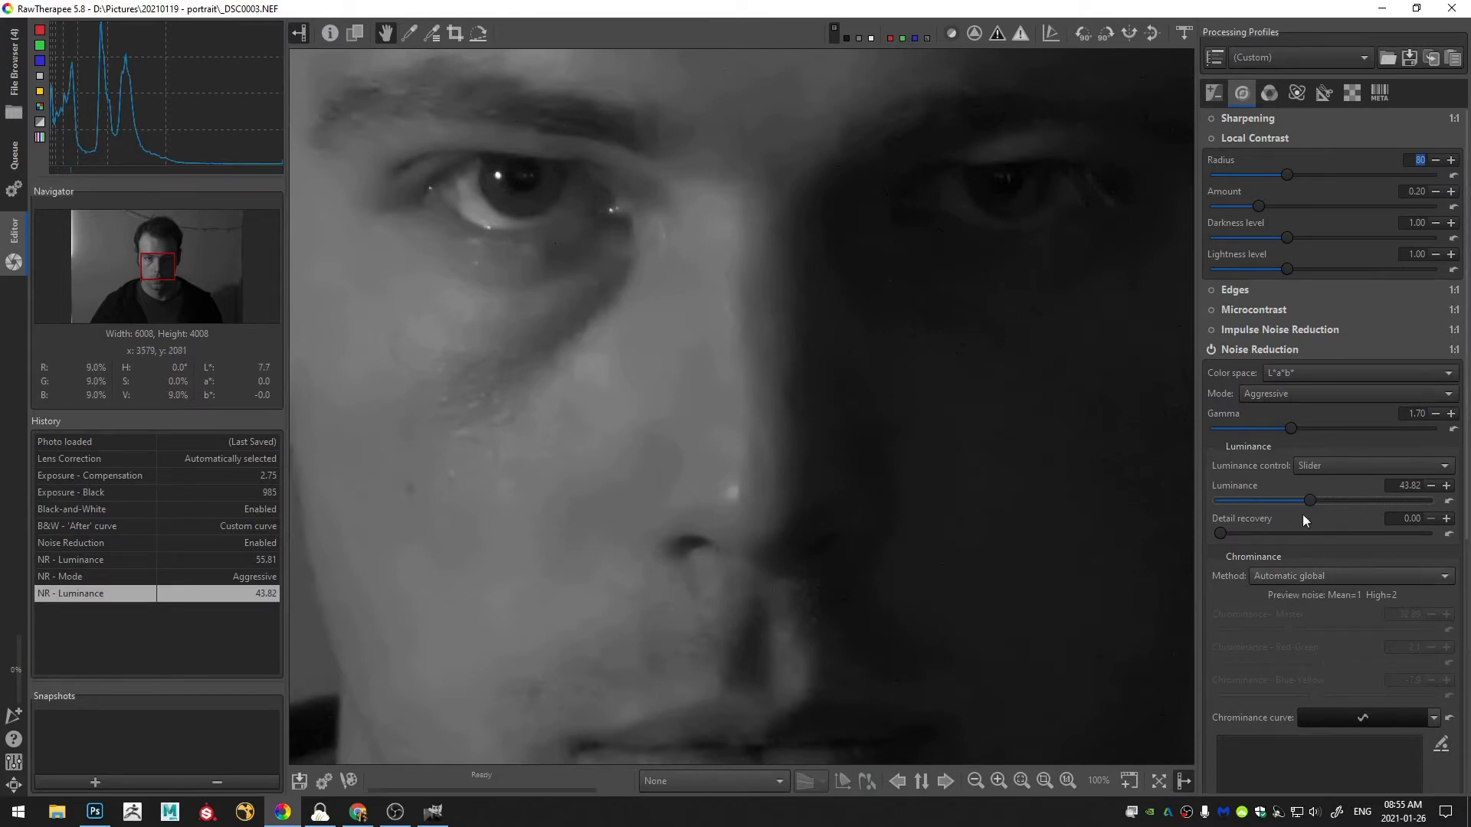
pyautogui.moveTo(1293, 499); pyautogui.dragTo(1290, 499)
pyautogui.moveTo(1308, 499)
pyautogui.mouseDown()
pyautogui.moveTo(1326, 498)
pyautogui.moveTo(1256, 519)
pyautogui.moveTo(1299, 526)
pyautogui.mouseUp()
# - Send the smoother version to GIMP as _DSC0003-4.tif
pyautogui.click(352, 784)
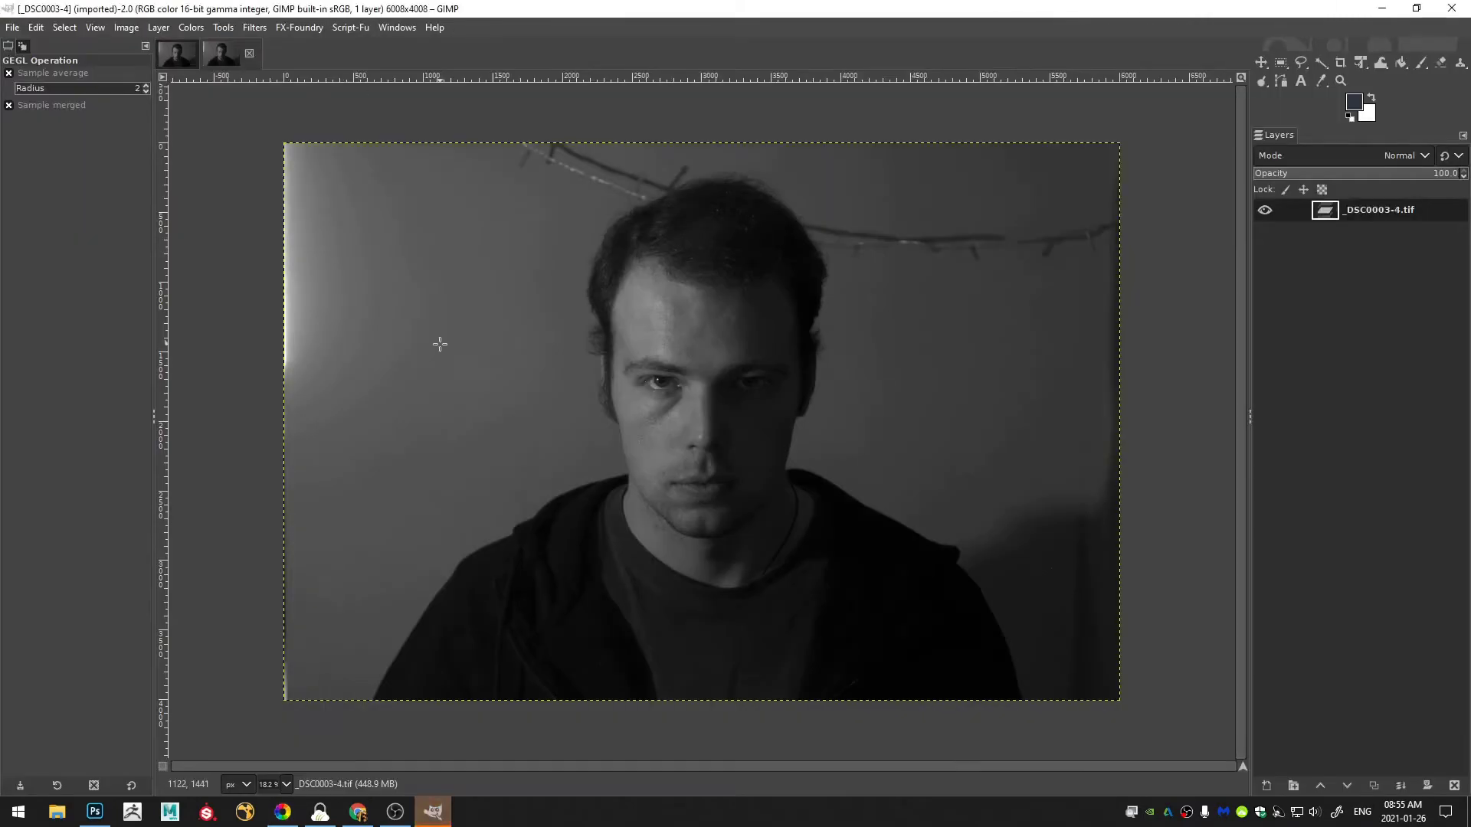
pyautogui.scroll(3, 719, 490)
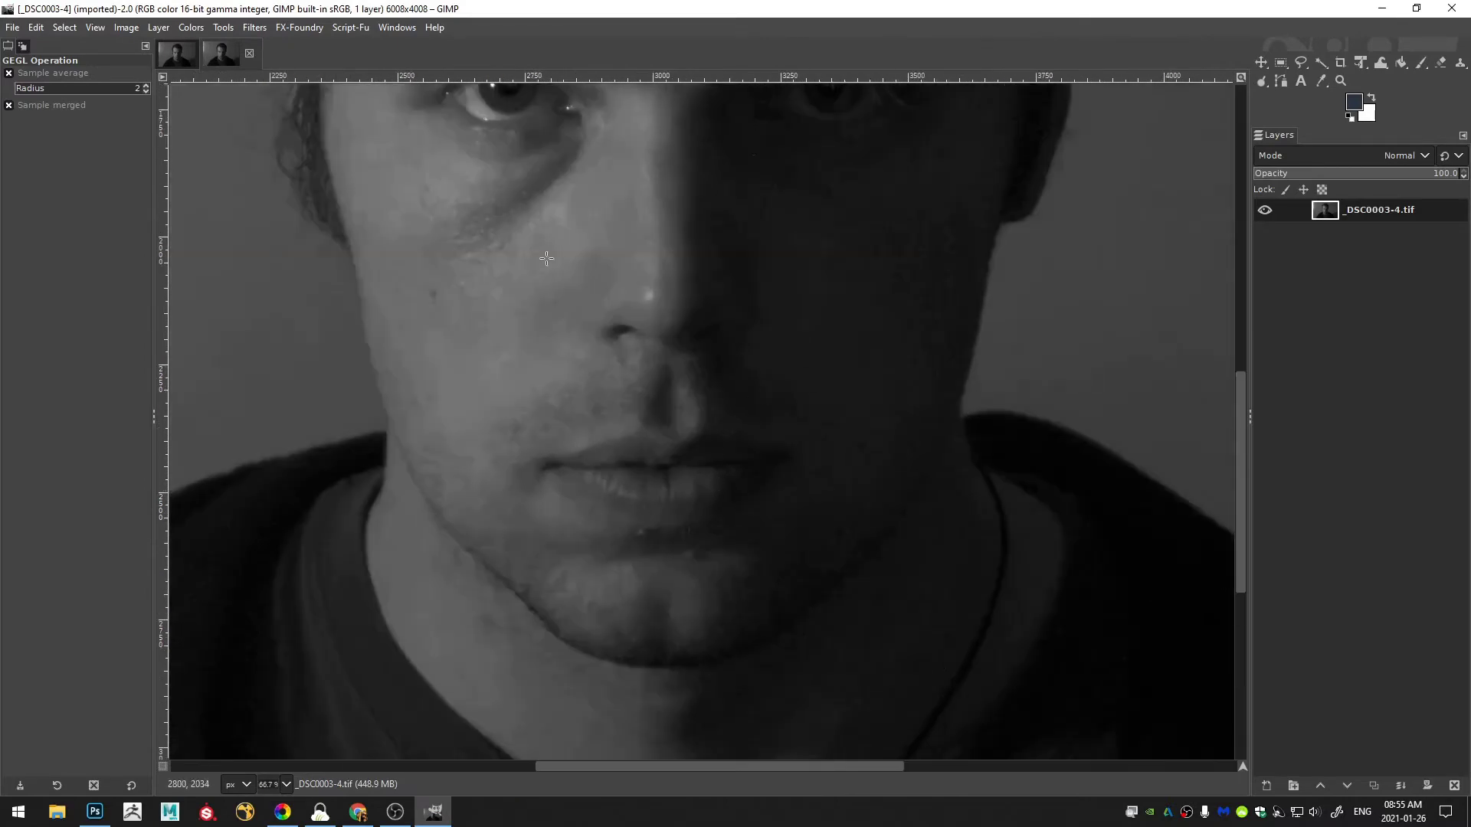
pyautogui.scroll(-2, 582, 415)
pyautogui.scroll(-2, 583, 415)
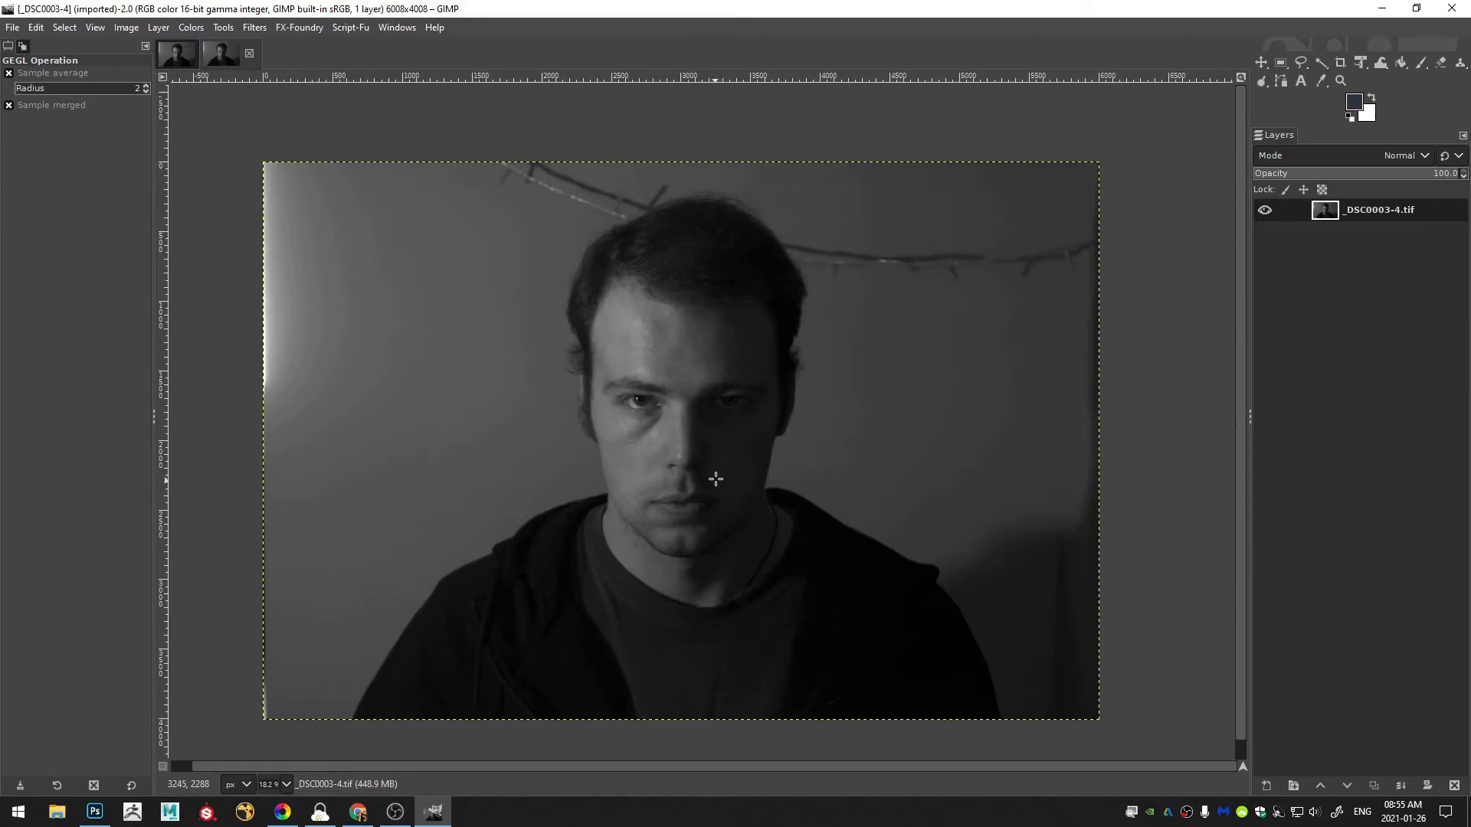
# - Drag the _DSC0003-4 layer onto the _DSC0003-3 image and close the _DSC0003-4 image
pyautogui.click(187, 55)
pyautogui.click(244, 58)
pyautogui.moveTo(1321, 216); pyautogui.dragTo(525, 338)
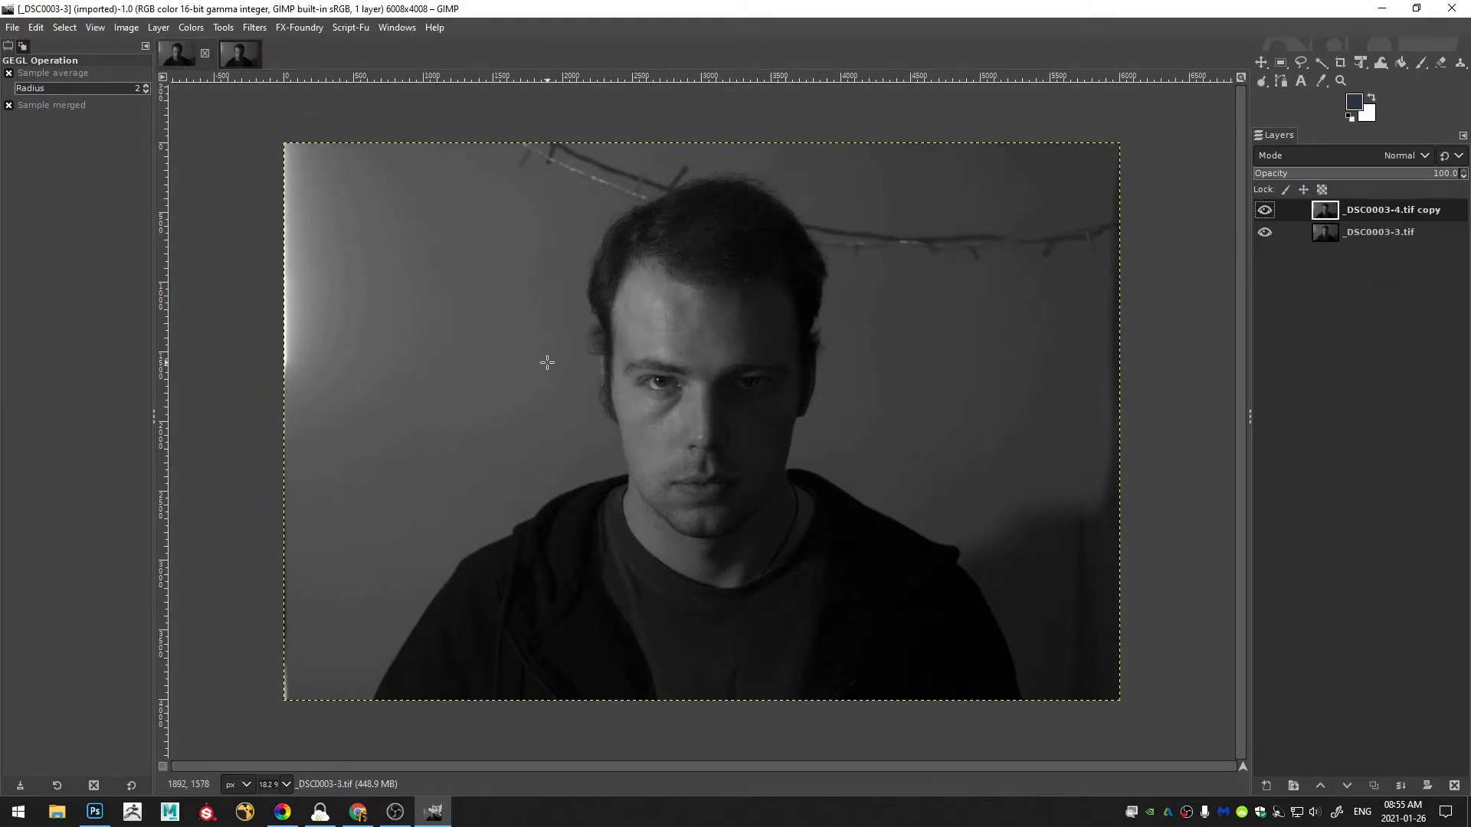
pyautogui.click(249, 59)
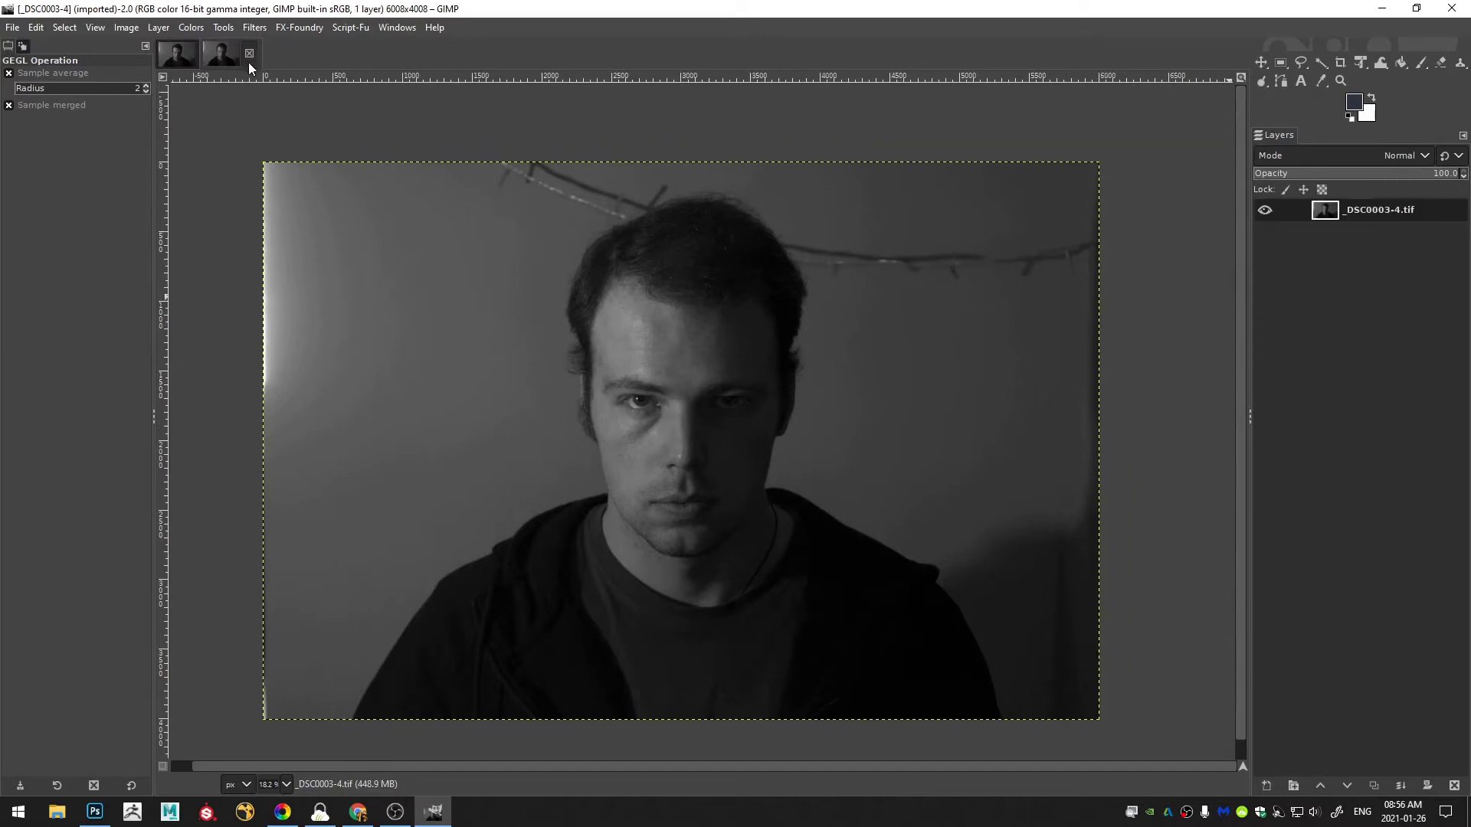
pyautogui.click(268, 54)
# - Compare versions by toggling the top layer, then duplicate it as _DSC0003-4.tif copy #1
pyautogui.scroll(4, 761, 463)
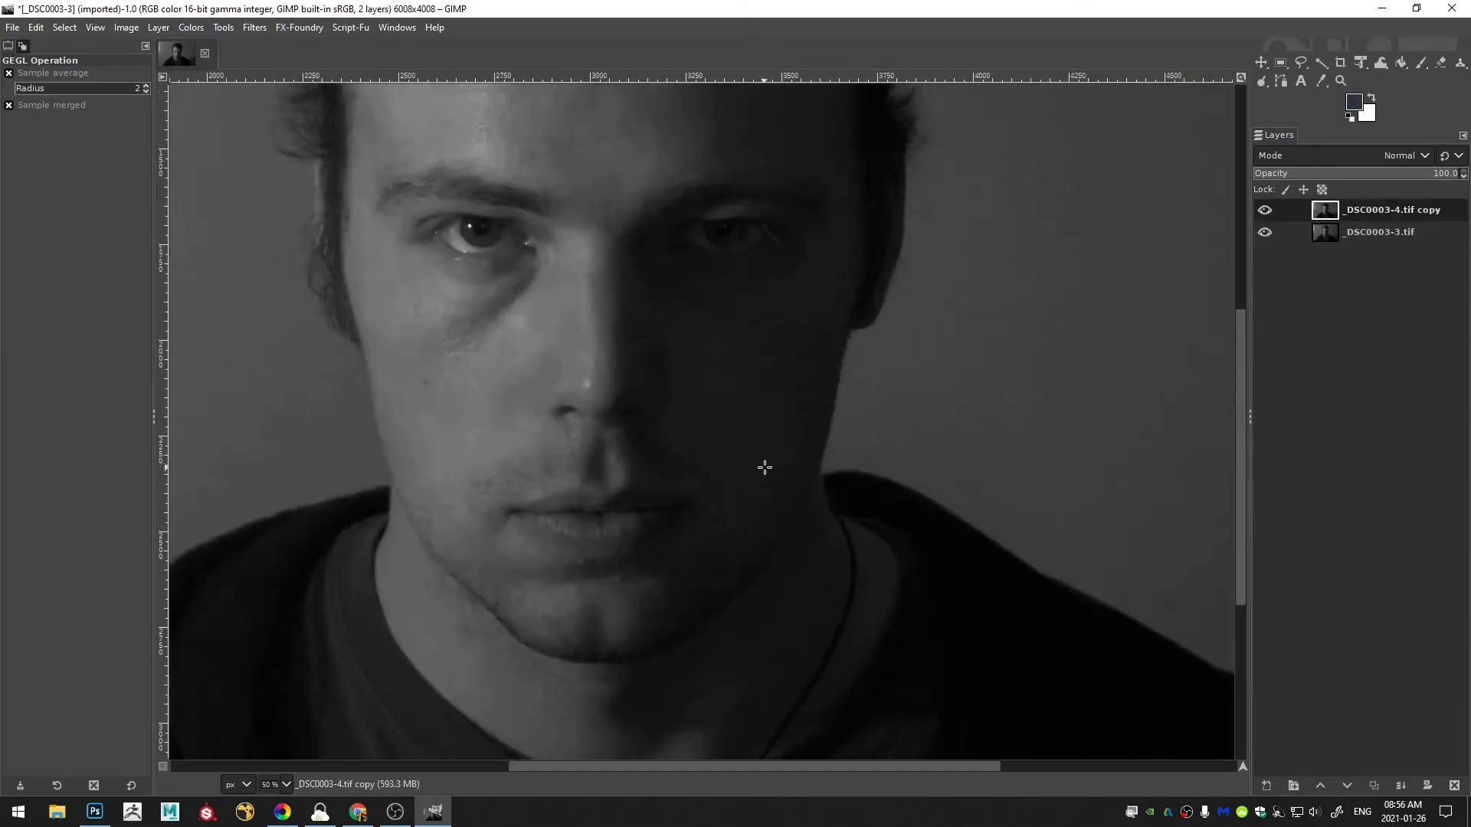
pyautogui.scroll(2, 794, 430)
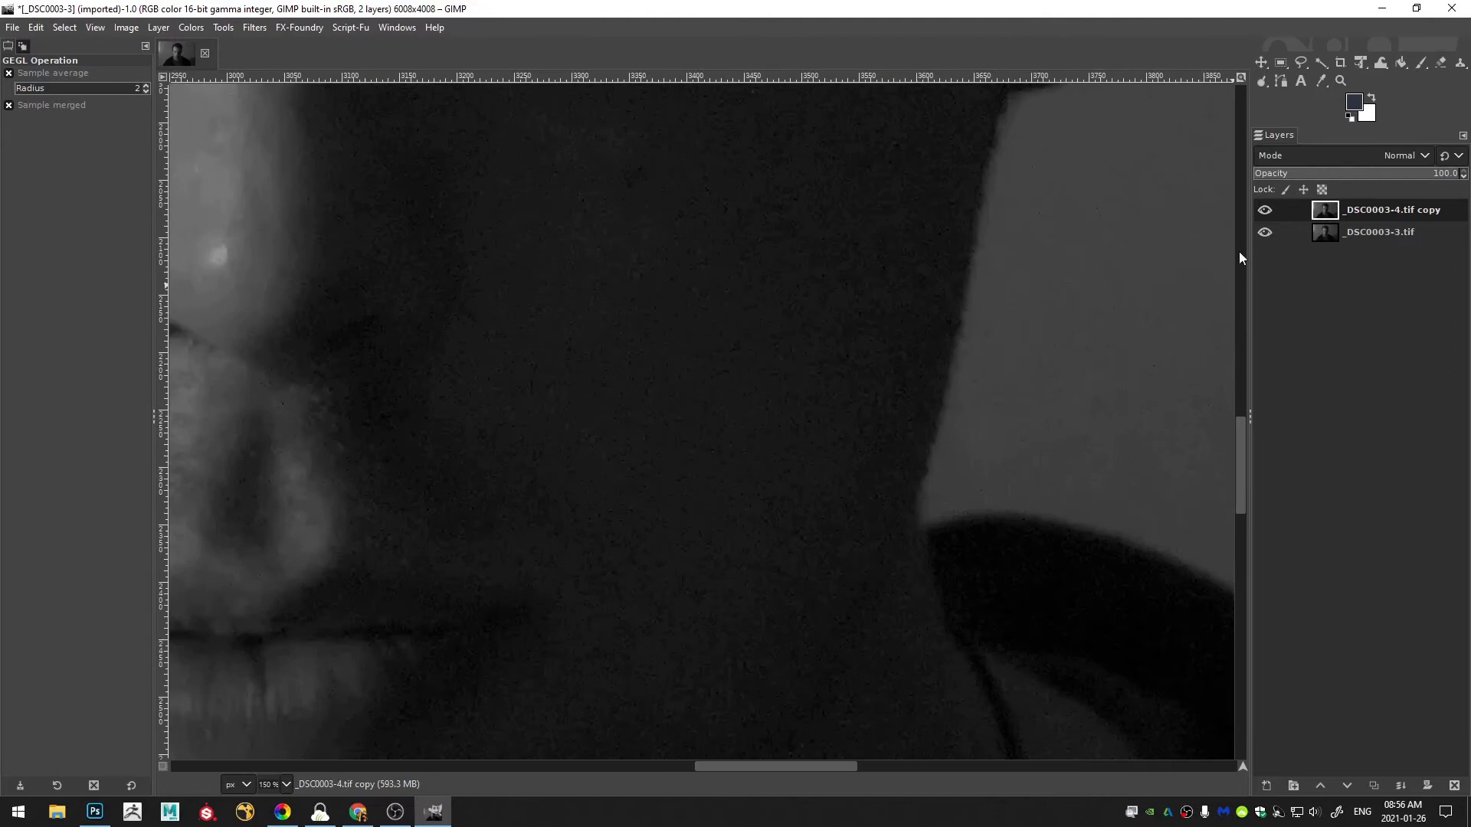
pyautogui.click(1264, 211)
pyautogui.click(1264, 212)
pyautogui.click(1265, 212)
pyautogui.click(1264, 212)
pyautogui.hotkey('shift', 'ctrl', 'd')
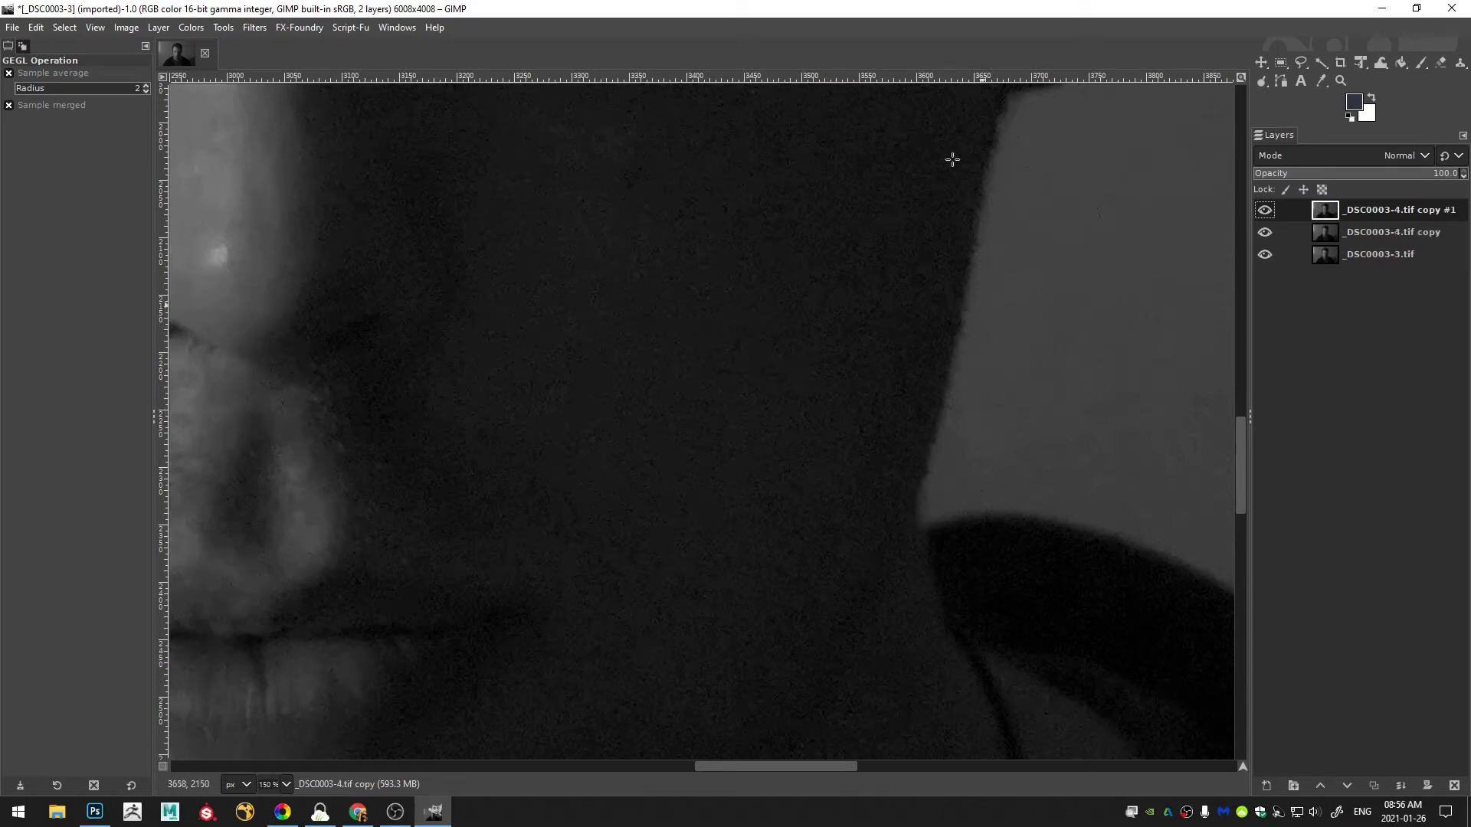
pyautogui.scroll(-4, 633, 529)
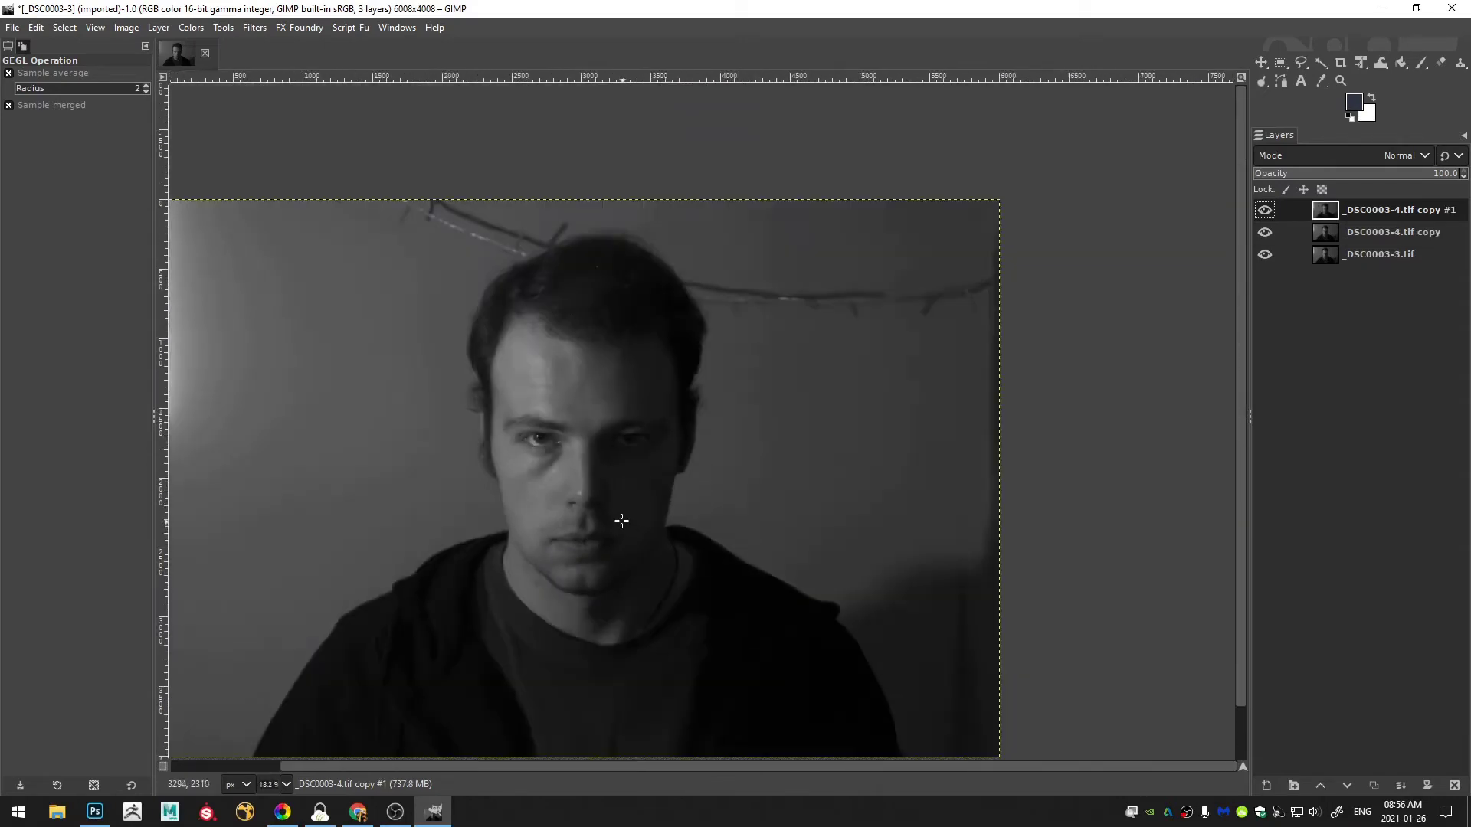
# - Invert the top layer and apply Levels with black input 63.40 and white input 82.23
pyautogui.click(191, 27)
pyautogui.click(239, 236)
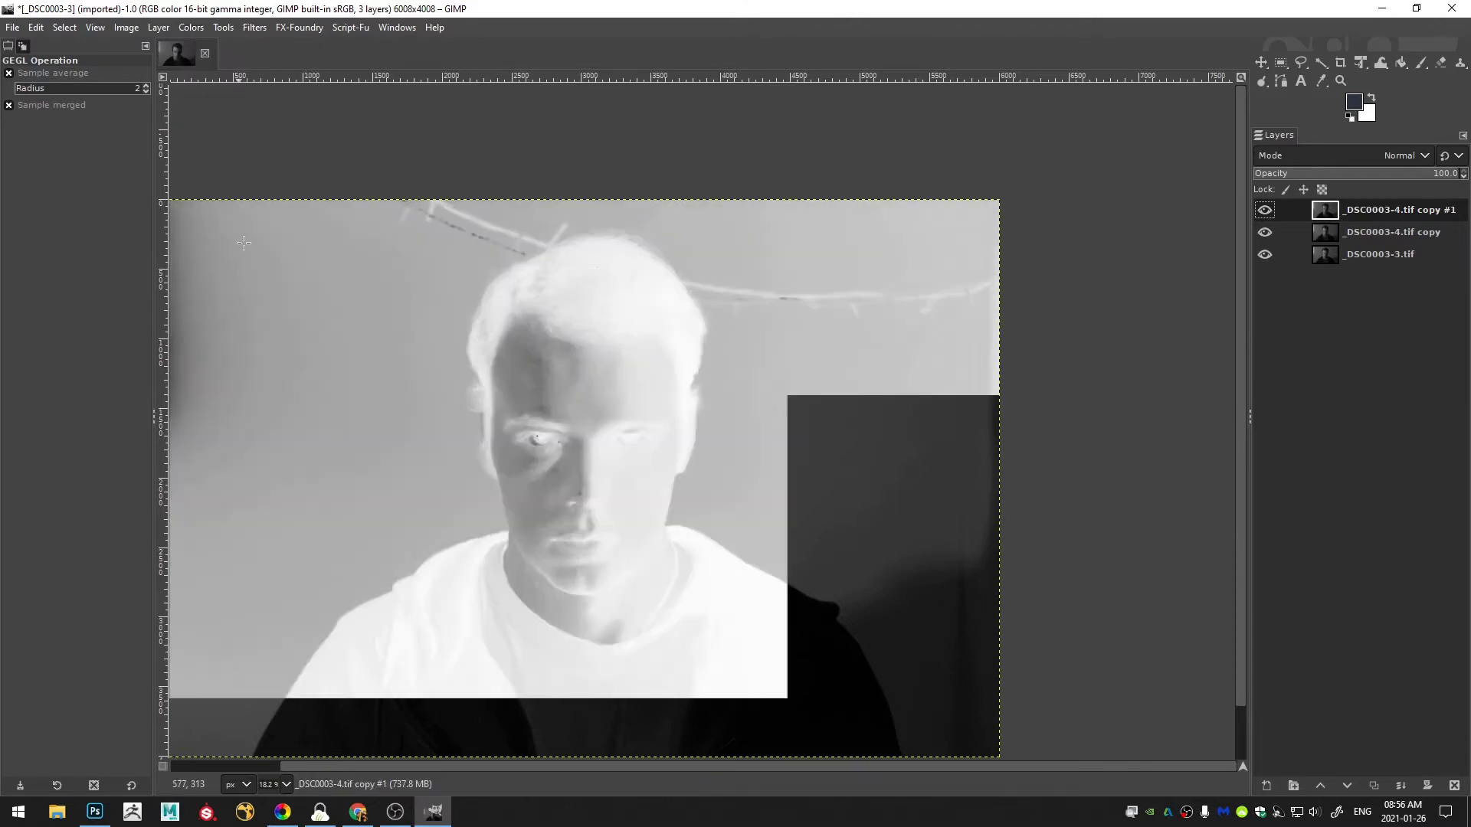
pyautogui.click(193, 27)
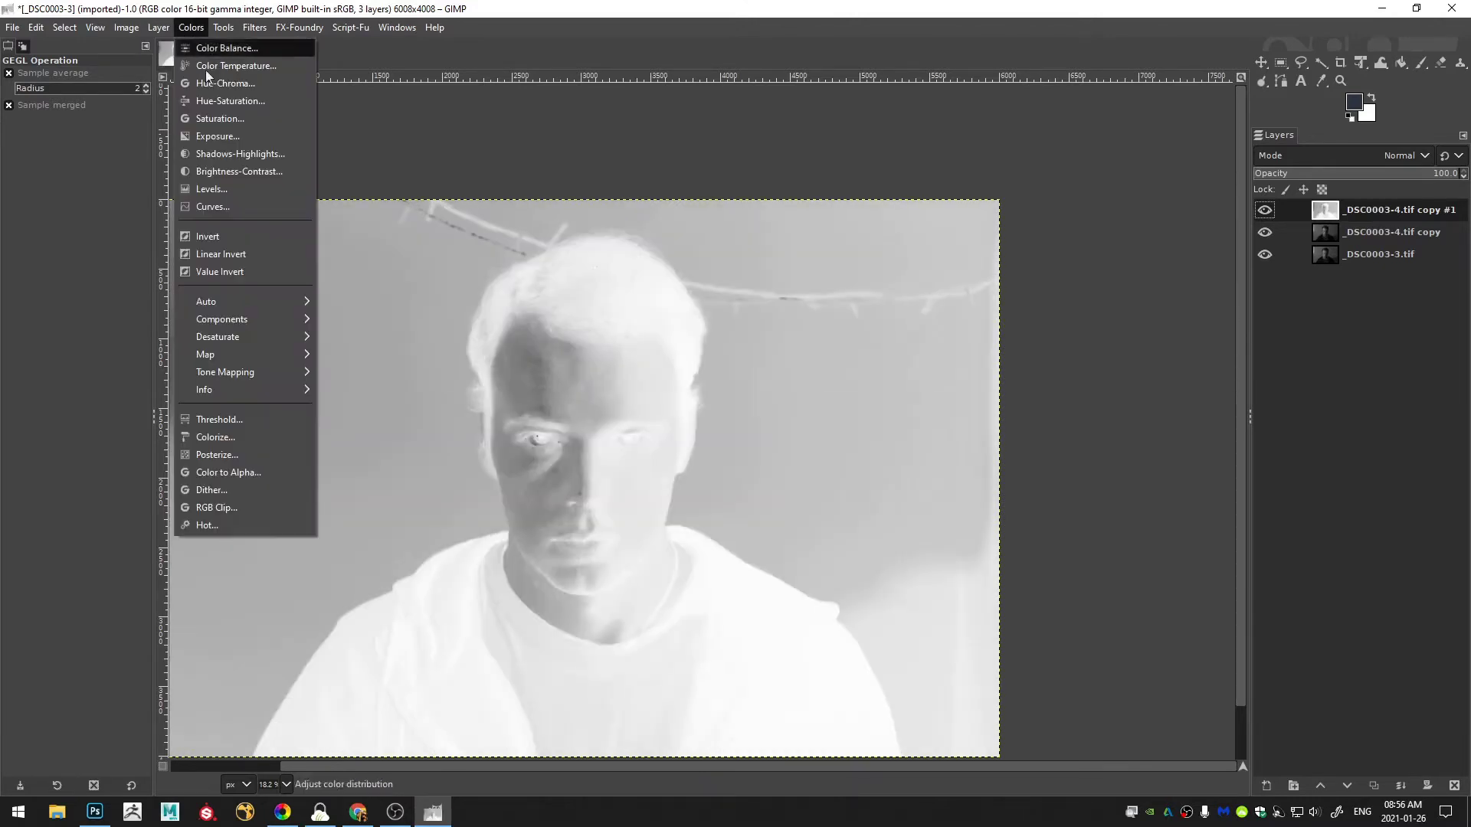
pyautogui.click(229, 189)
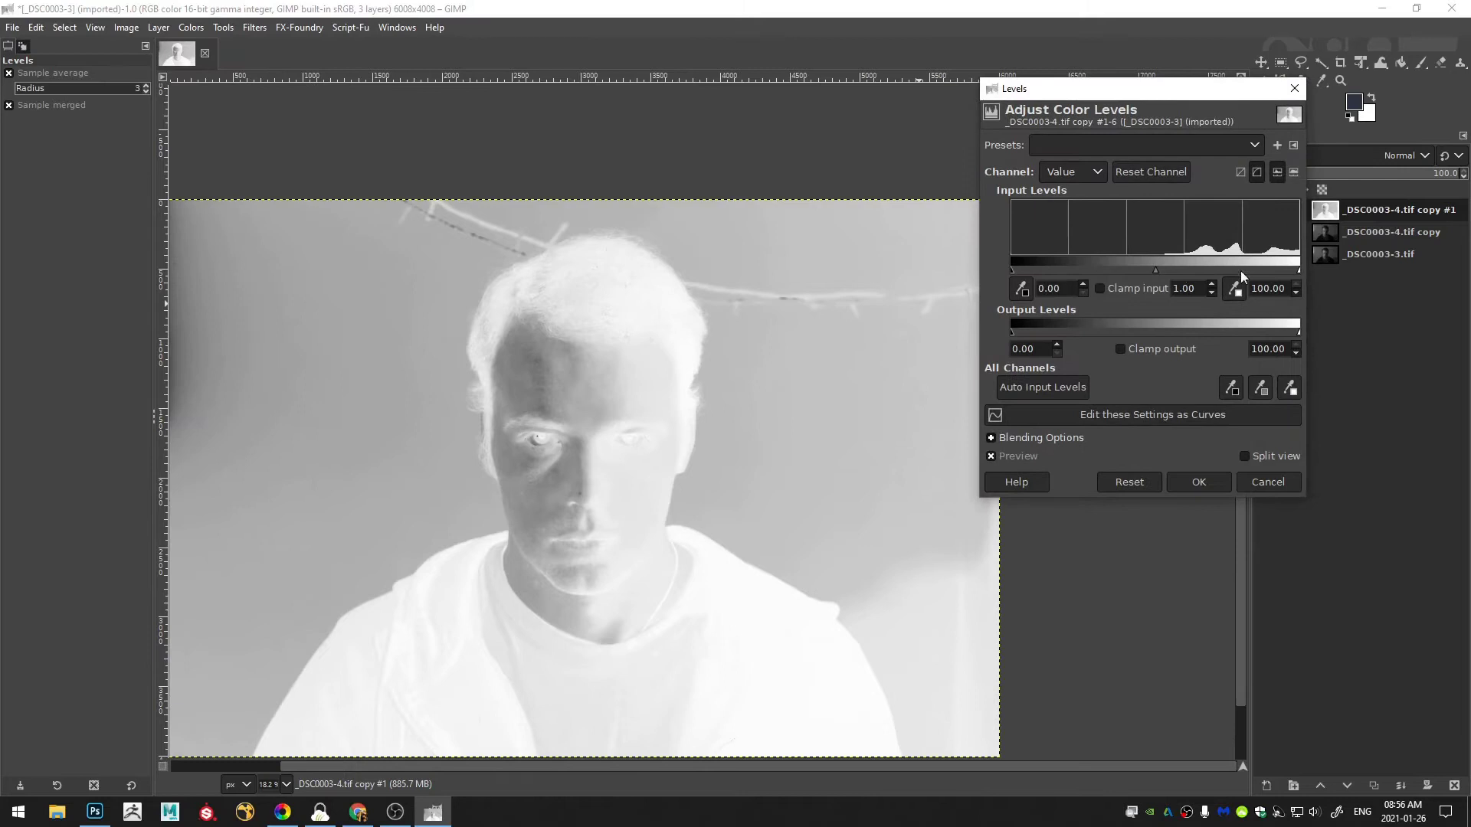
pyautogui.moveTo(1297, 271); pyautogui.dragTo(1248, 273)
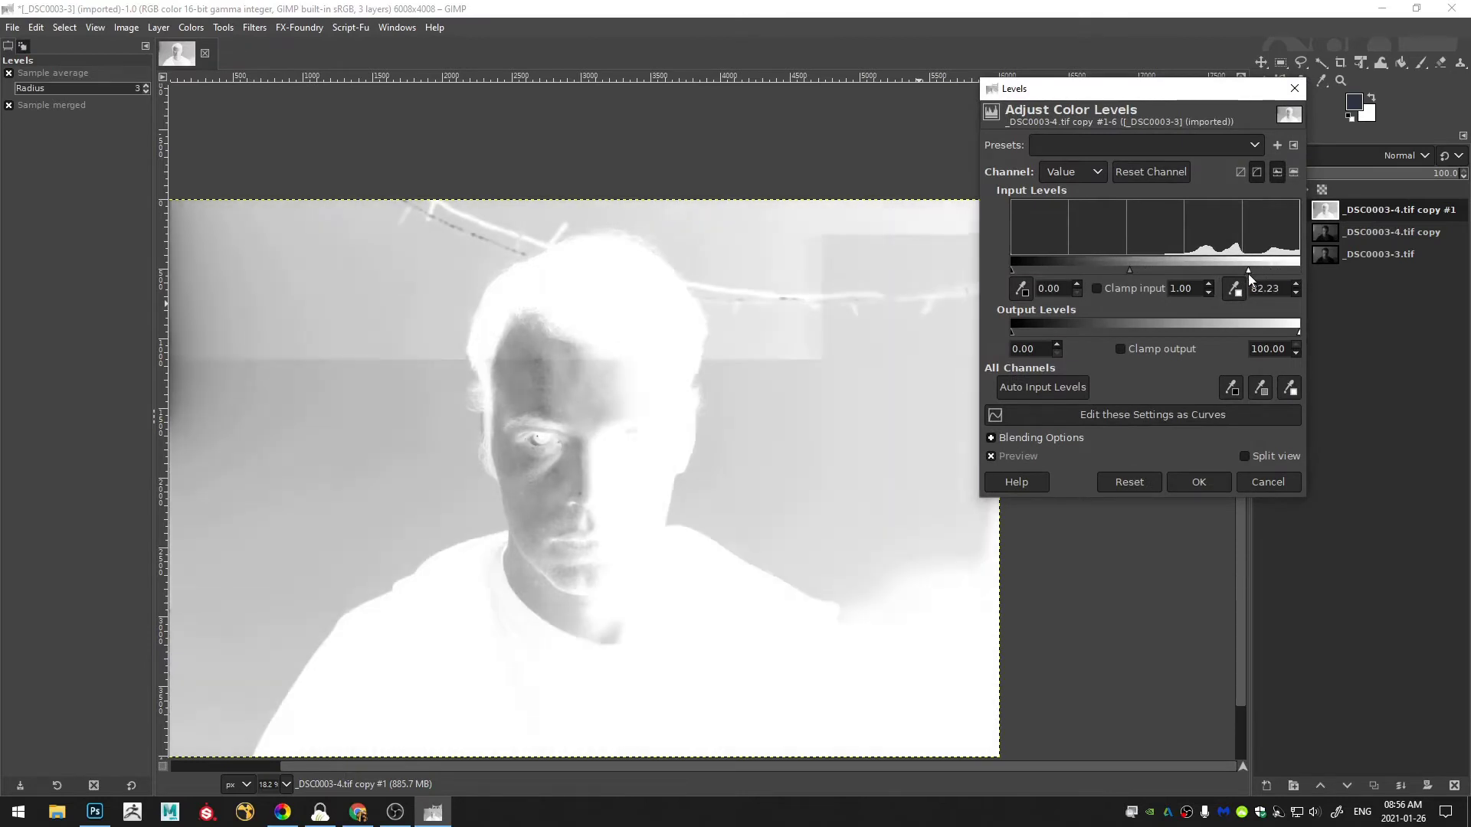
pyautogui.moveTo(1011, 270); pyautogui.dragTo(1194, 274)
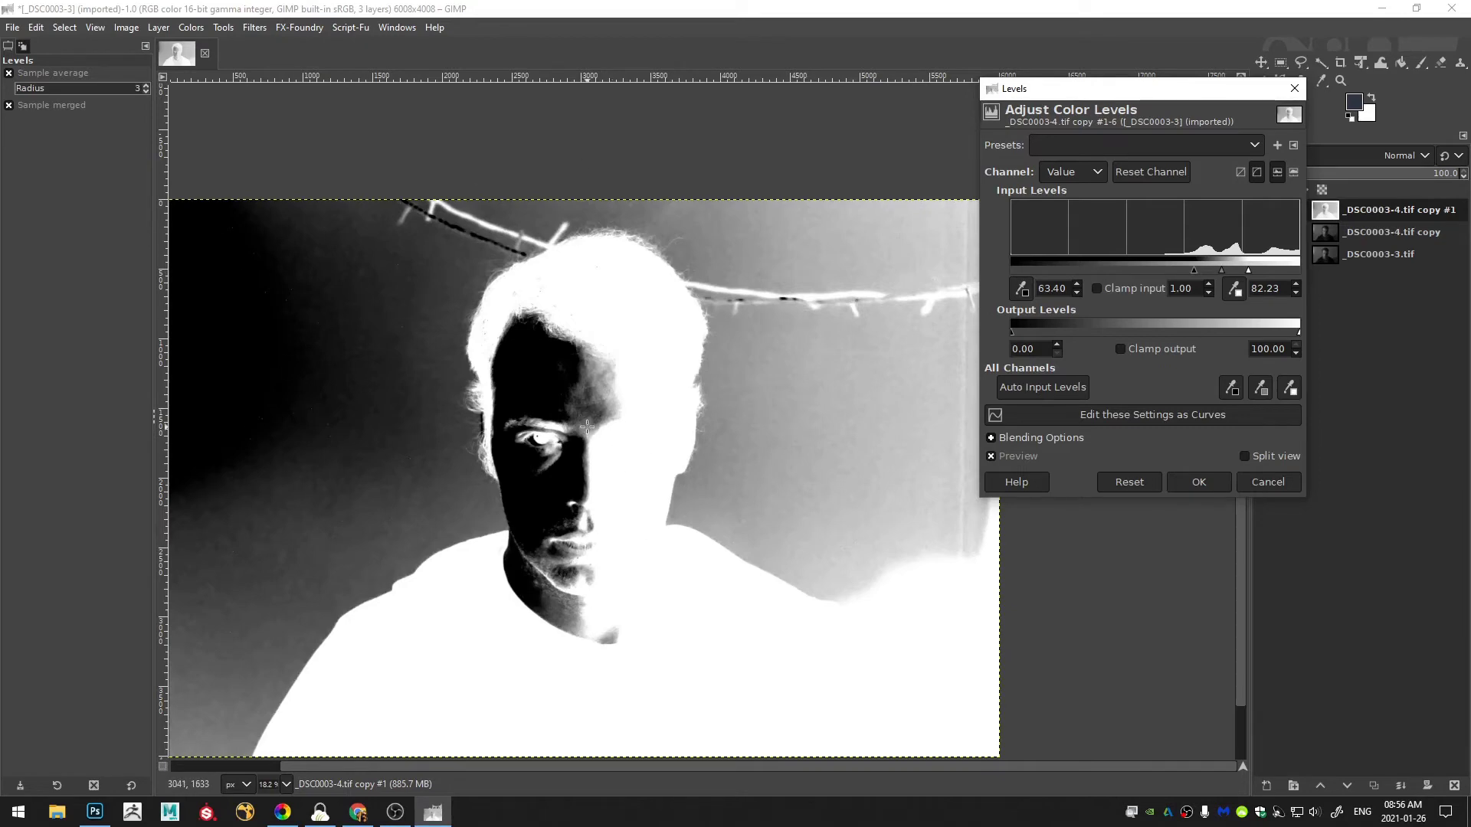
pyautogui.click(1200, 482)
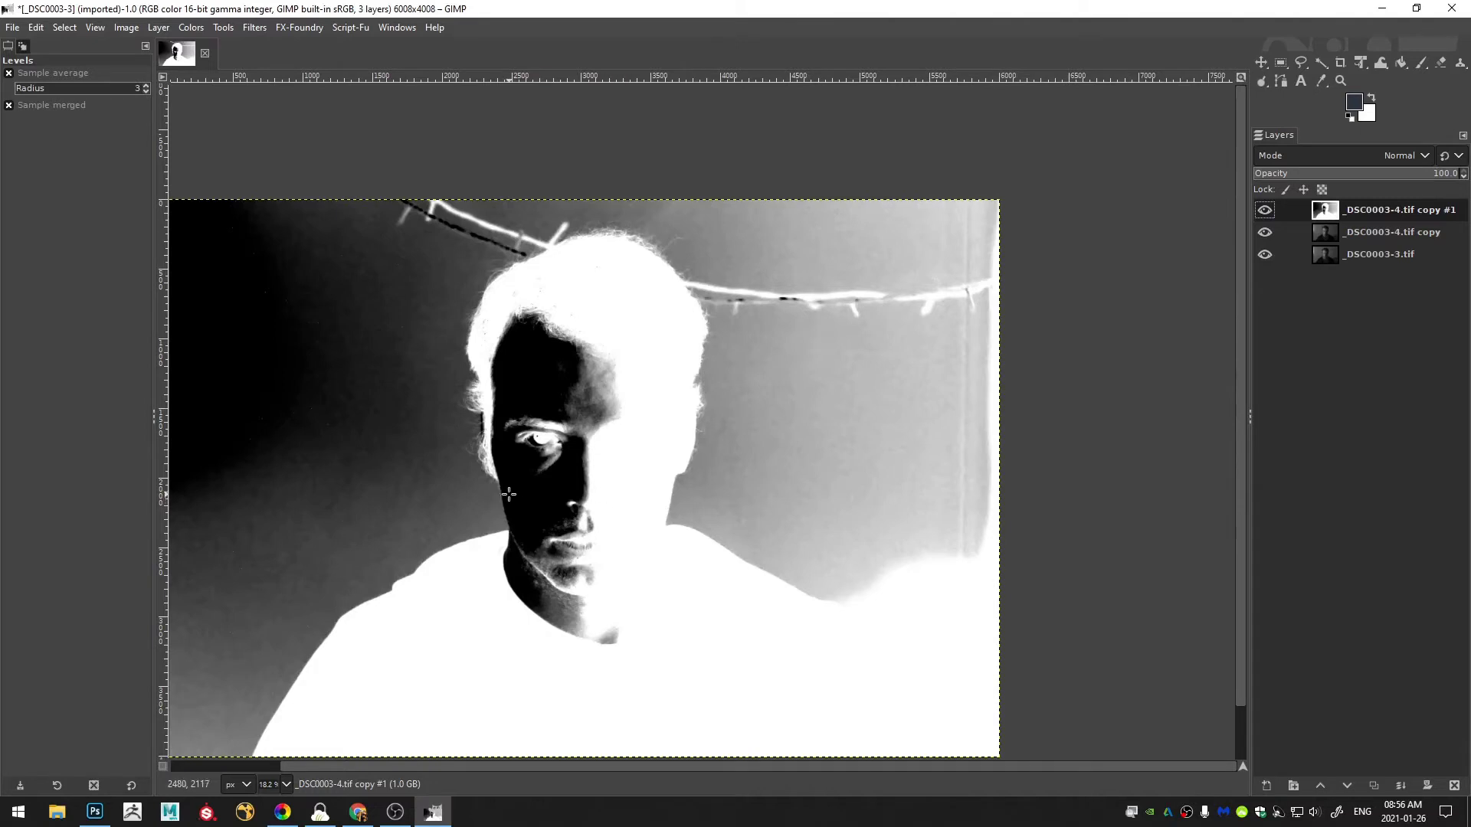
# - Fit the image in the window and make the _DSC0003-4.tif copy layer active
pyautogui.hotkey('shift', 'ctrl', 'j')
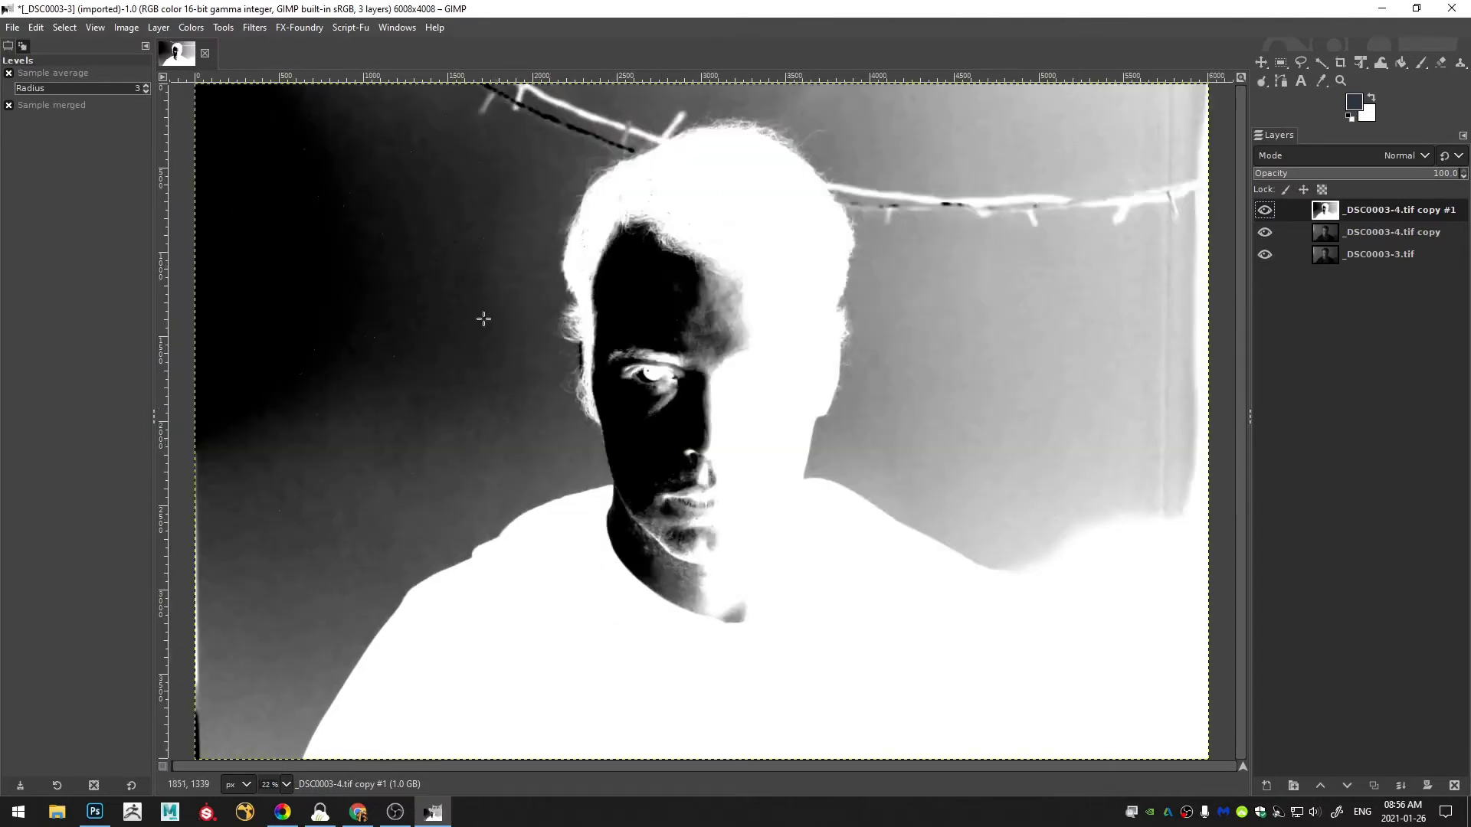
pyautogui.press('q')
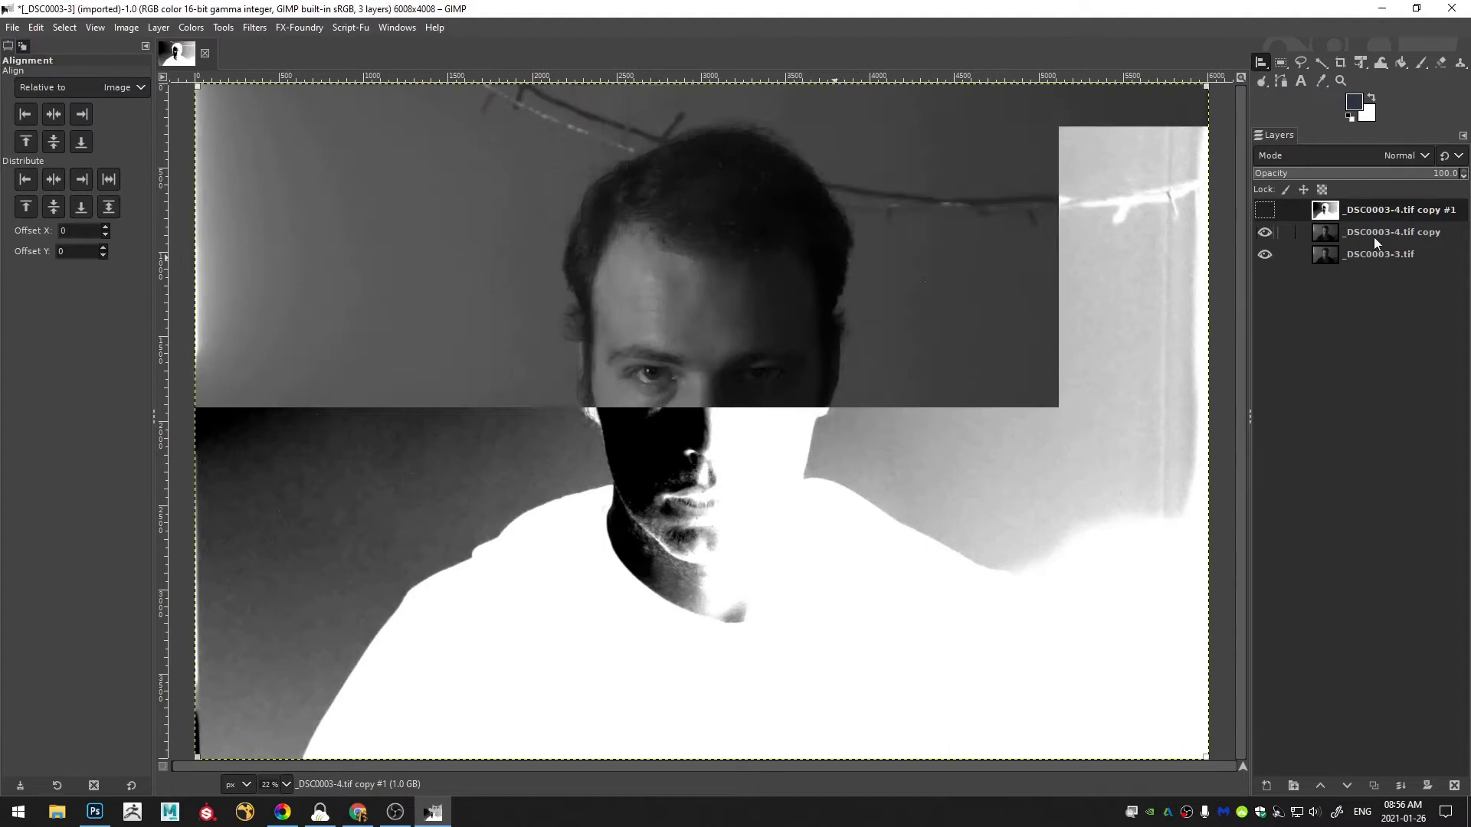
pyautogui.click(1372, 233)
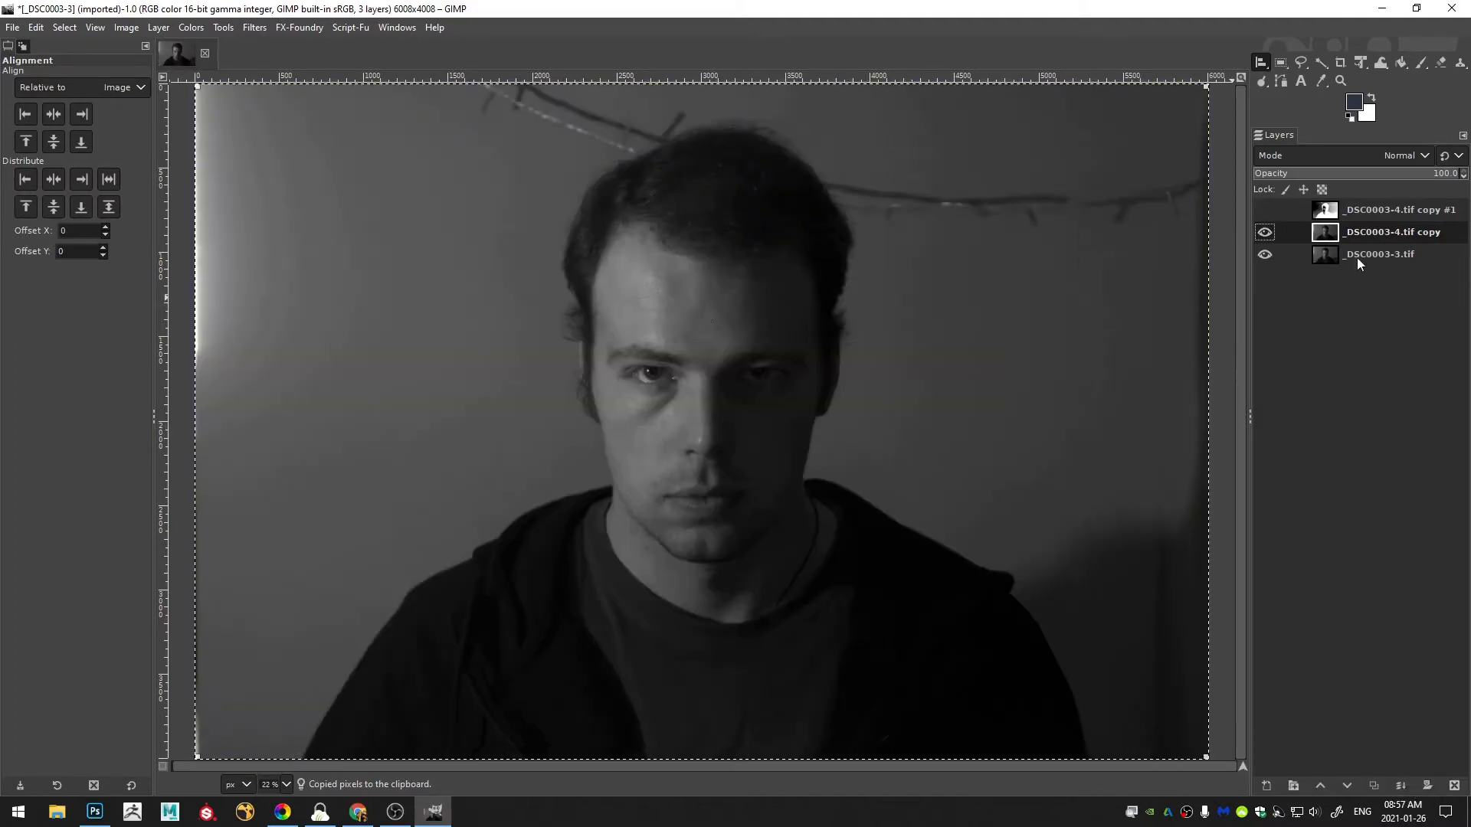
# - Give _DSC0003-4.tif copy a white full-opacity mask, then paste and anchor the negative into it
pyautogui.click(1332, 232)
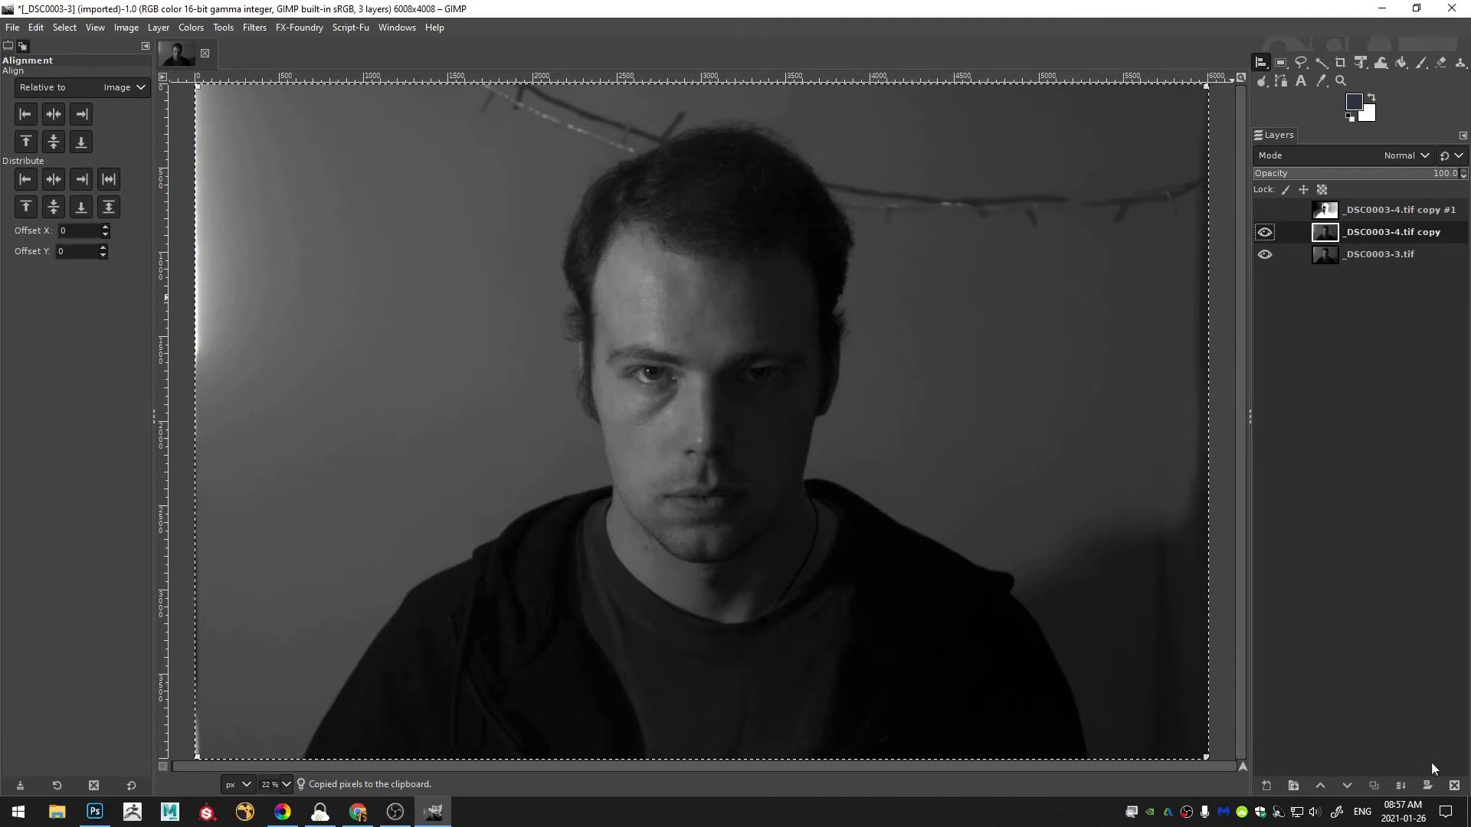
pyautogui.click(1426, 785)
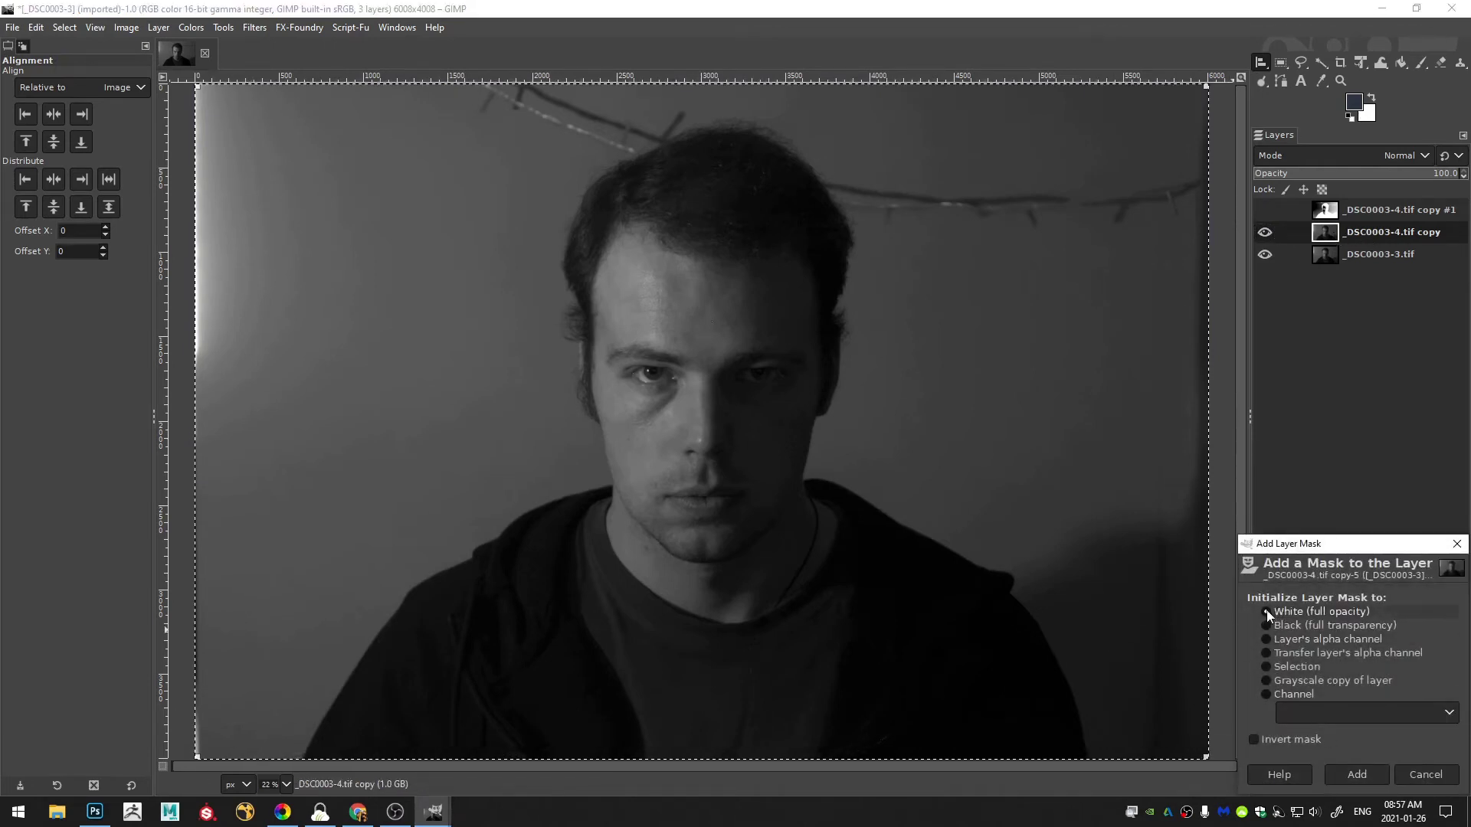
pyautogui.click(1357, 773)
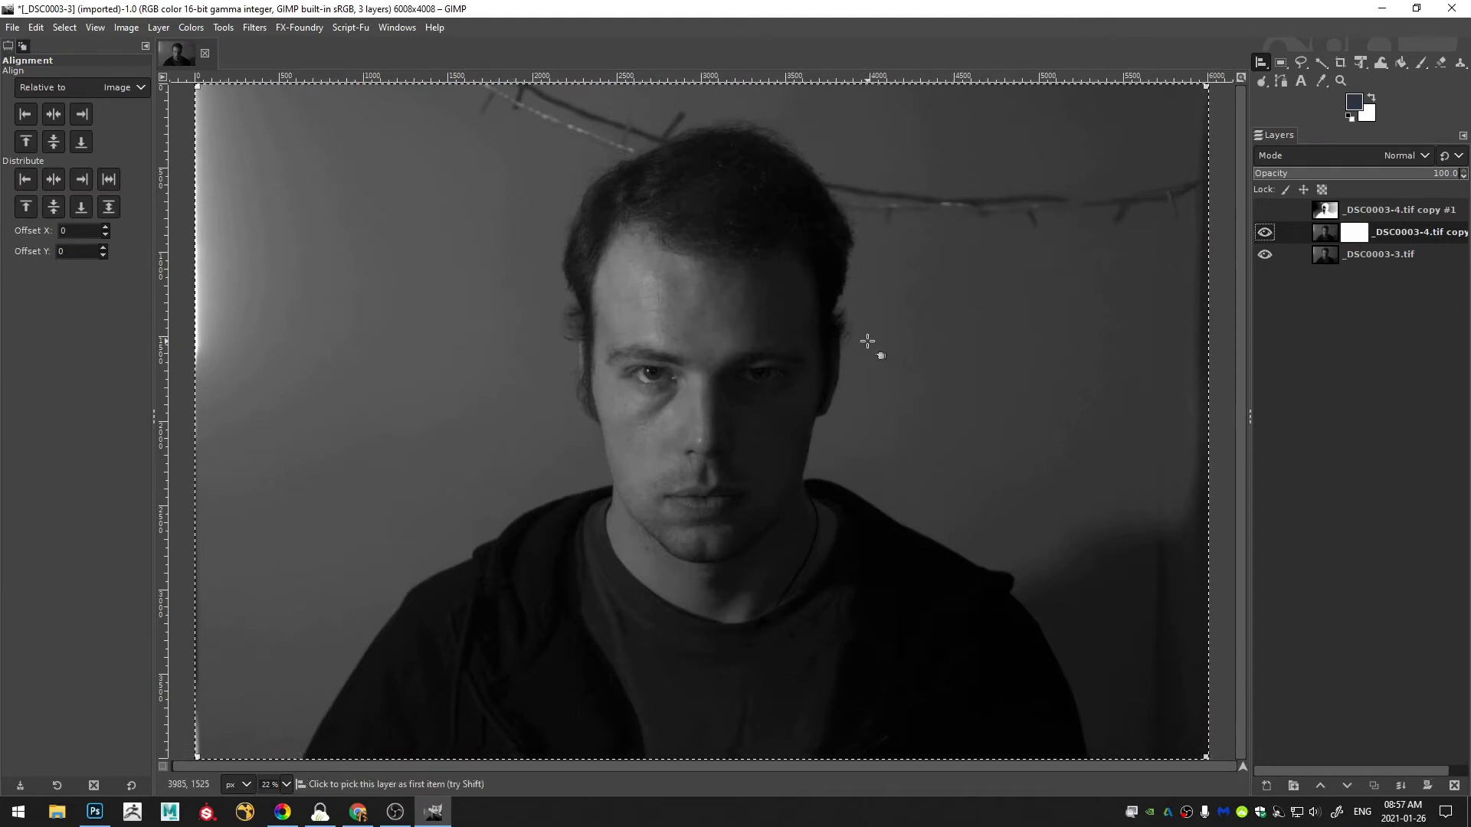
pyautogui.hotkey('ctrl', 'v')
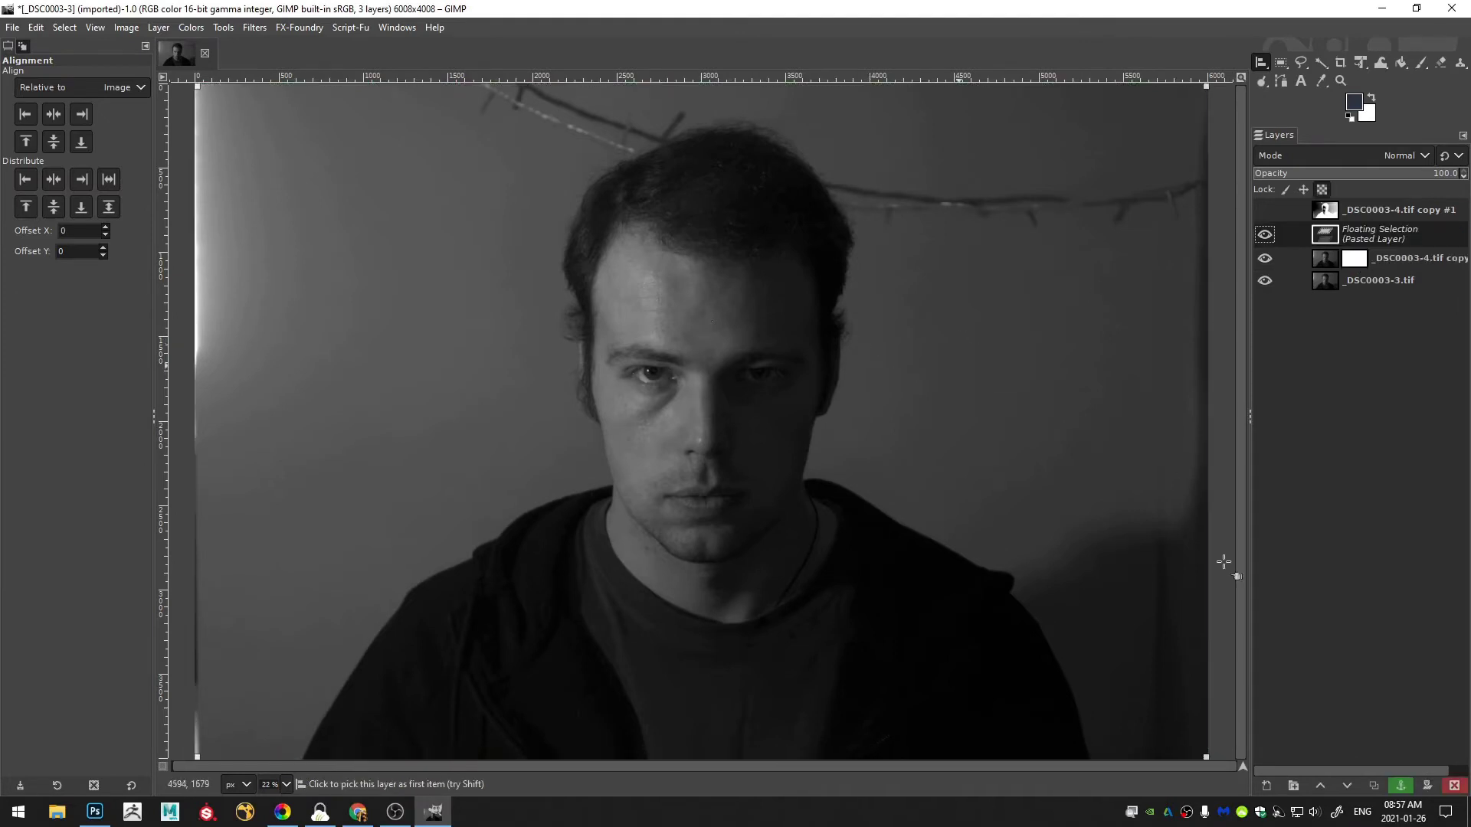
pyautogui.click(1404, 787)
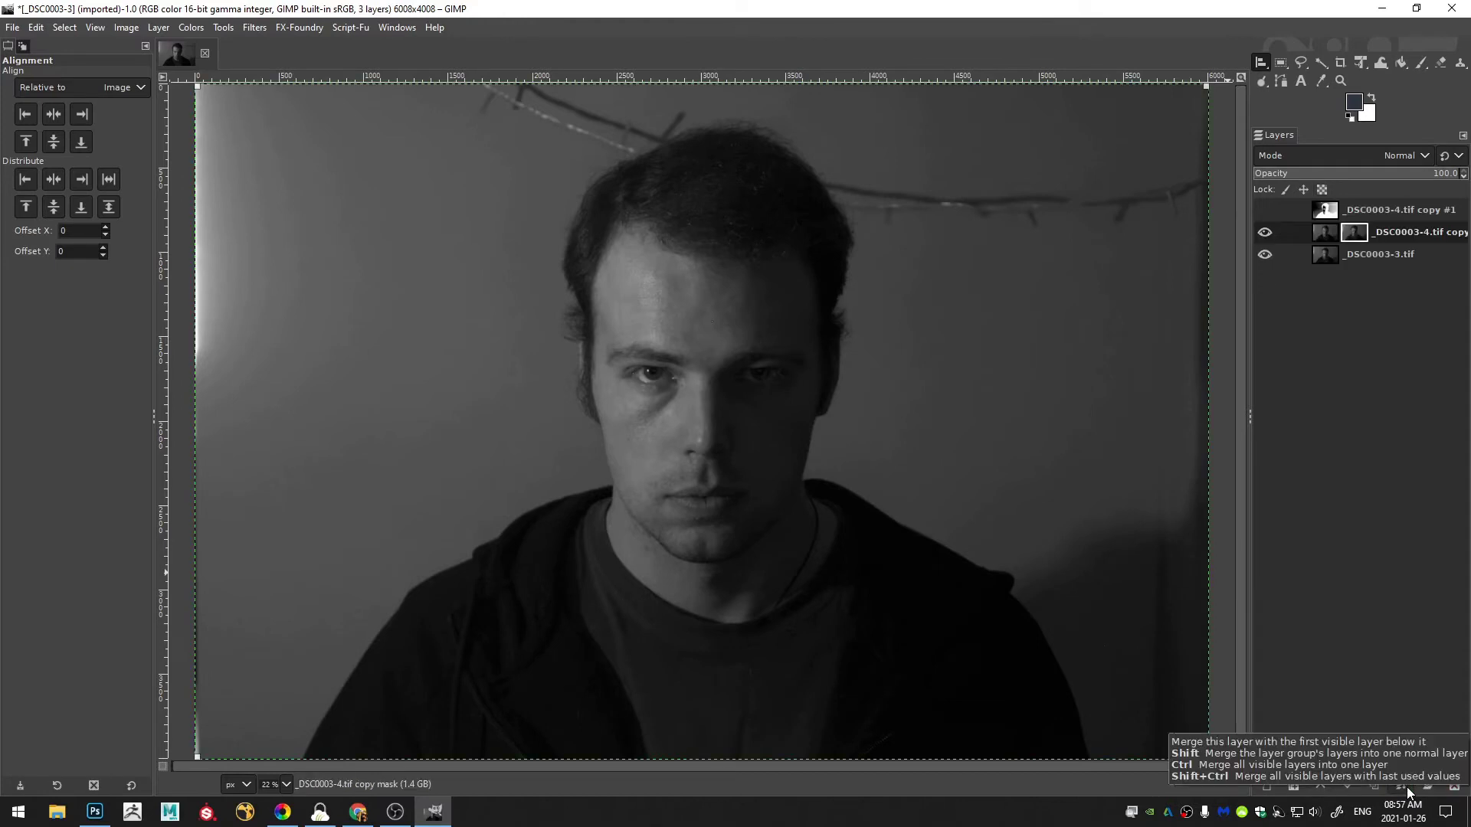
# - Zoom in on the nose and toggle the bottom _DSC0003-3.tif layer to check the mask
pyautogui.scroll(4, 804, 503)
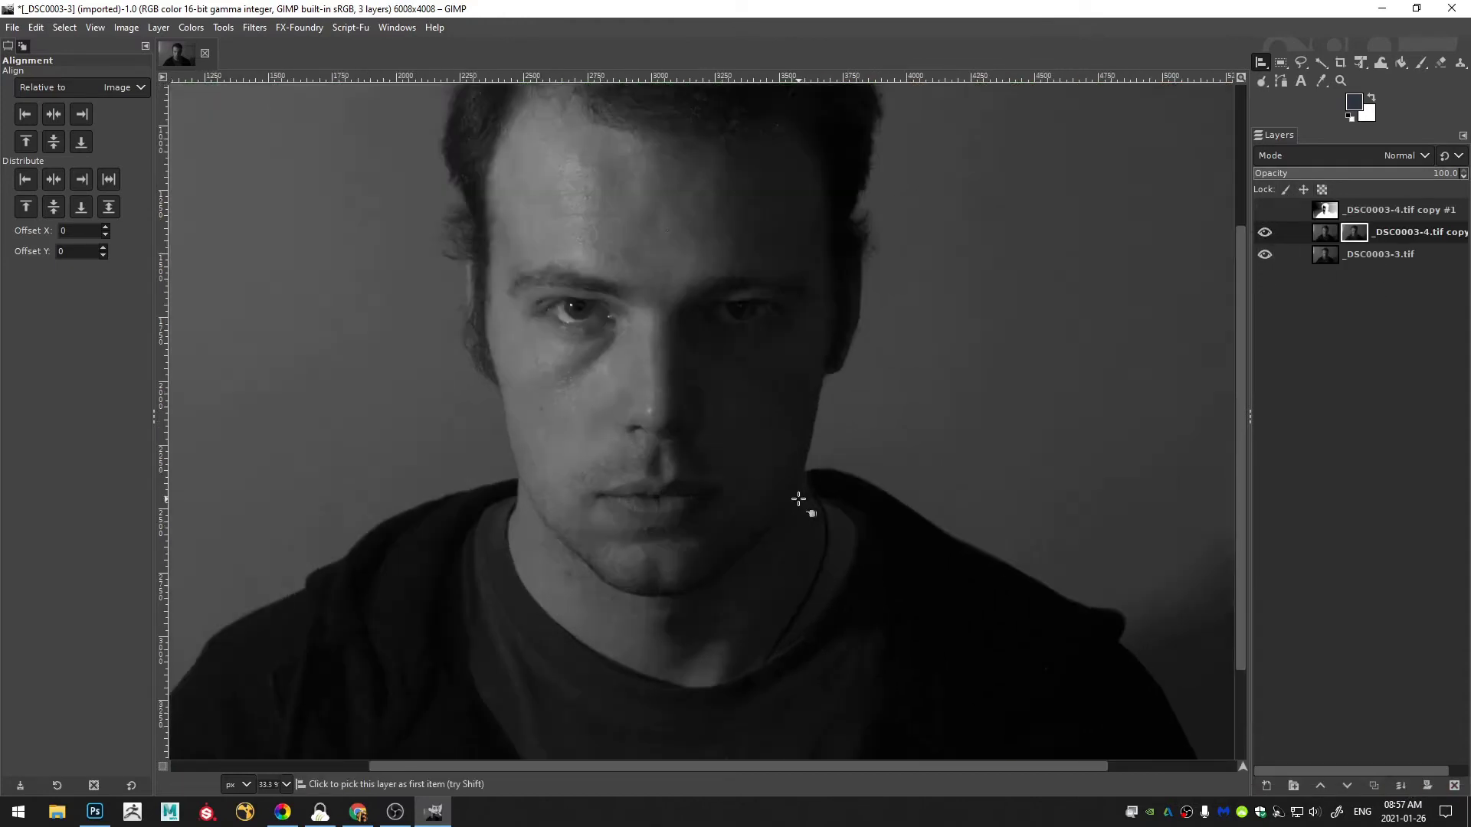
pyautogui.moveTo(532, 367); pyautogui.dragTo(756, 493)
pyautogui.scroll(1, 755, 493)
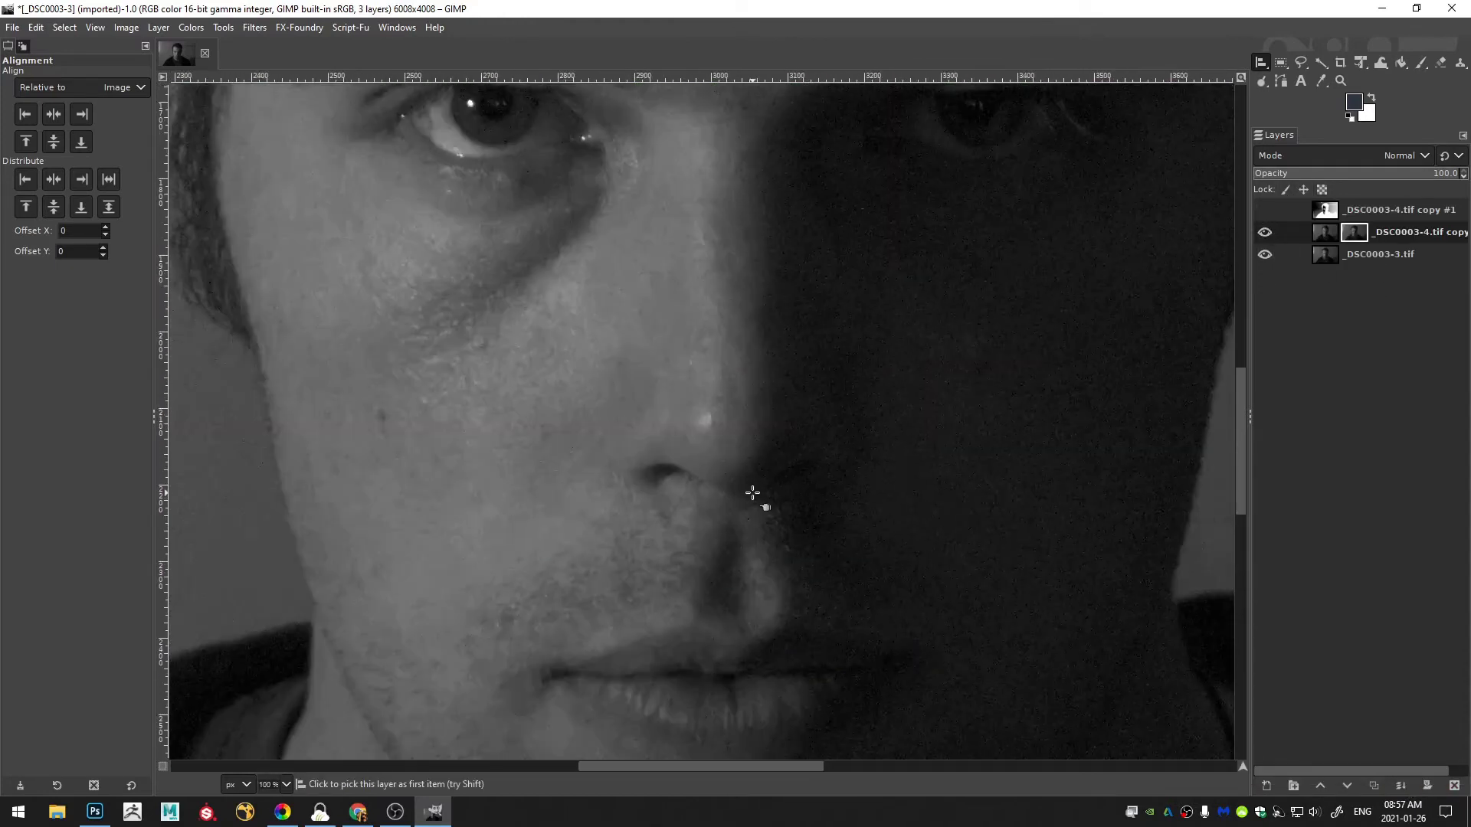
pyautogui.hotkey('ctrl', 'c')
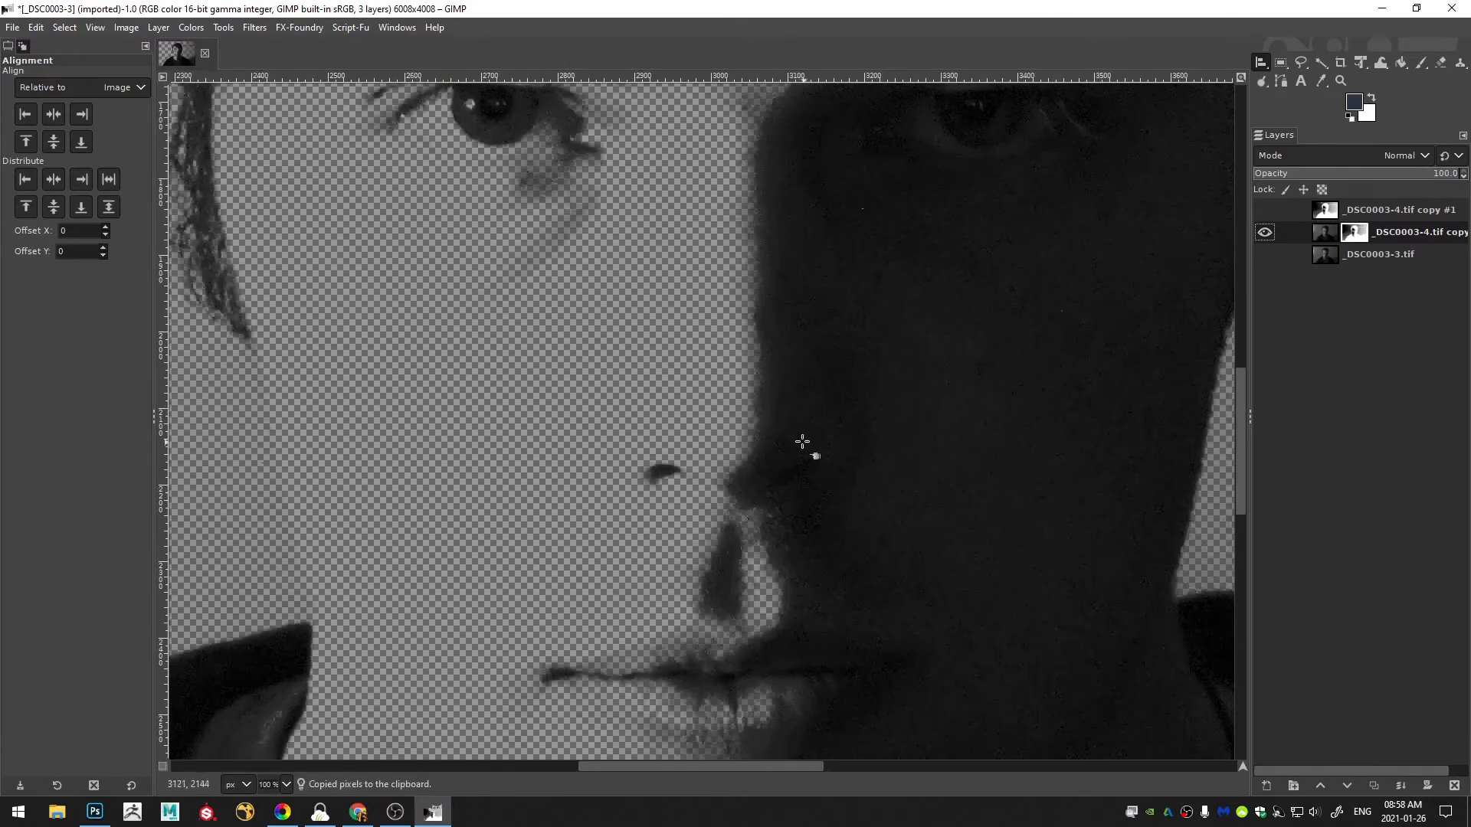
pyautogui.scroll(-3, 857, 407)
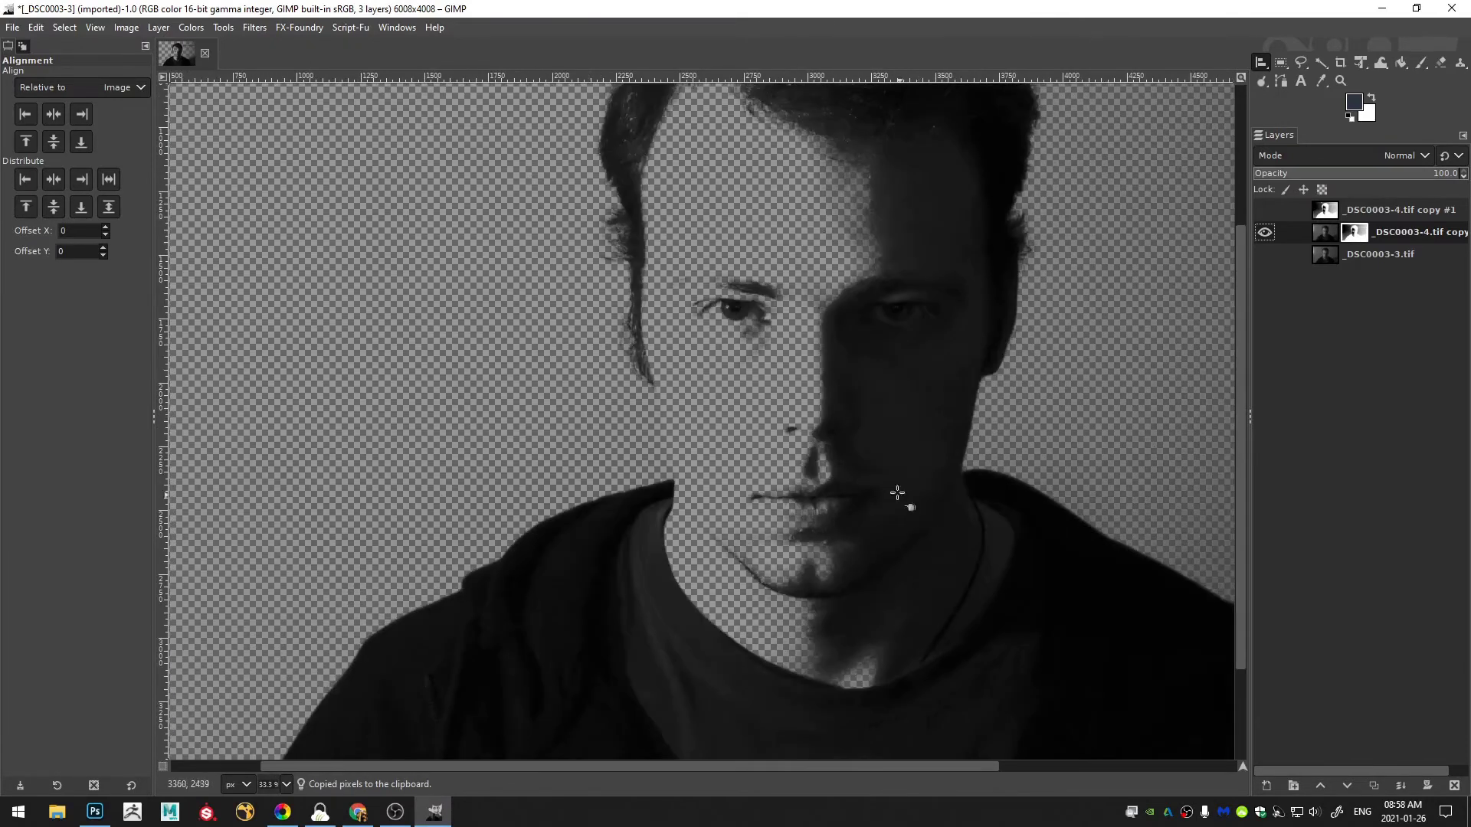
pyautogui.scroll(-2, 500, 637)
pyautogui.scroll(3, 563, 535)
pyautogui.scroll(5, 617, 474)
pyautogui.hscroll(2, 617, 475)
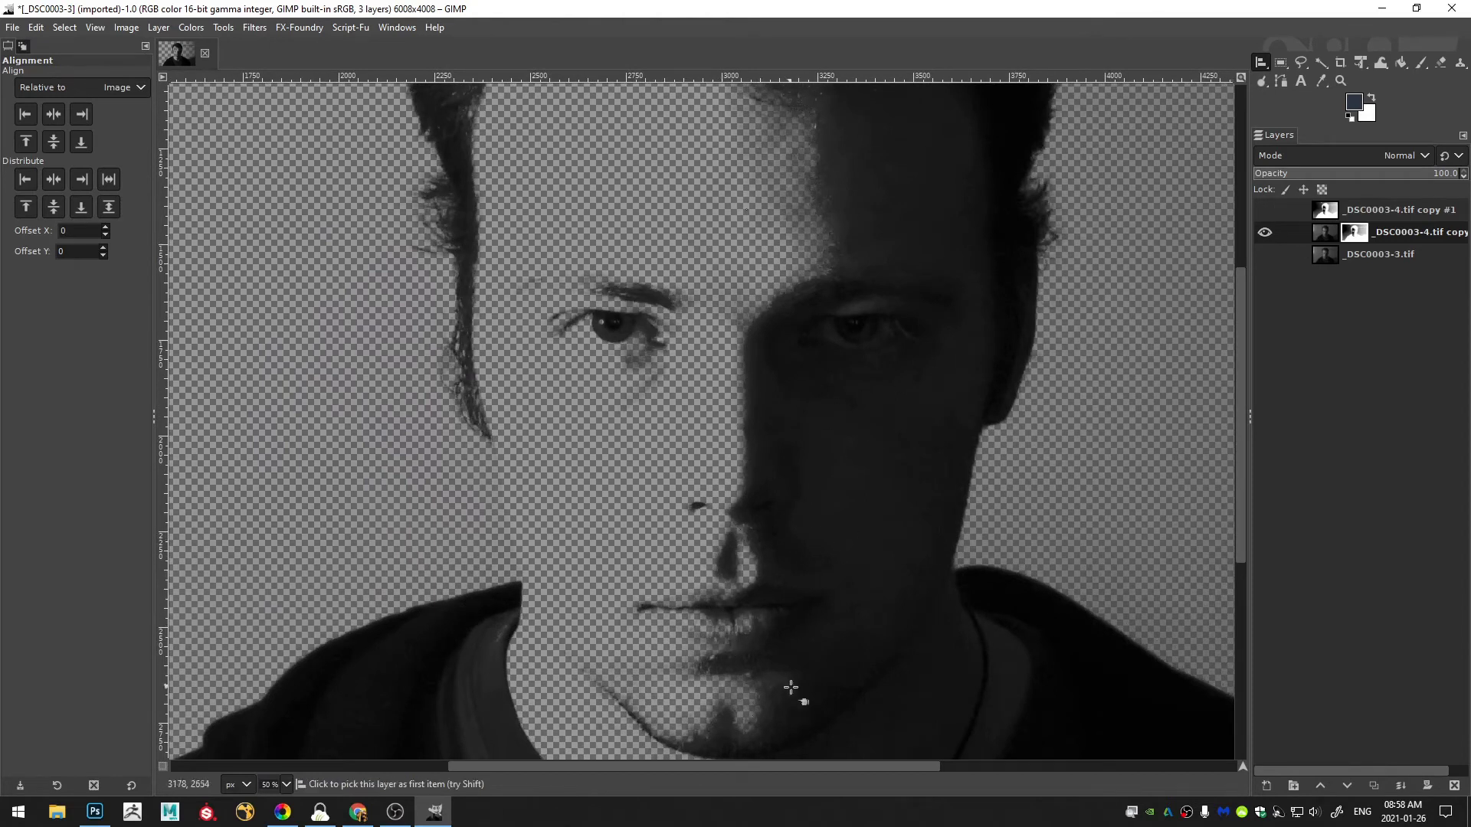
pyautogui.click(1264, 255)
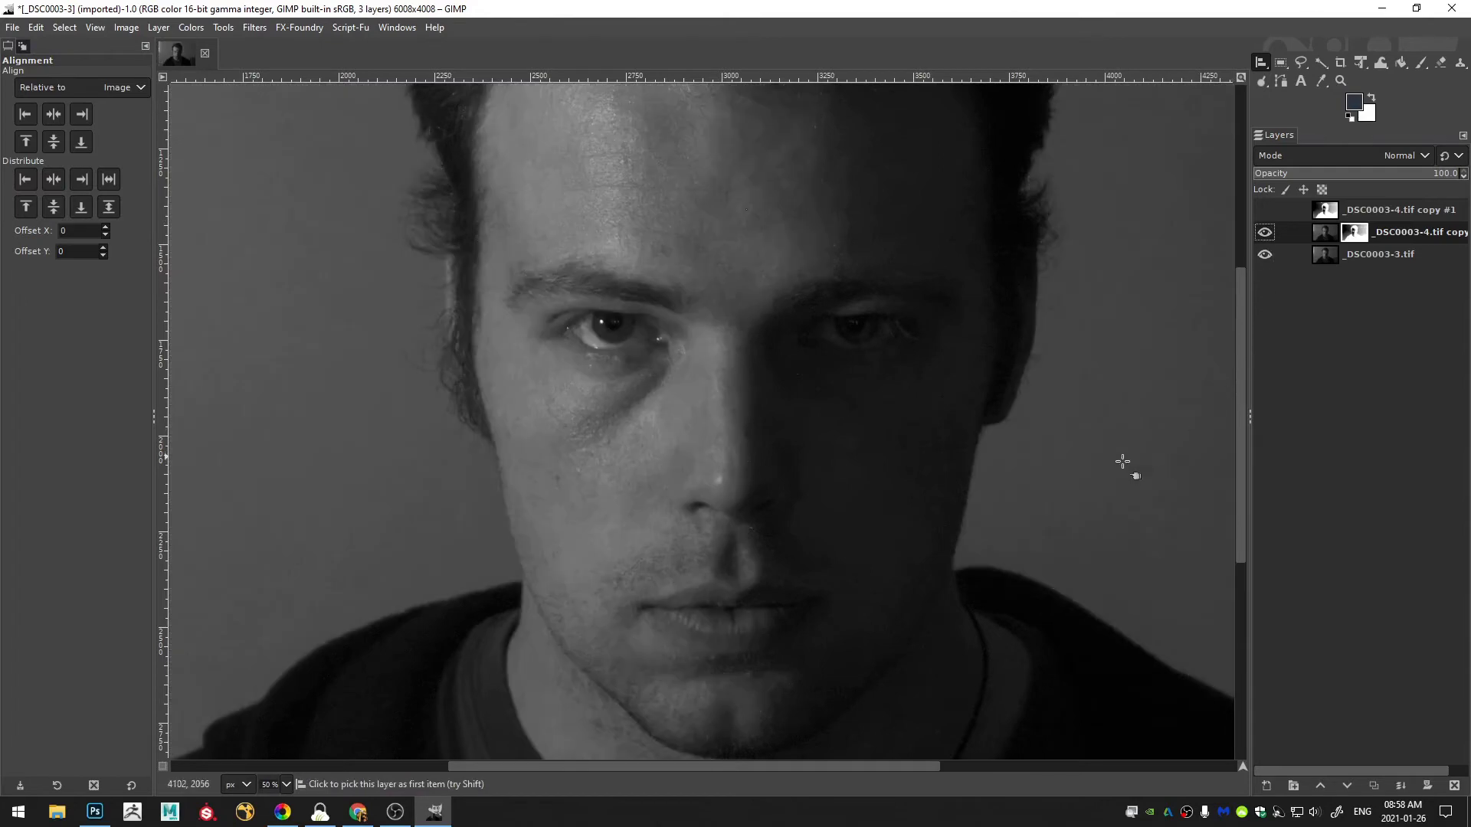
# - Delete the helper _DSC0003-4.tif copy #1 layer
pyautogui.scroll(2, 733, 457)
pyautogui.scroll(1, 733, 454)
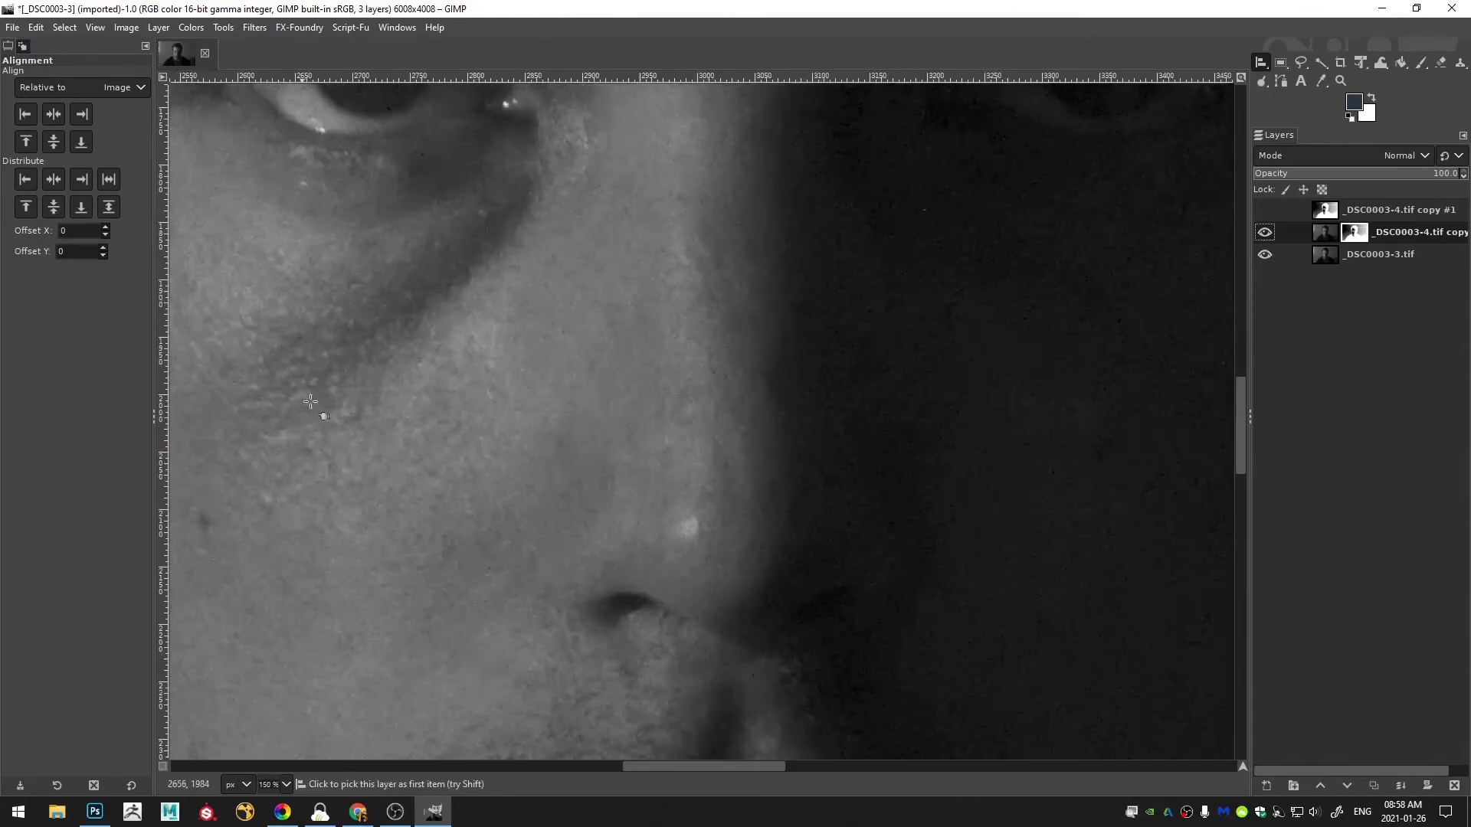
pyautogui.hscroll(3, 883, 328)
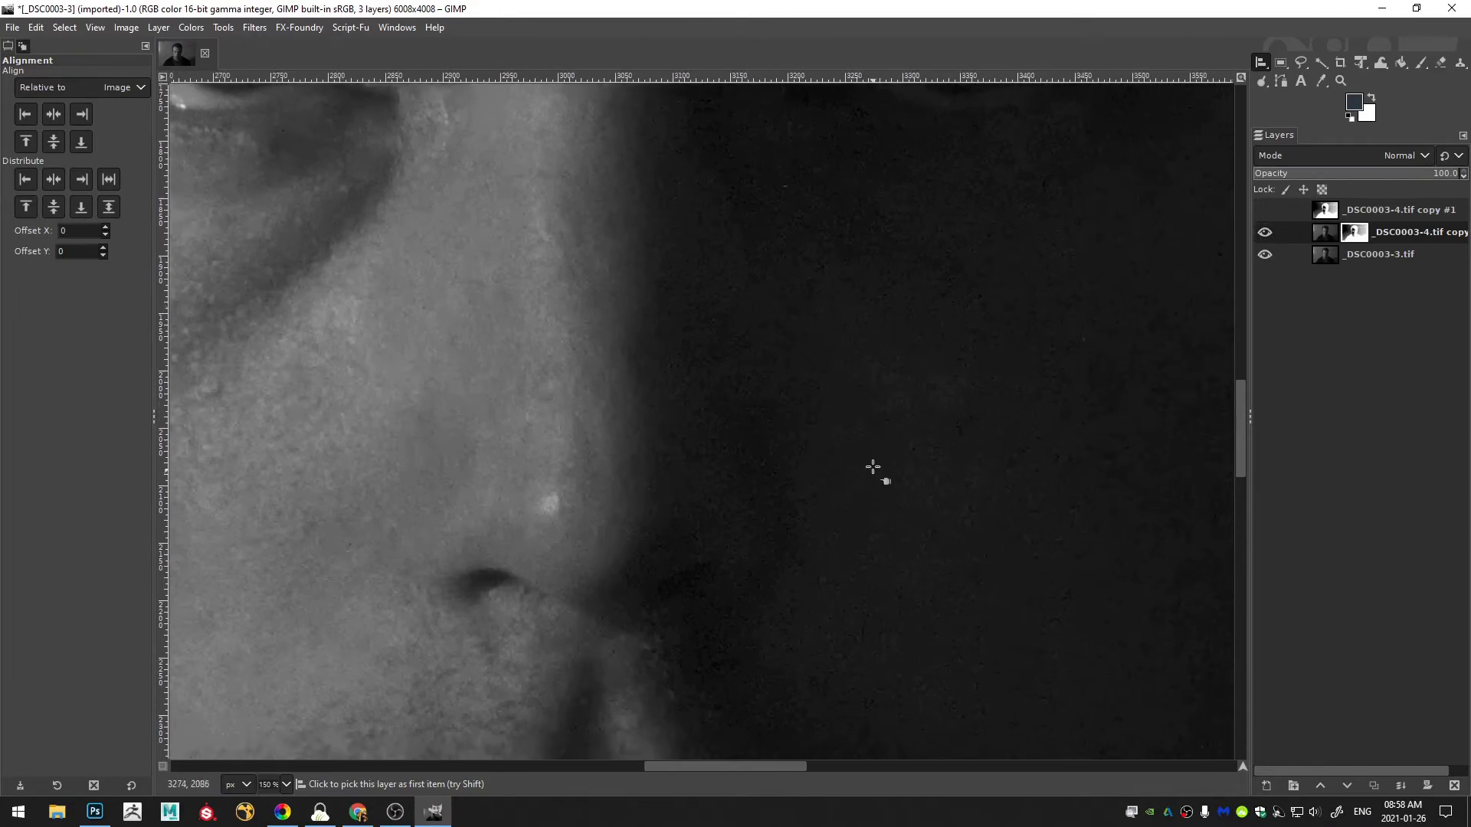
pyautogui.hotkey('shift', 'ctrl', 'j')
# - Crop to a fixed 4:5 rectangle around the face, adjusting top and bottom edges, giving 2867×3584
pyautogui.hotkey('ctrl', 'z')
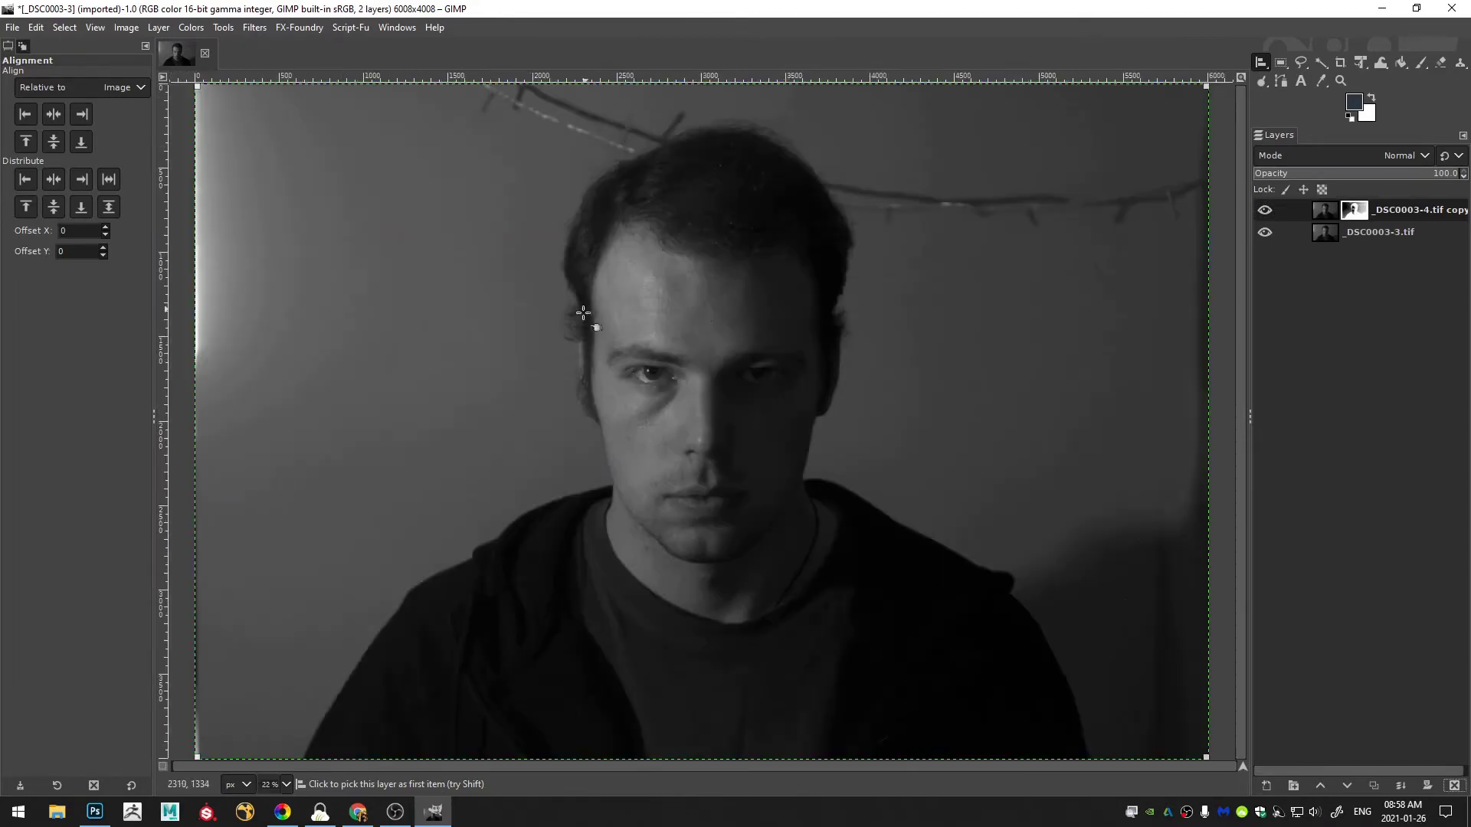
pyautogui.scroll(-1, 601, 360)
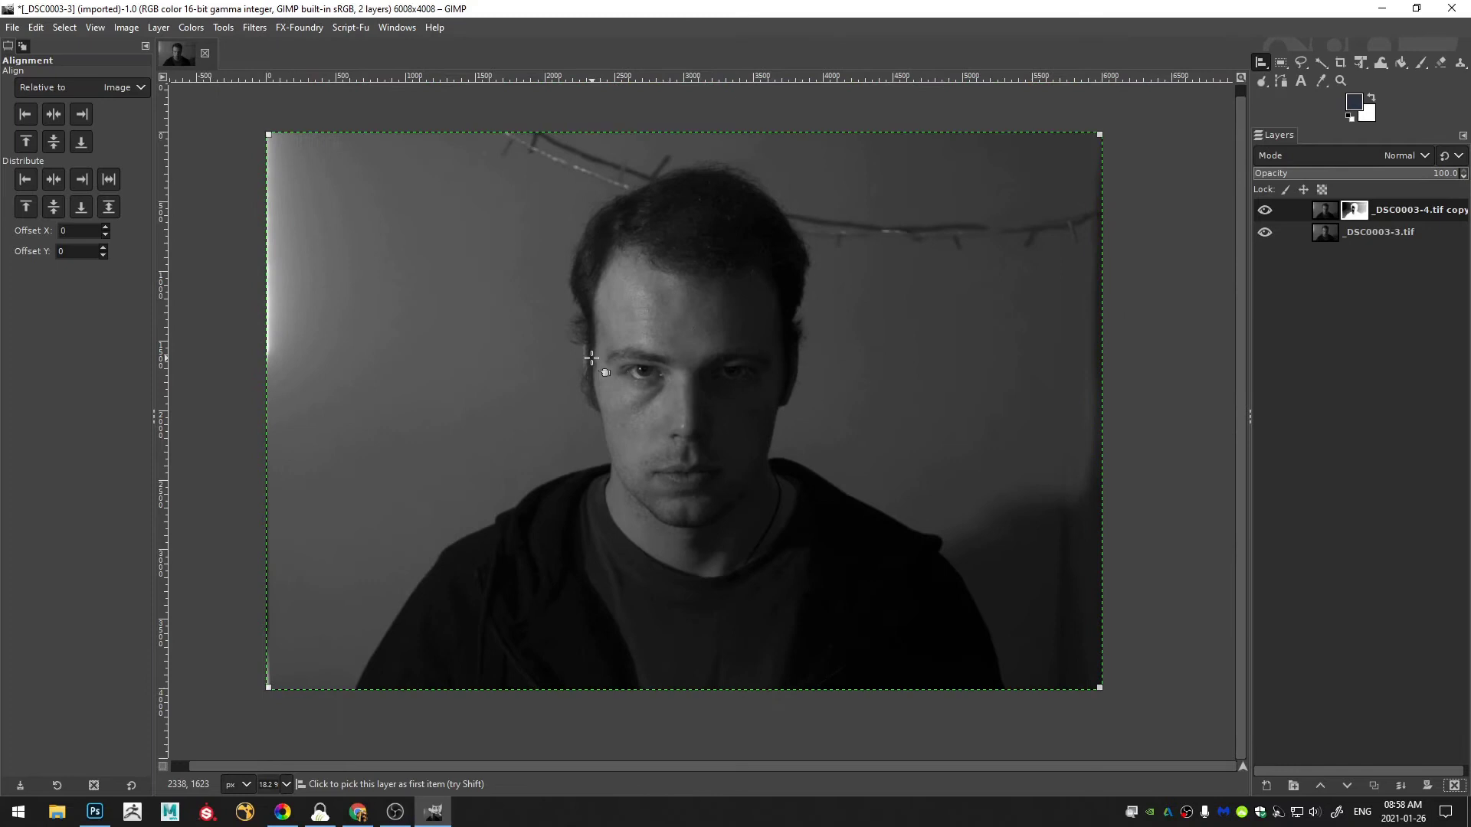
pyautogui.hotkey('shift', 'c')
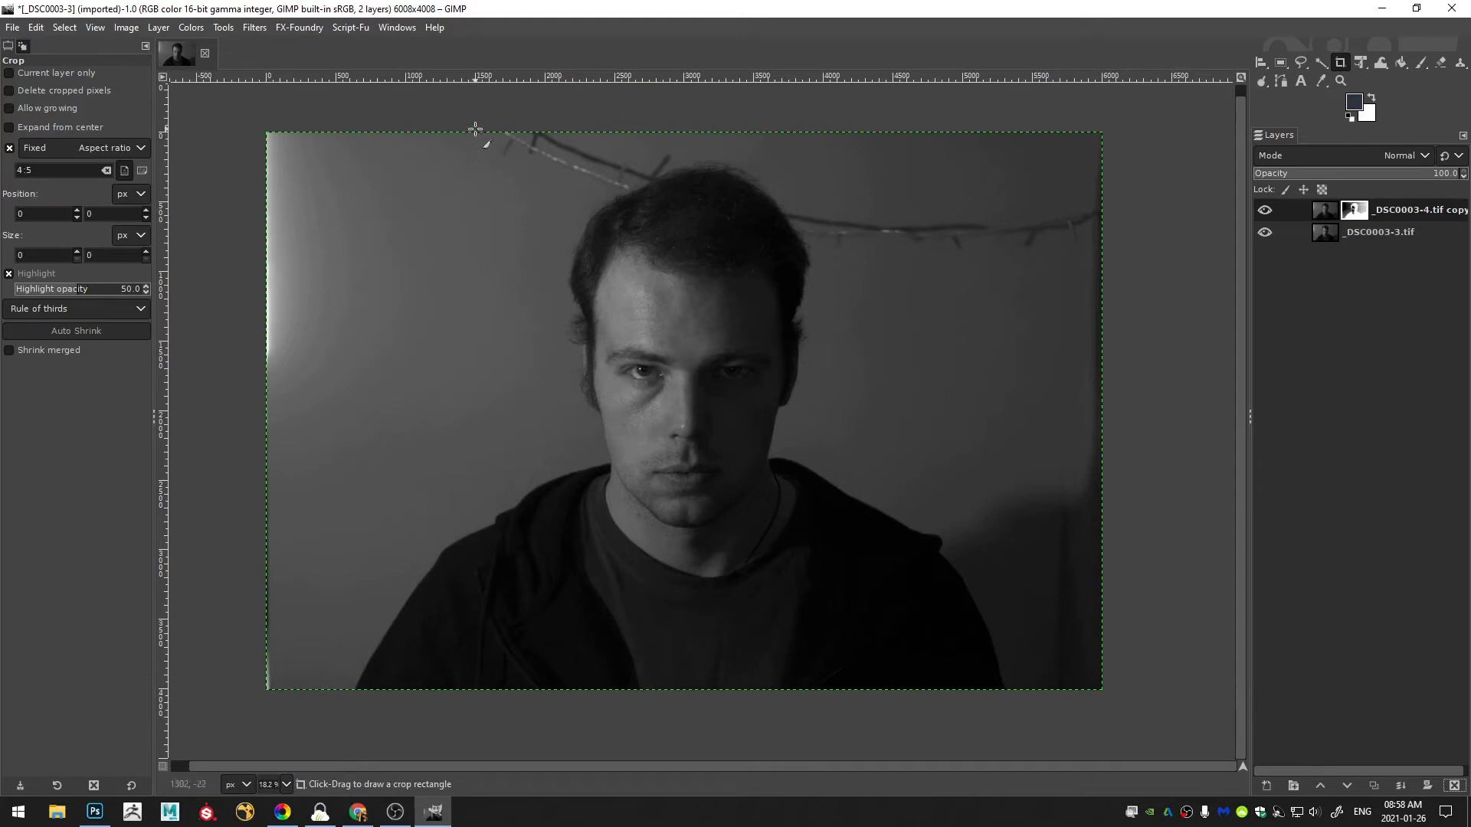
pyautogui.moveTo(475, 128); pyautogui.dragTo(915, 691)
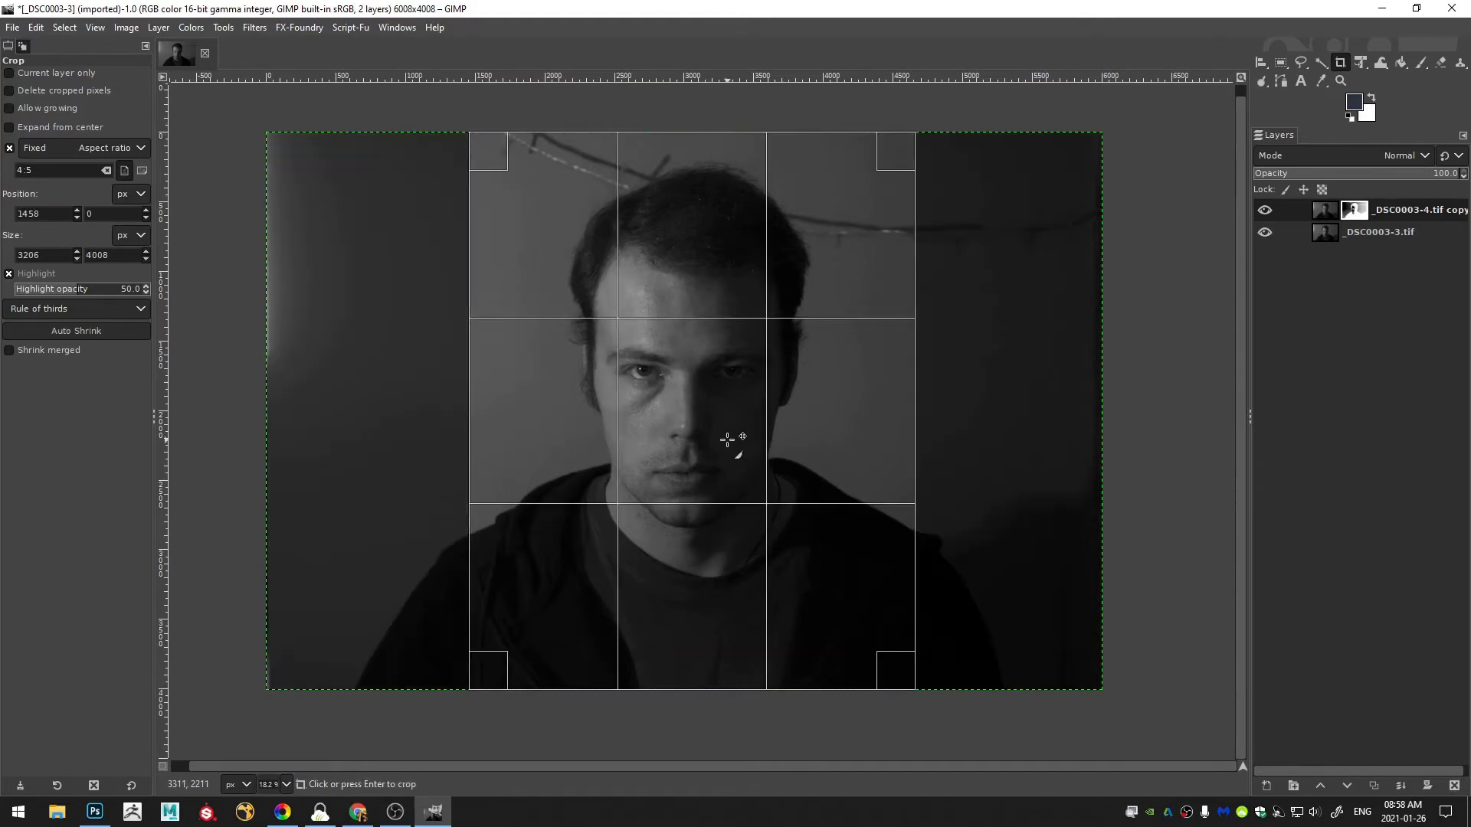
pyautogui.moveTo(727, 439); pyautogui.dragTo(728, 452)
pyautogui.moveTo(676, 160); pyautogui.dragTo(673, 171)
pyautogui.moveTo(705, 671); pyautogui.dragTo(706, 633)
pyautogui.click(800, 301)
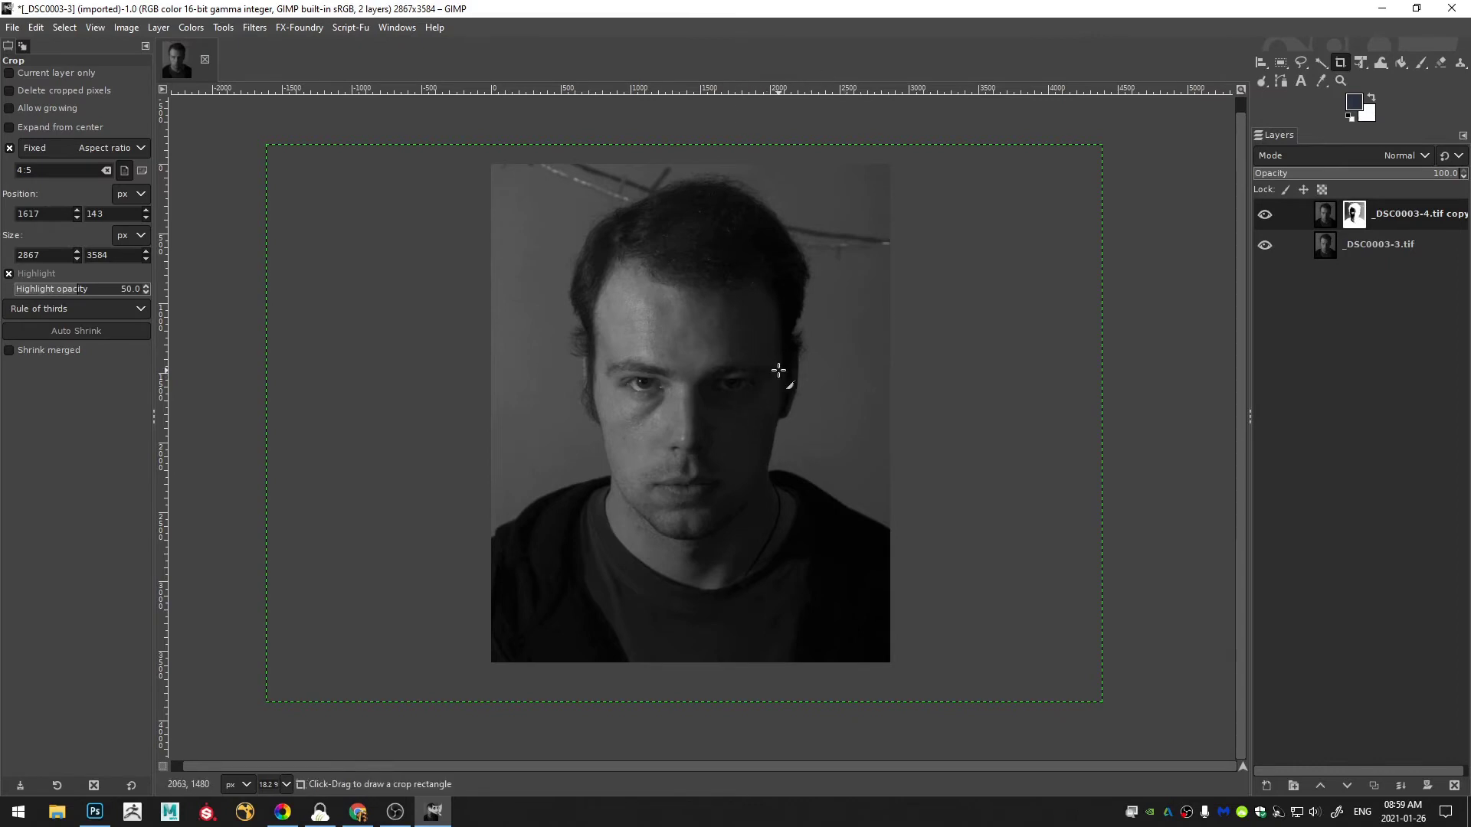
# - Create a new layer named Heal Tool
pyautogui.hotkey('shift', 'ctrl', 'd')
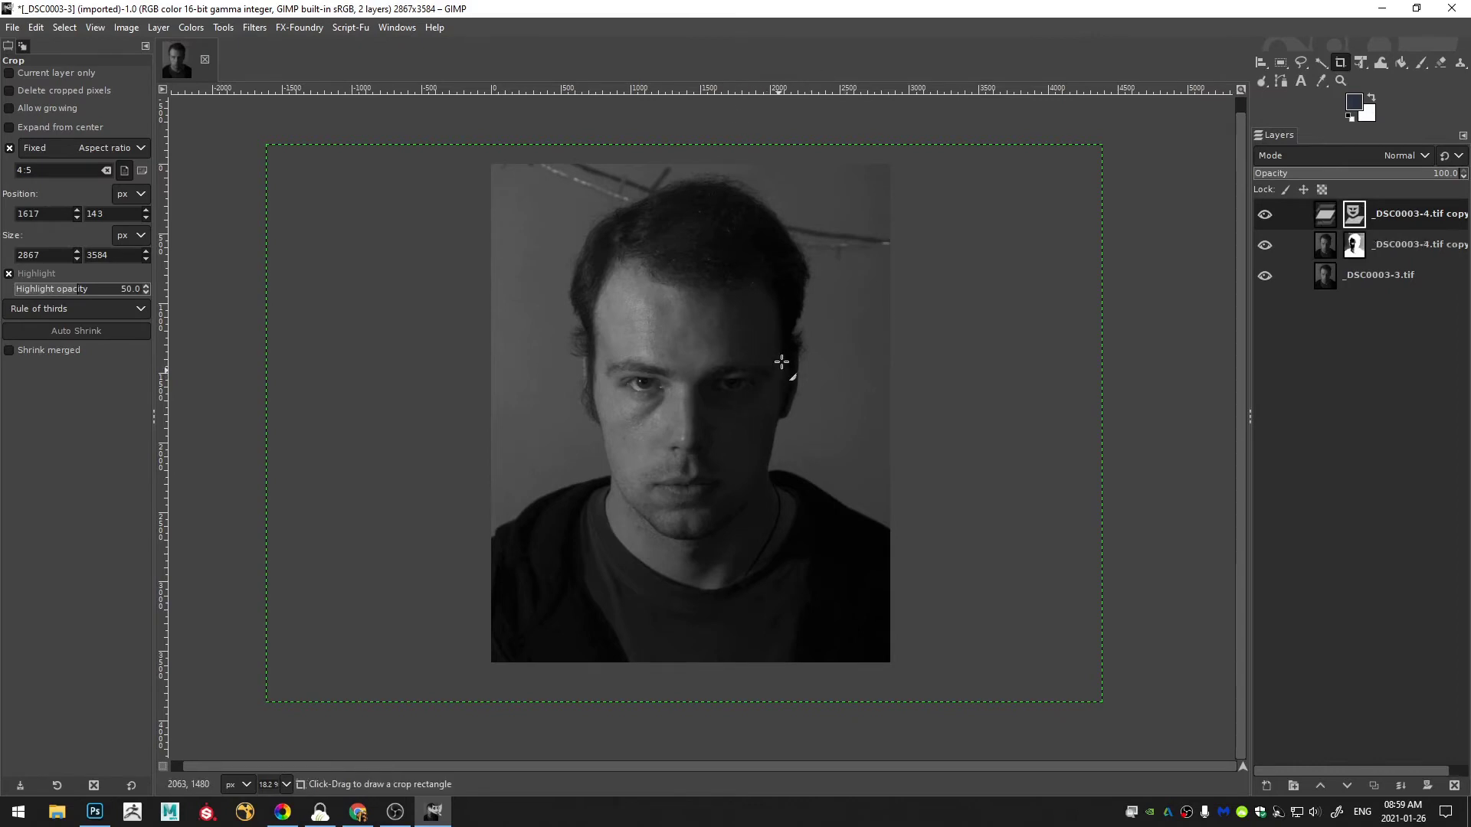
pyautogui.hotkey('ctrl', 'z')
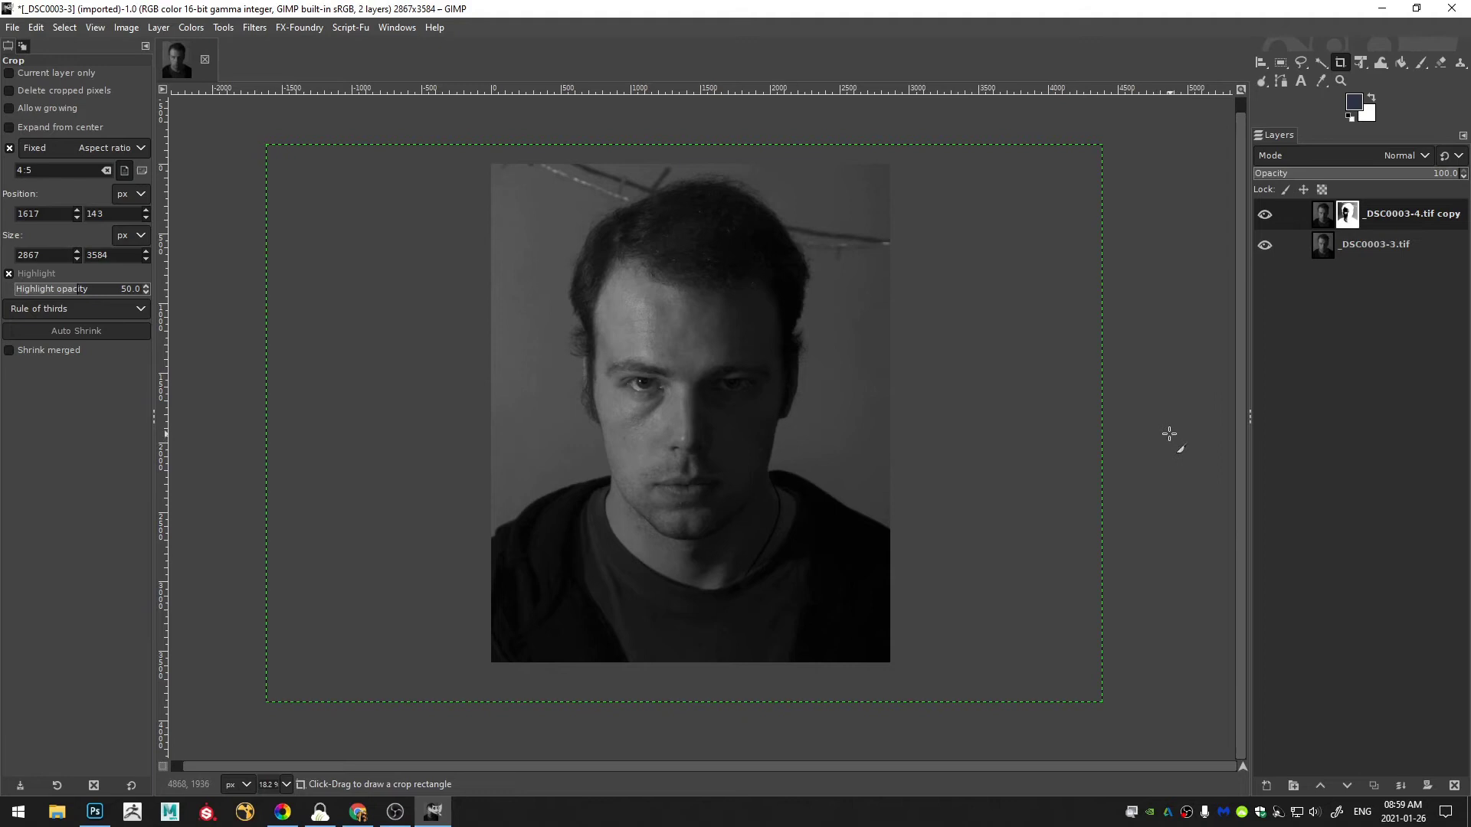
pyautogui.hotkey('shift', 'ctrl', 'n')
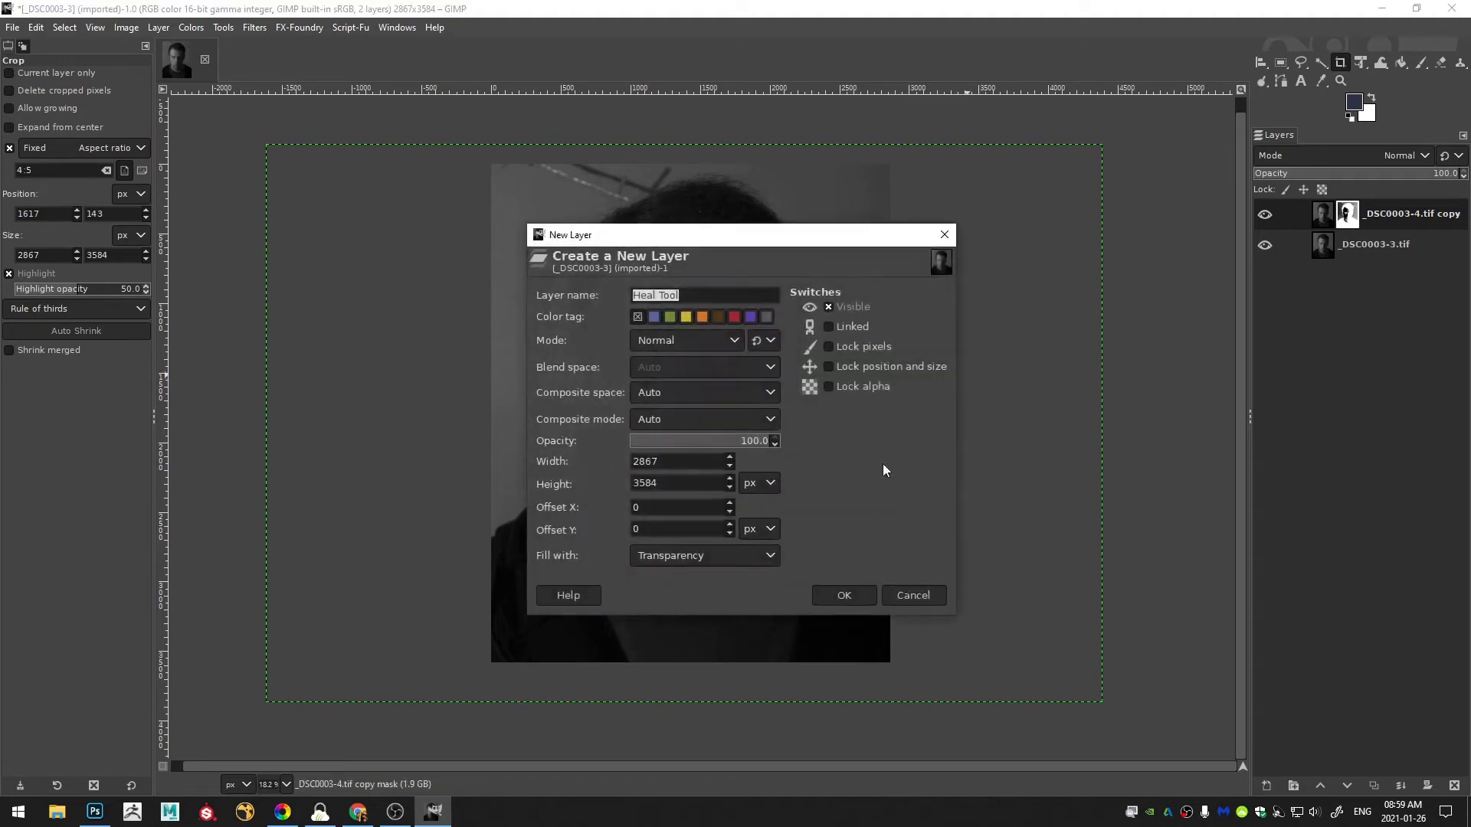
pyautogui.click(865, 603)
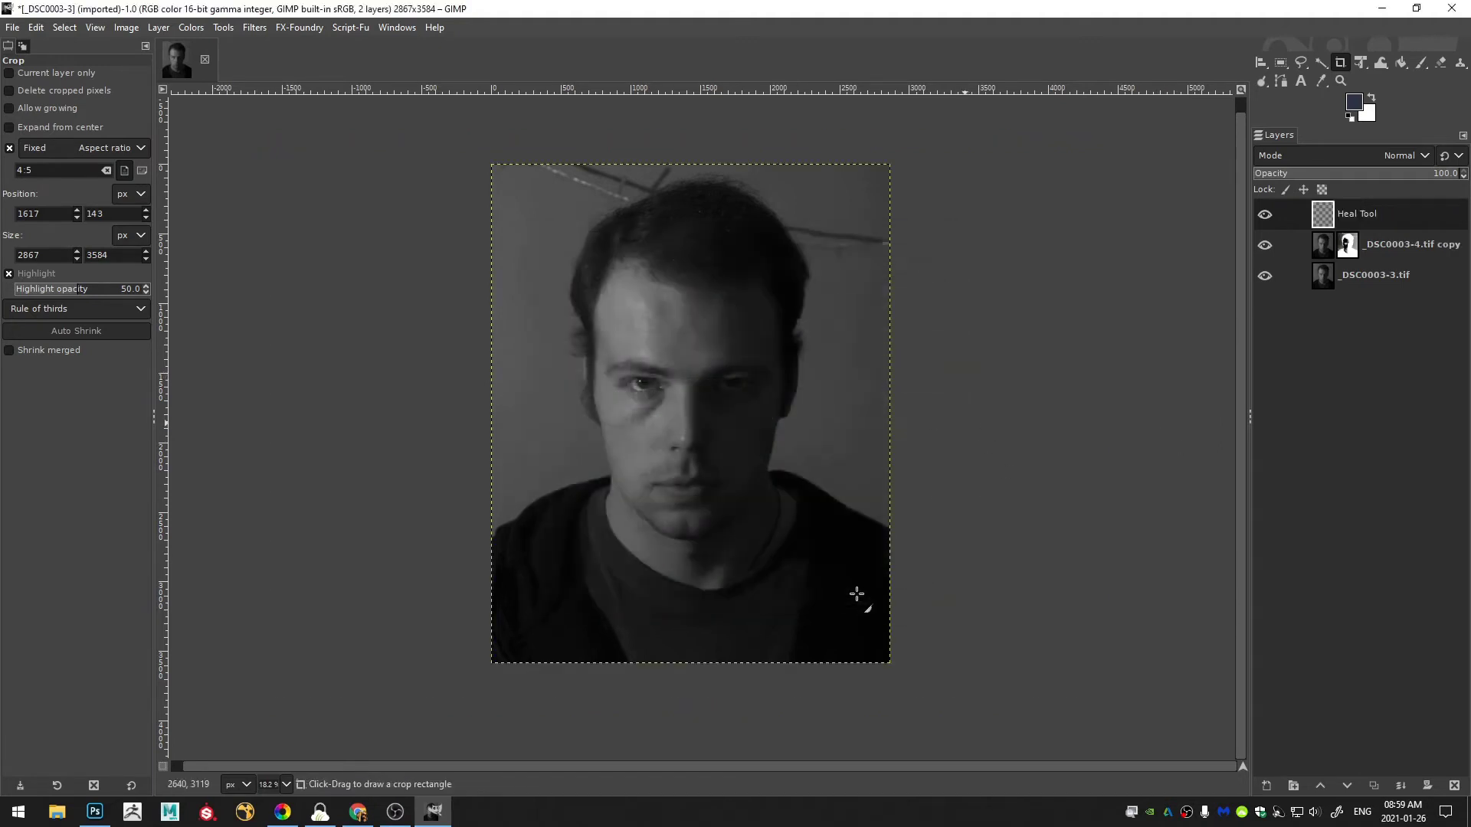
# - Fill the Heal Tool layer with solid black and set its opacity to 61.0
pyautogui.click(1349, 121)
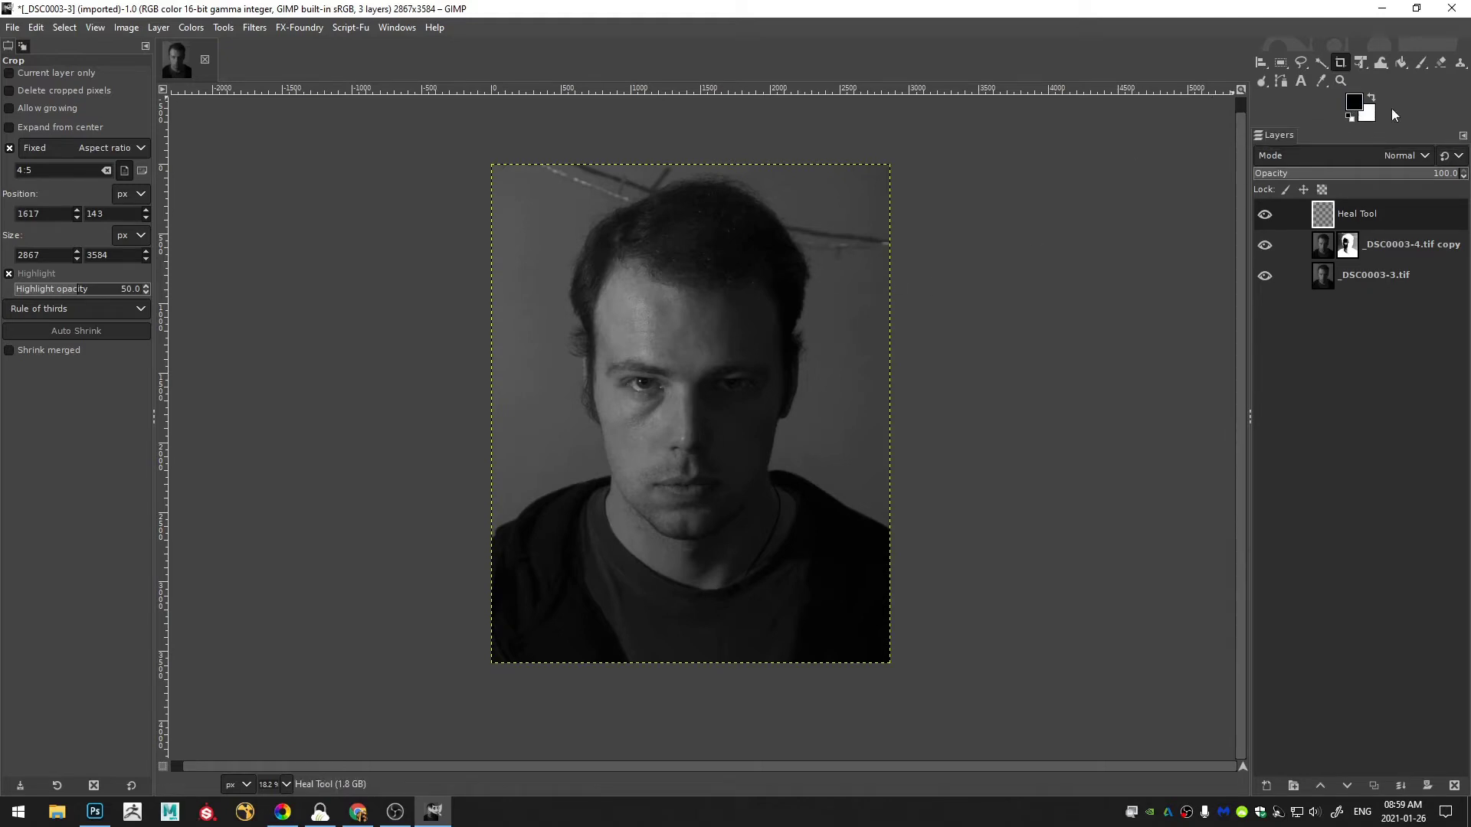
pyautogui.hotkey('shift', 'b')
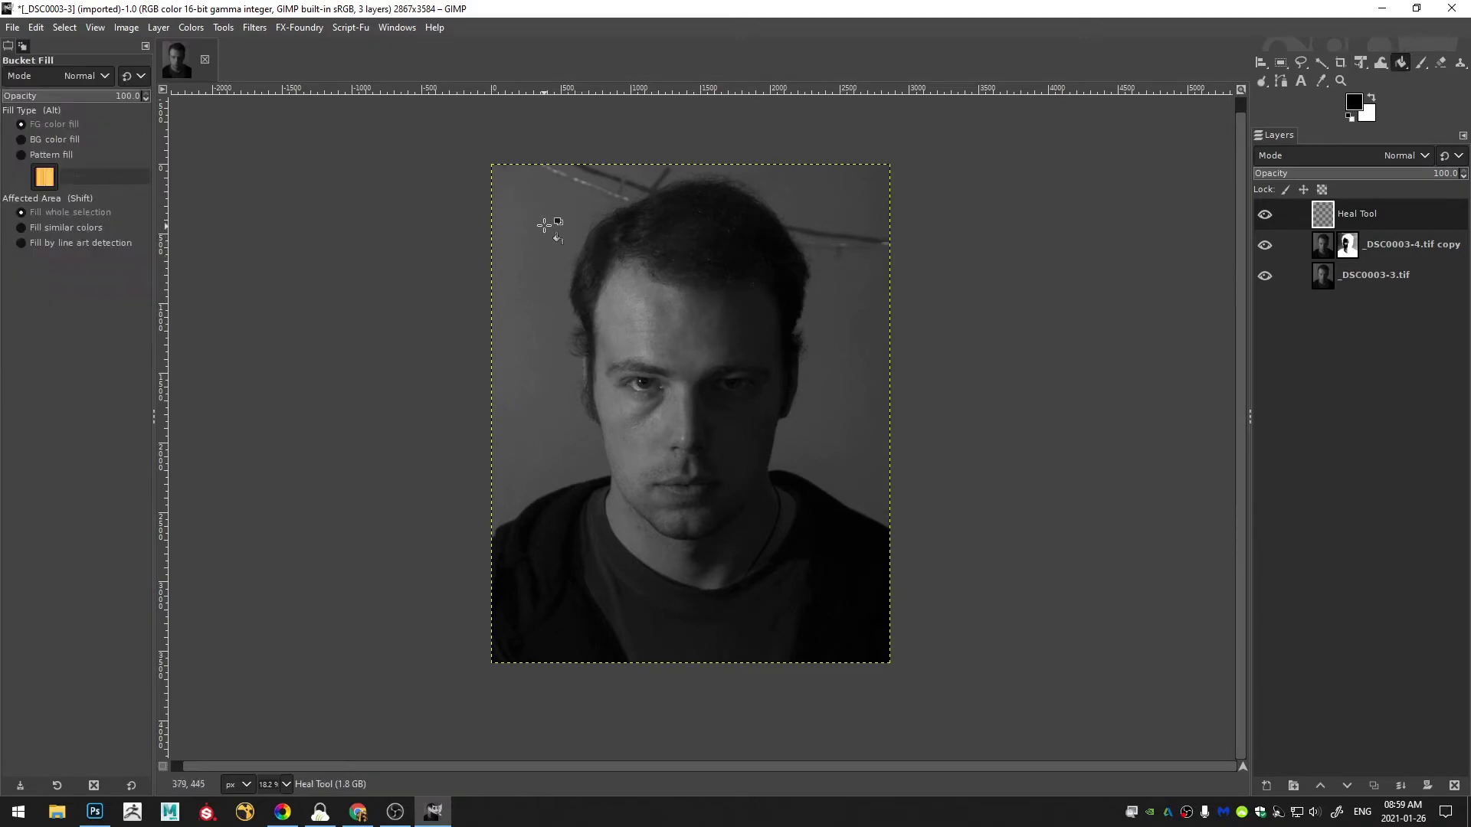
pyautogui.click(823, 219)
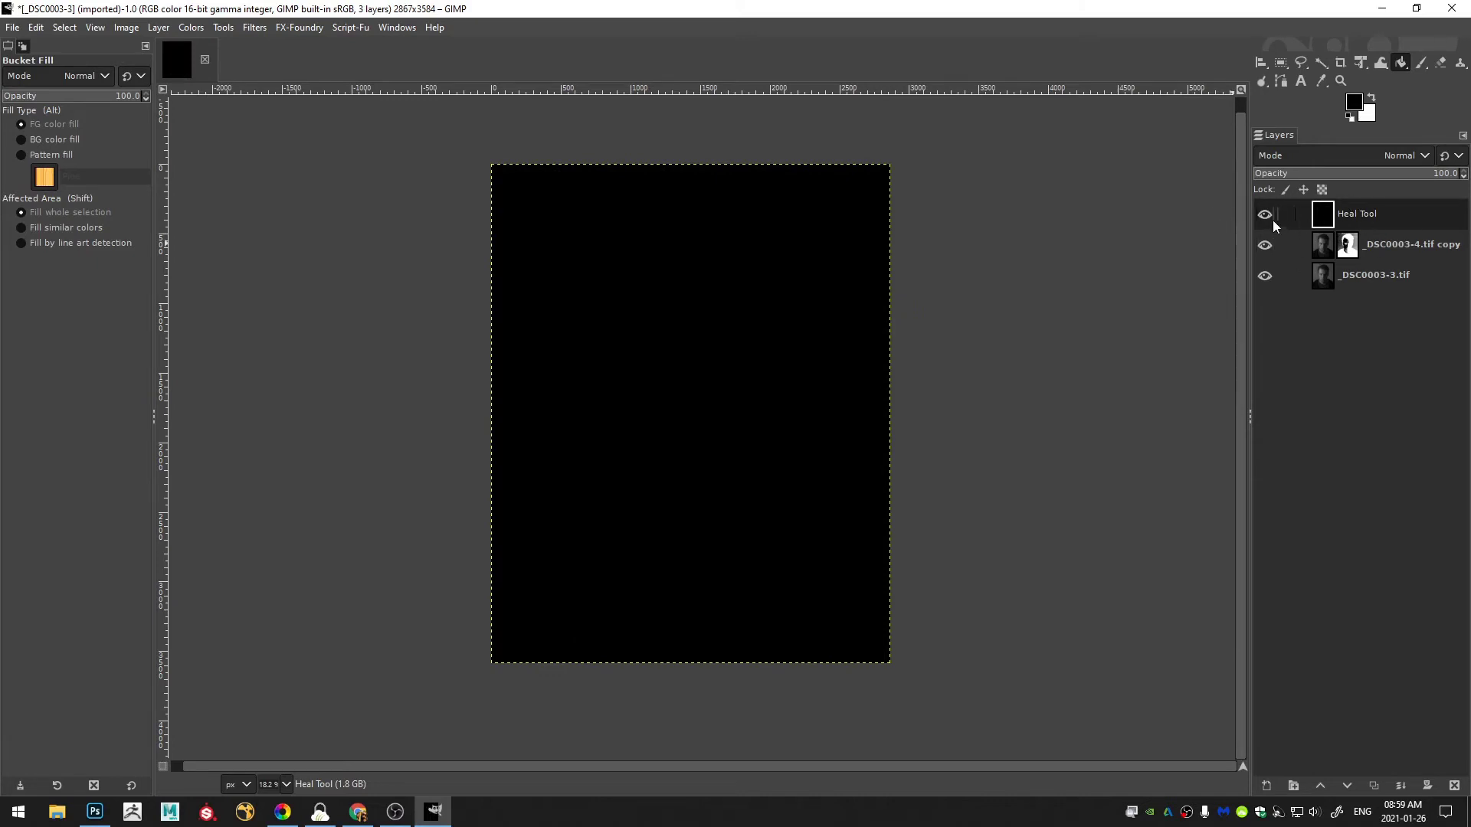
pyautogui.moveTo(1441, 178); pyautogui.dragTo(1379, 184)
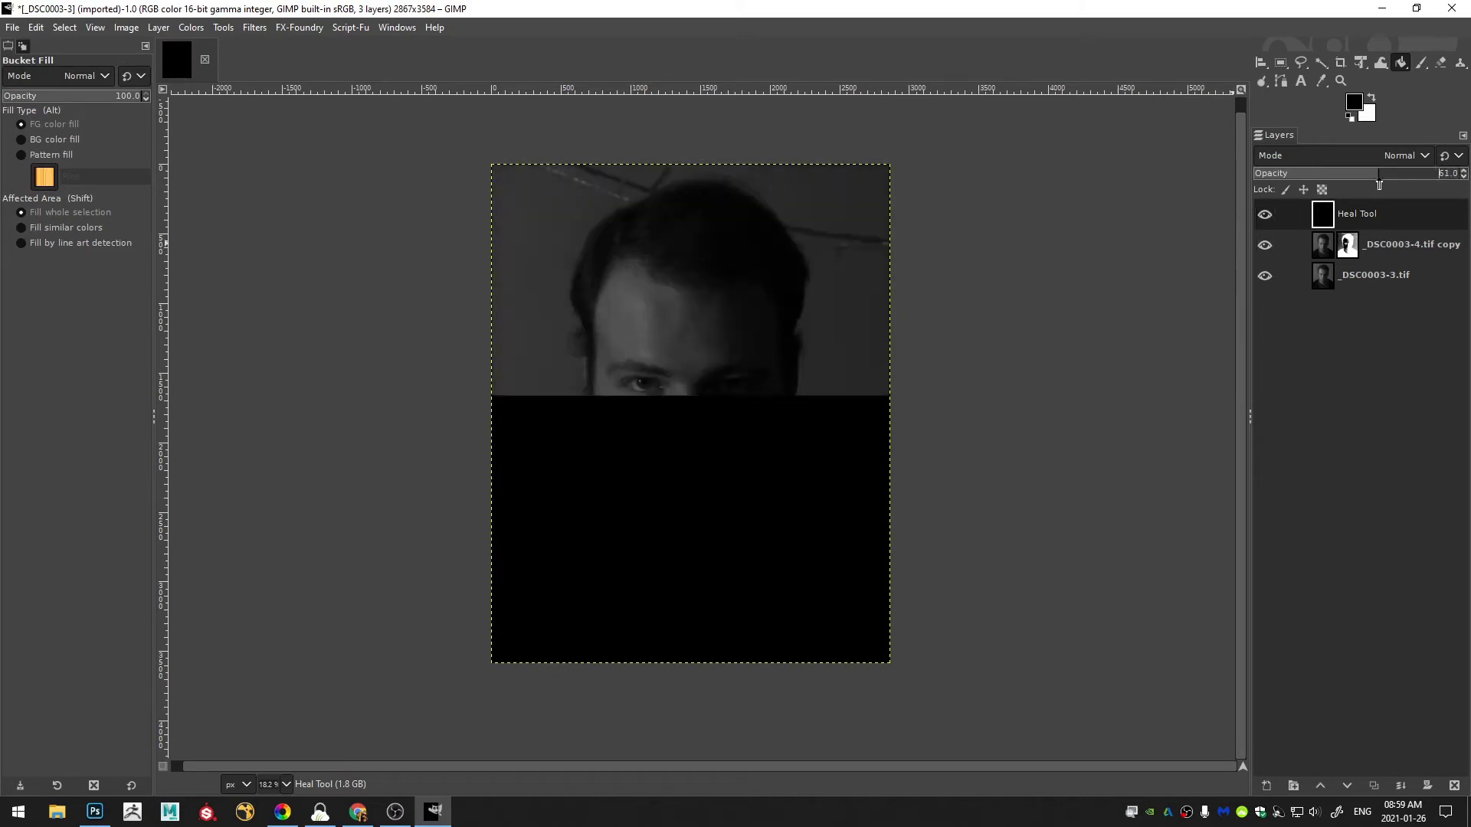
# - Add a white, fully opaque mask to the Heal Tool layer
pyautogui.click(1380, 213)
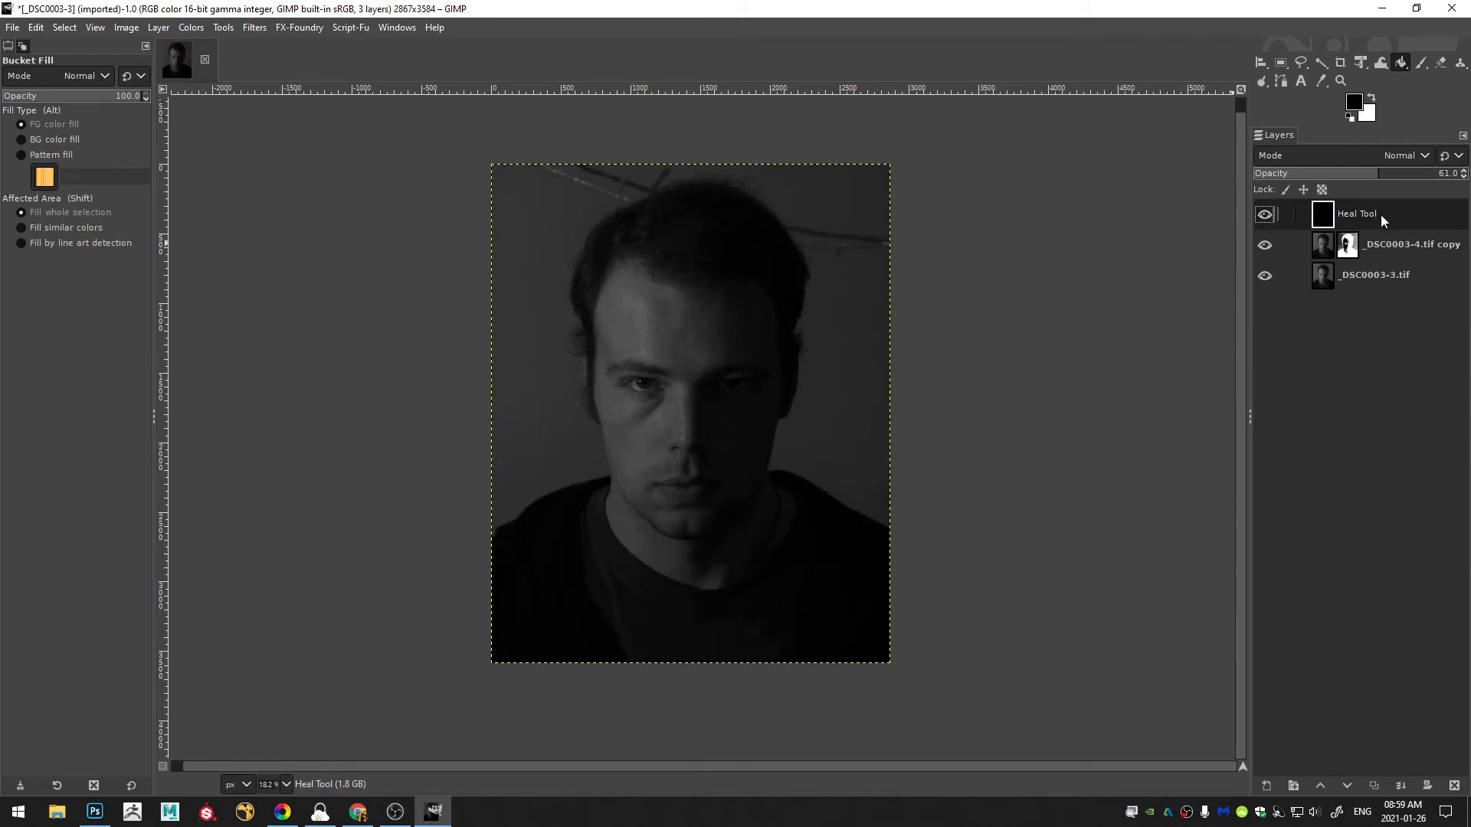
pyautogui.click(1427, 785)
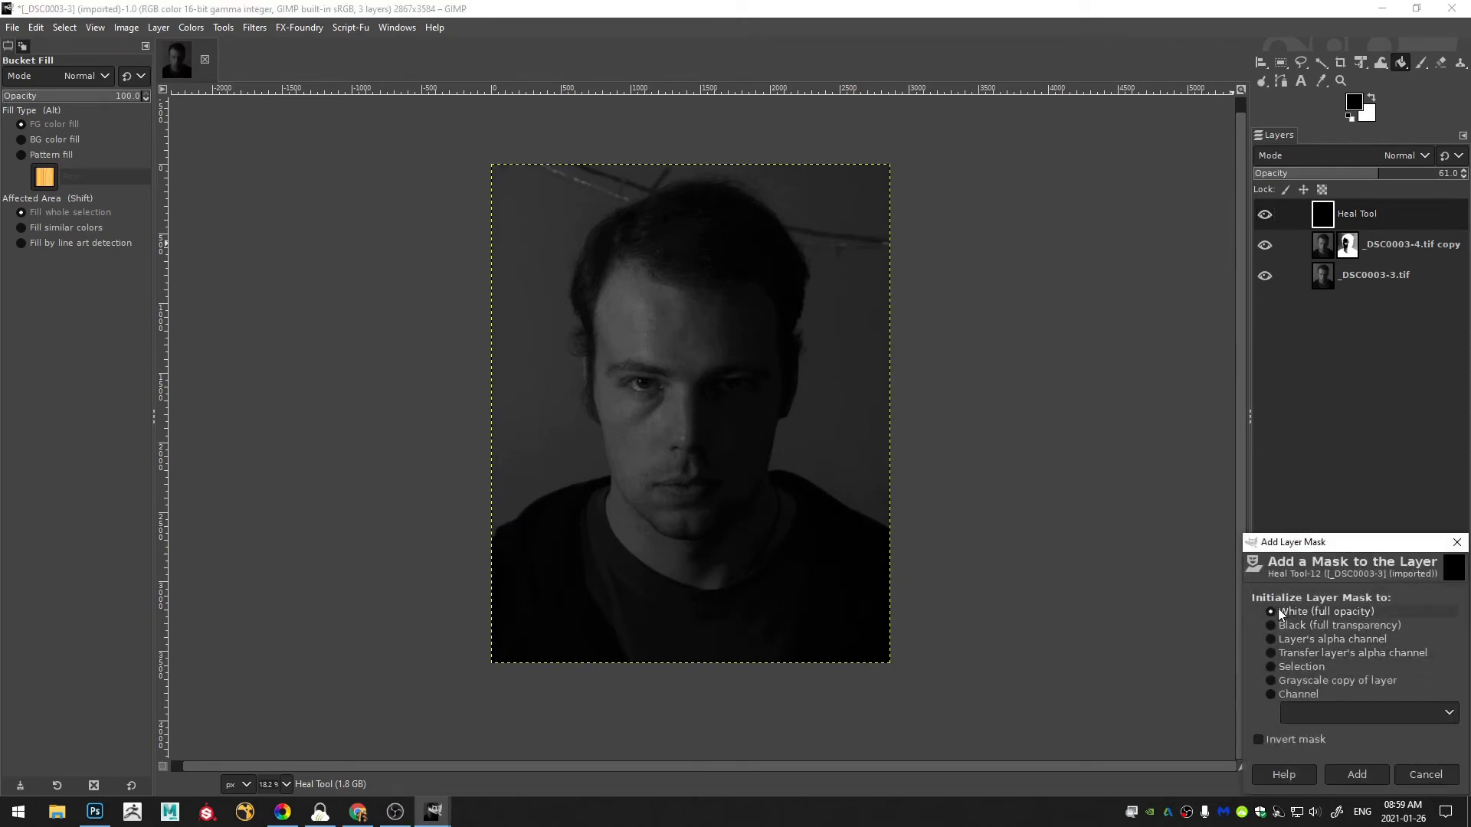
pyautogui.click(1357, 775)
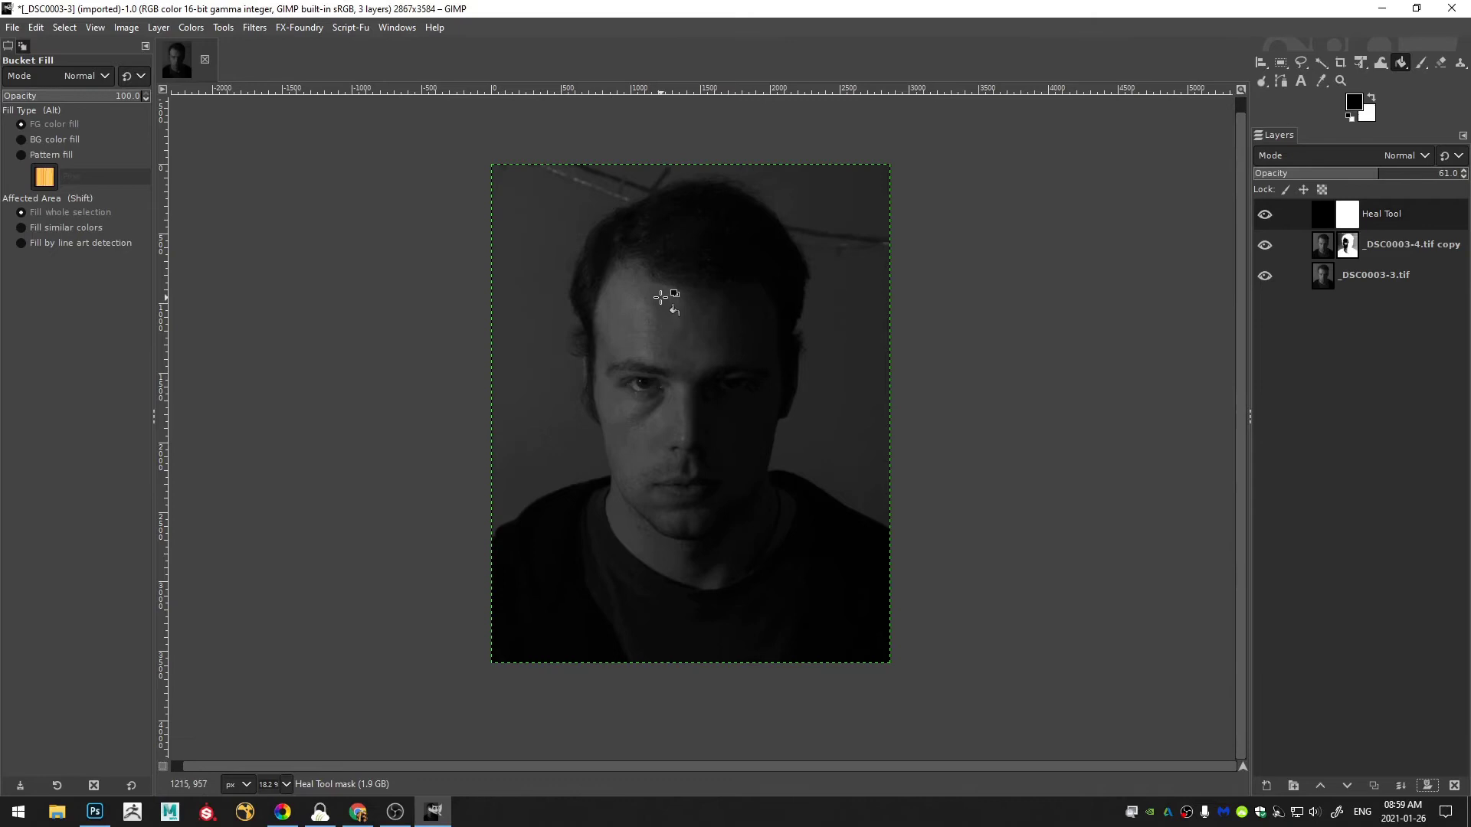
# - With a size-389, force-100 brush, paint black around the hair, head and shoulders, then view the mask
pyautogui.press('b')
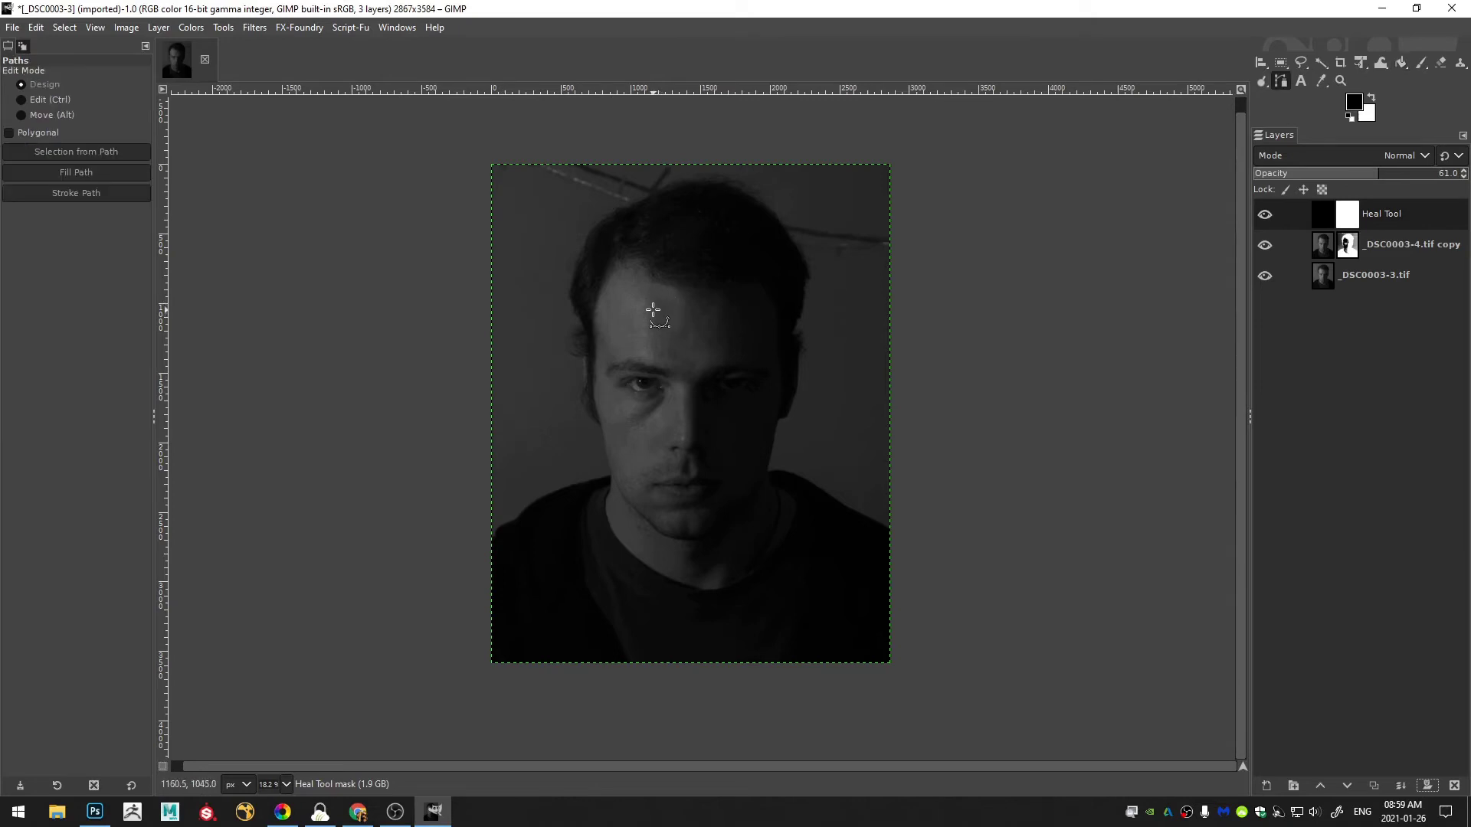
pyautogui.press('p')
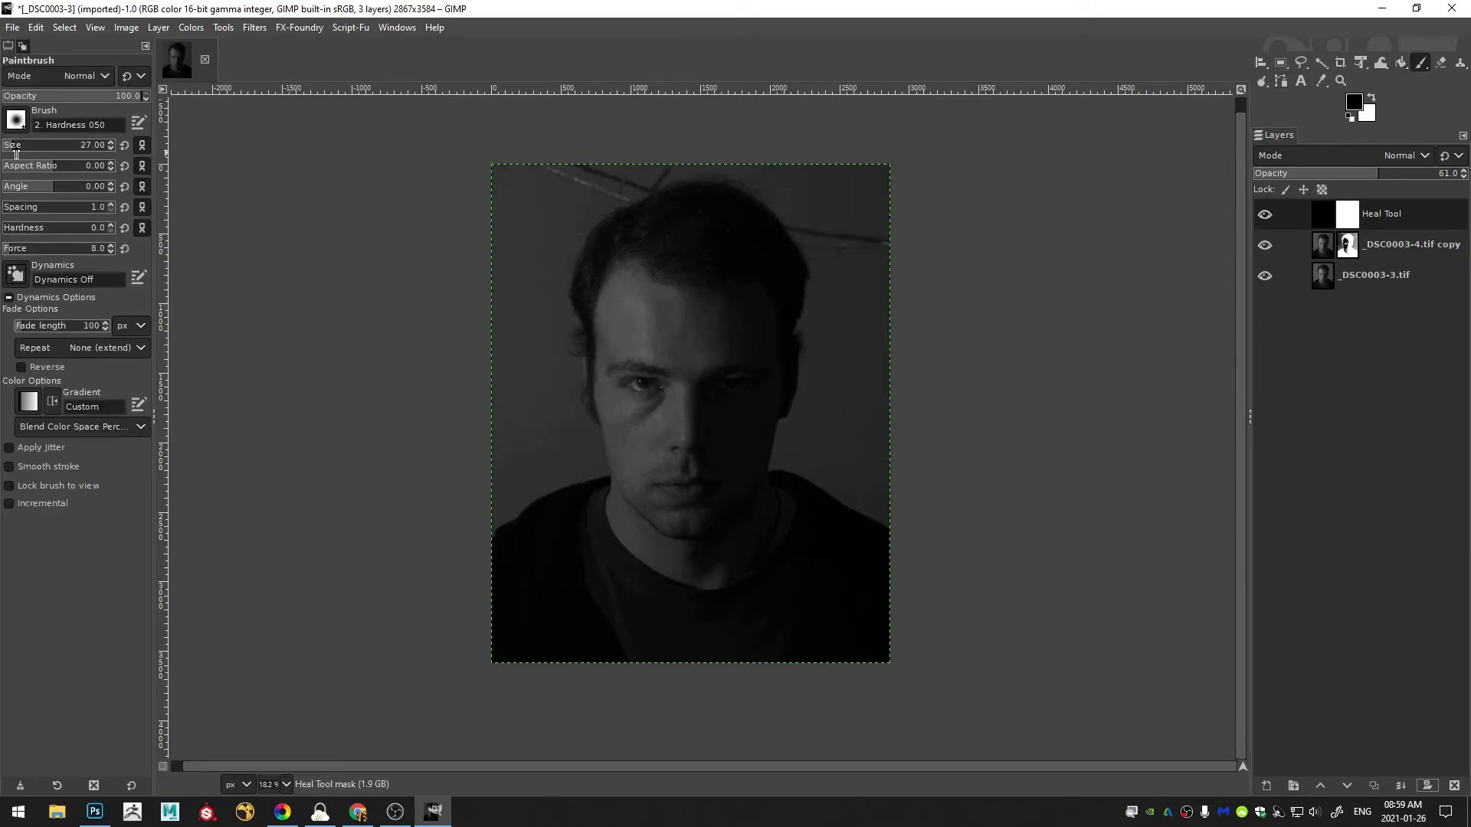
pyautogui.moveTo(16, 154); pyautogui.dragTo(18, 154)
pyautogui.moveTo(81, 256); pyautogui.dragTo(233, 255)
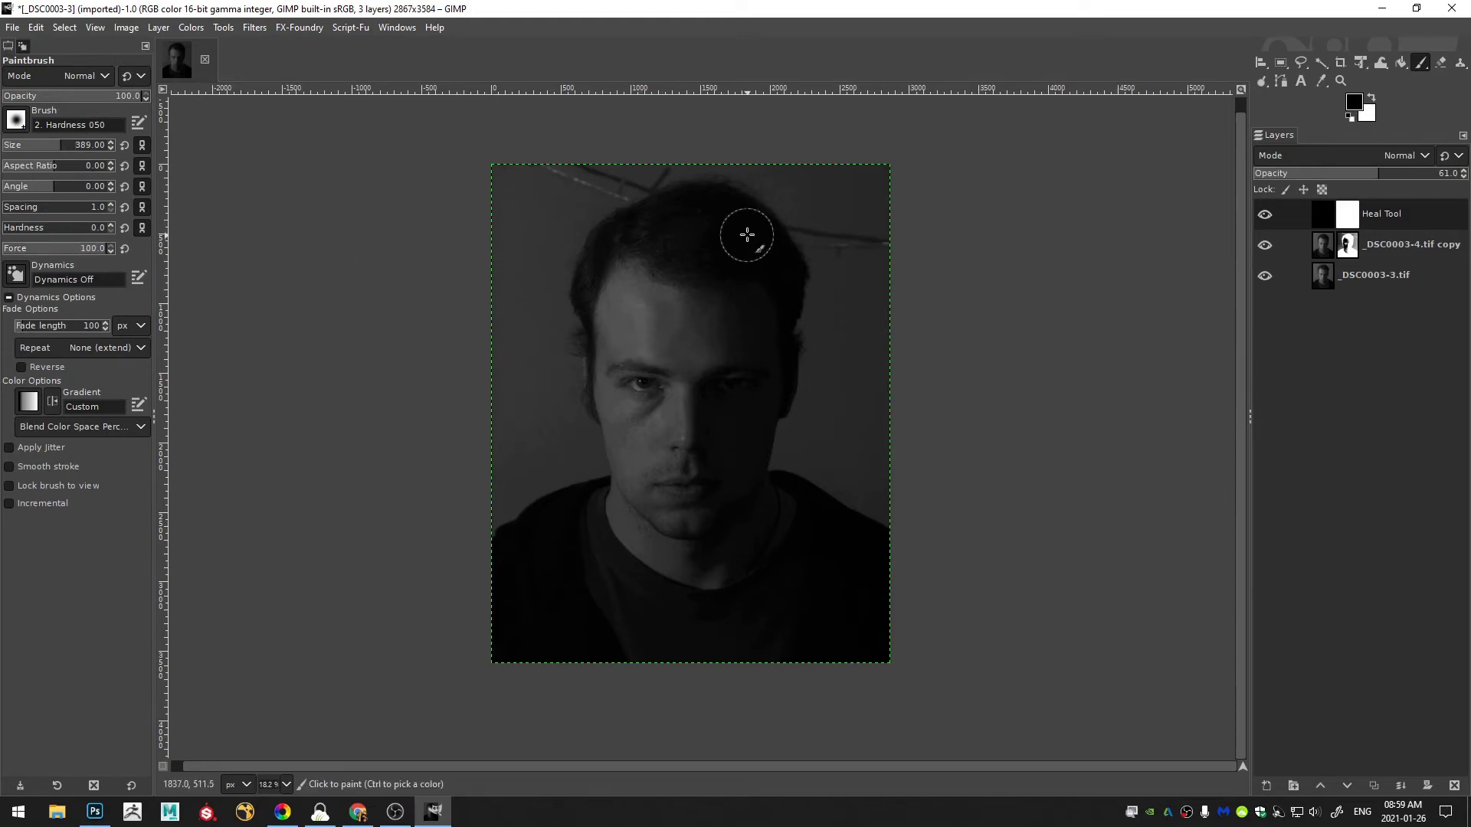
pyautogui.moveTo(719, 216)
pyautogui.mouseDown()
pyautogui.moveTo(664, 233)
pyautogui.moveTo(655, 326)
pyautogui.moveTo(643, 230)
pyautogui.moveTo(612, 249)
pyautogui.moveTo(600, 305)
pyautogui.moveTo(623, 402)
pyautogui.moveTo(625, 519)
pyautogui.mouseUp()
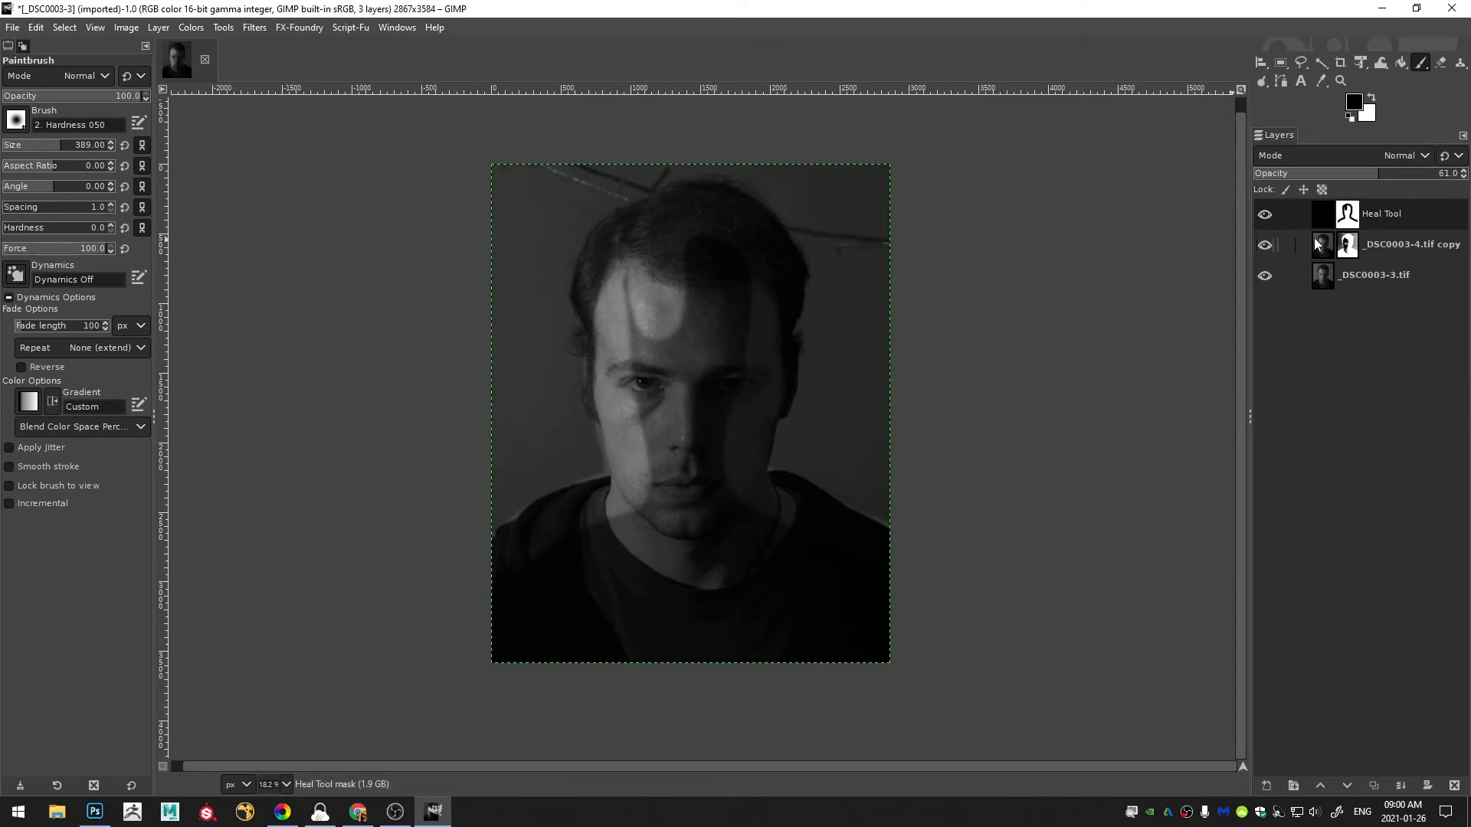
pyautogui.keyDown('alt'); pyautogui.click(1347, 216); pyautogui.keyUp('alt')
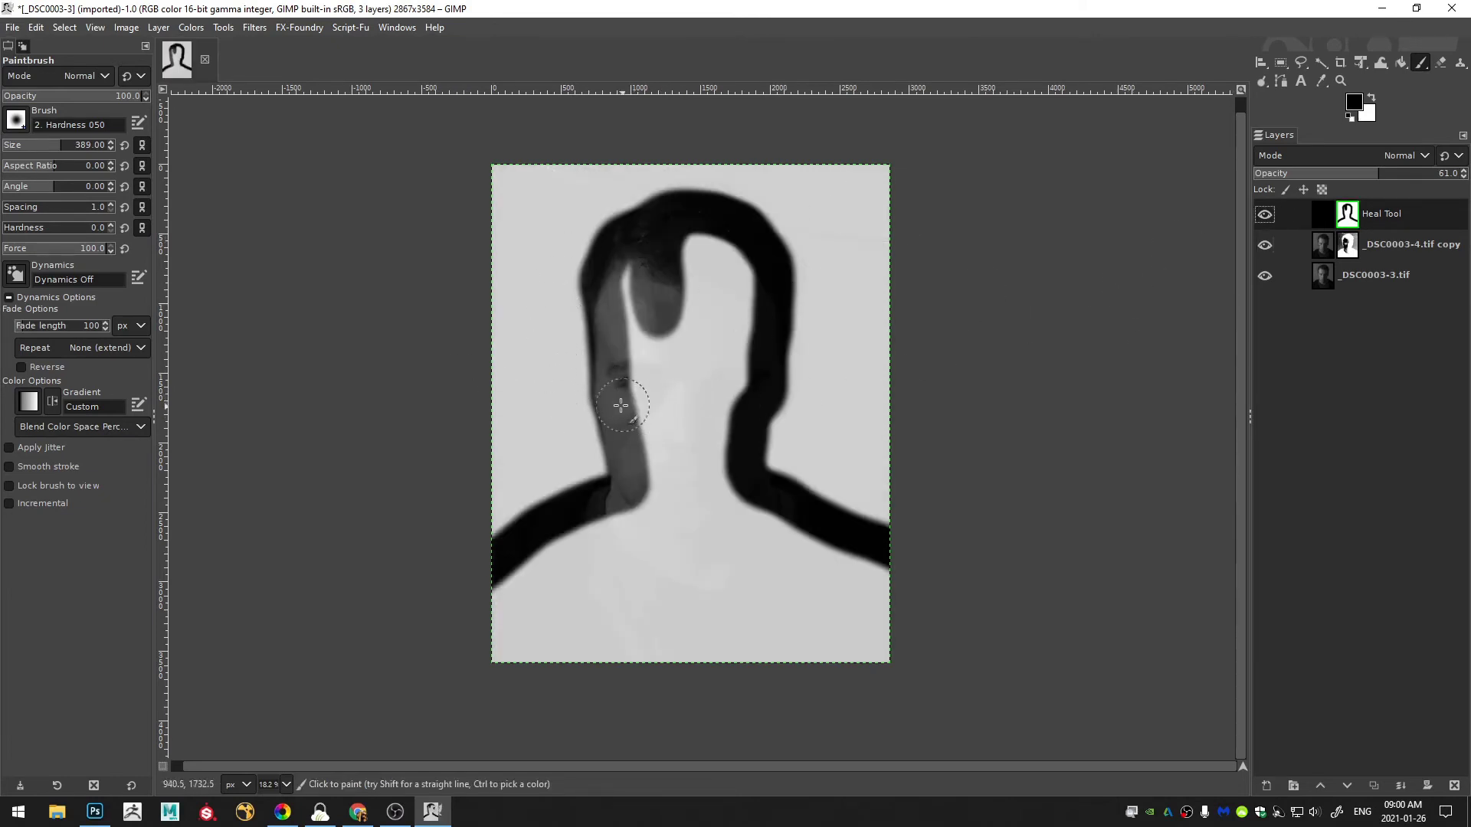
# - Make an unfeathered free selection inside the painted head-and-shoulders outline
pyautogui.press('f')
pyautogui.click(38, 112)
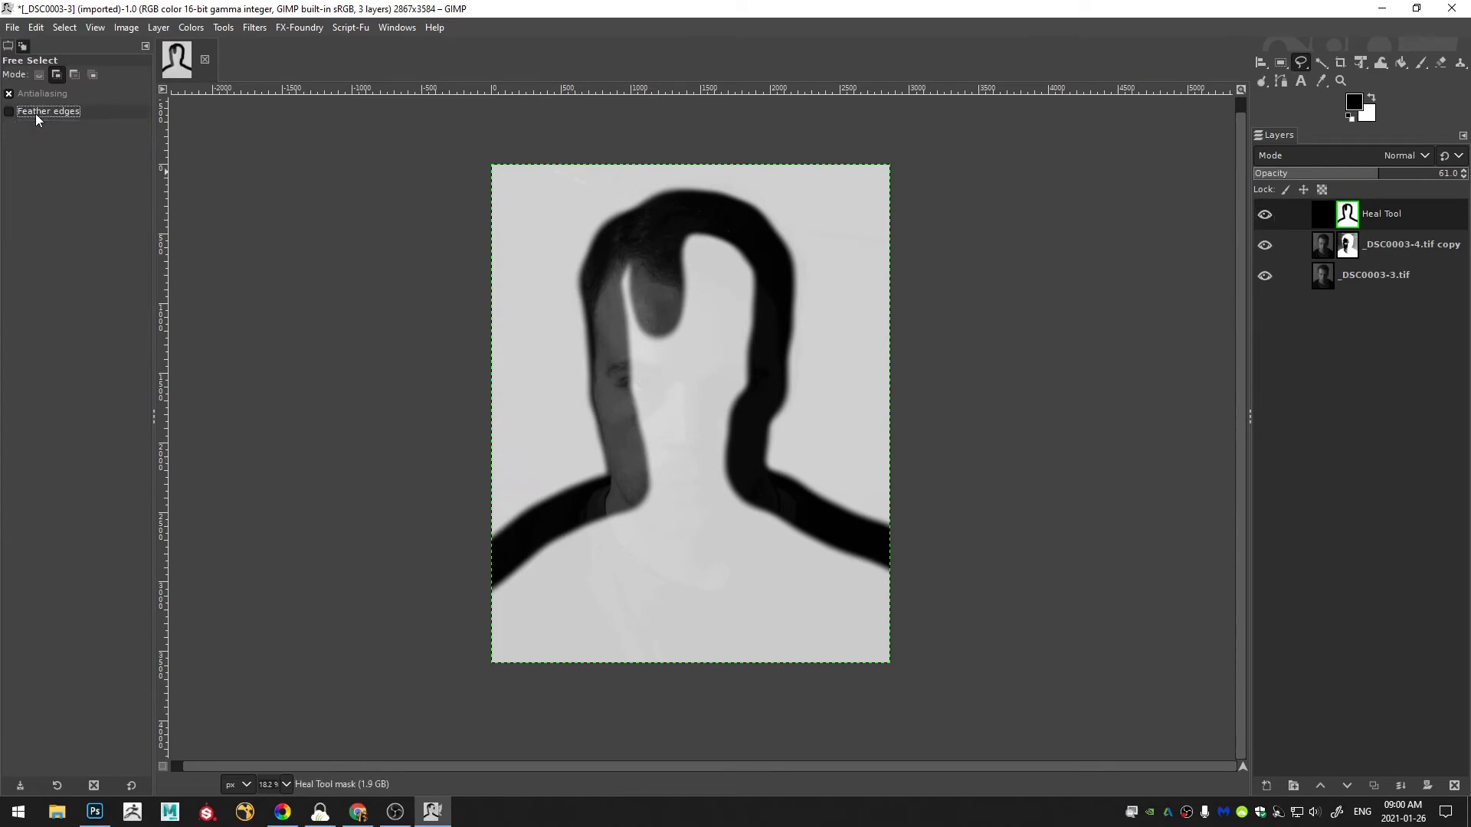
pyautogui.click(427, 615)
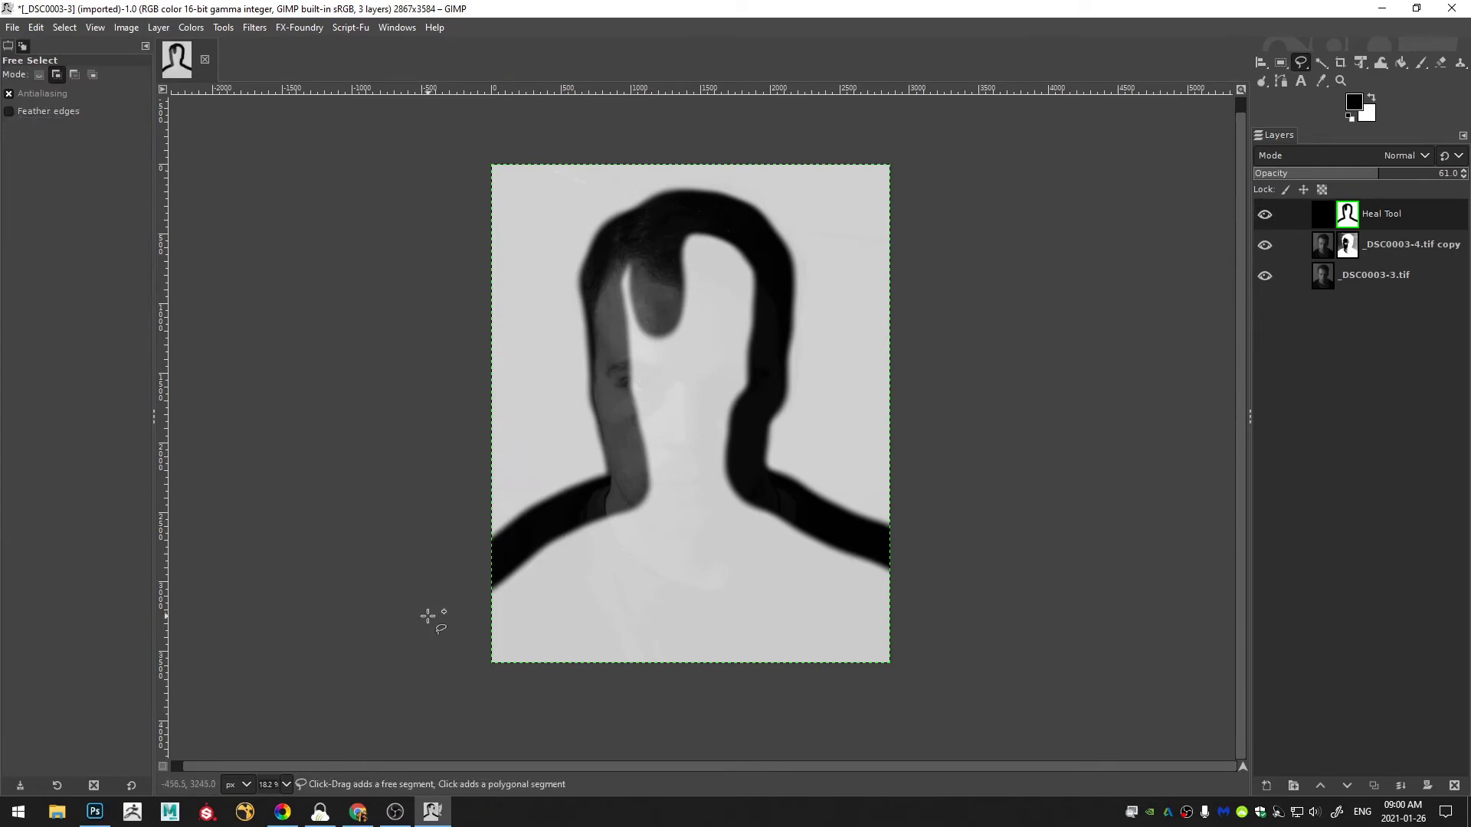
pyautogui.moveTo(523, 542)
pyautogui.mouseDown()
pyautogui.moveTo(625, 481)
pyautogui.moveTo(607, 371)
pyautogui.moveTo(630, 227)
pyautogui.moveTo(739, 228)
pyautogui.moveTo(772, 386)
pyautogui.moveTo(759, 474)
pyautogui.moveTo(917, 569)
pyautogui.moveTo(965, 632)
pyautogui.moveTo(896, 713)
pyautogui.moveTo(657, 731)
pyautogui.moveTo(434, 705)
pyautogui.mouseUp()
pyautogui.press('Return')
# - Bucket-fill the silhouette black, deselect, fit the image in the window and return to the normal view
pyautogui.hotkey('shift', 'b')
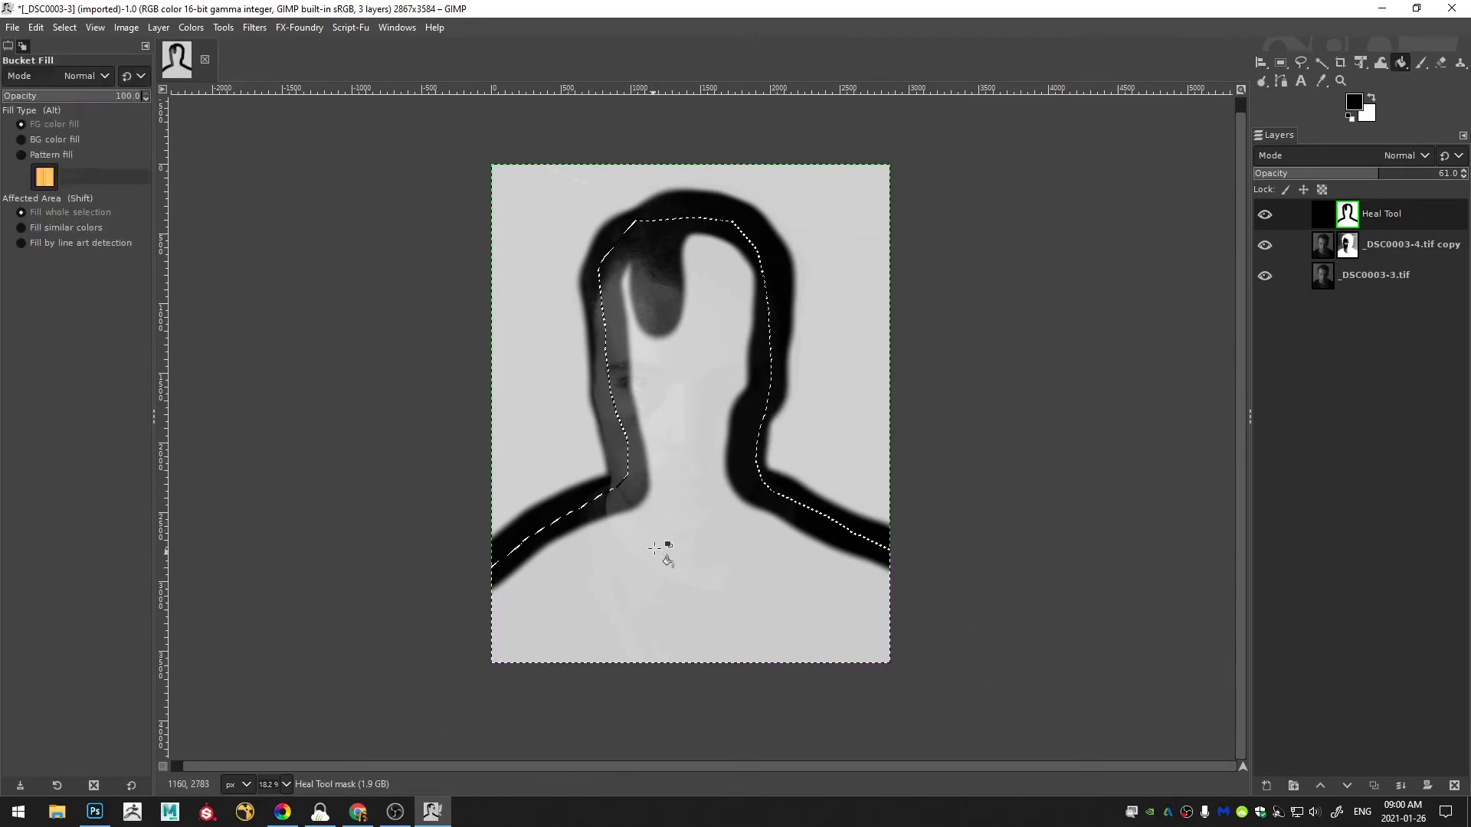
pyautogui.click(736, 438)
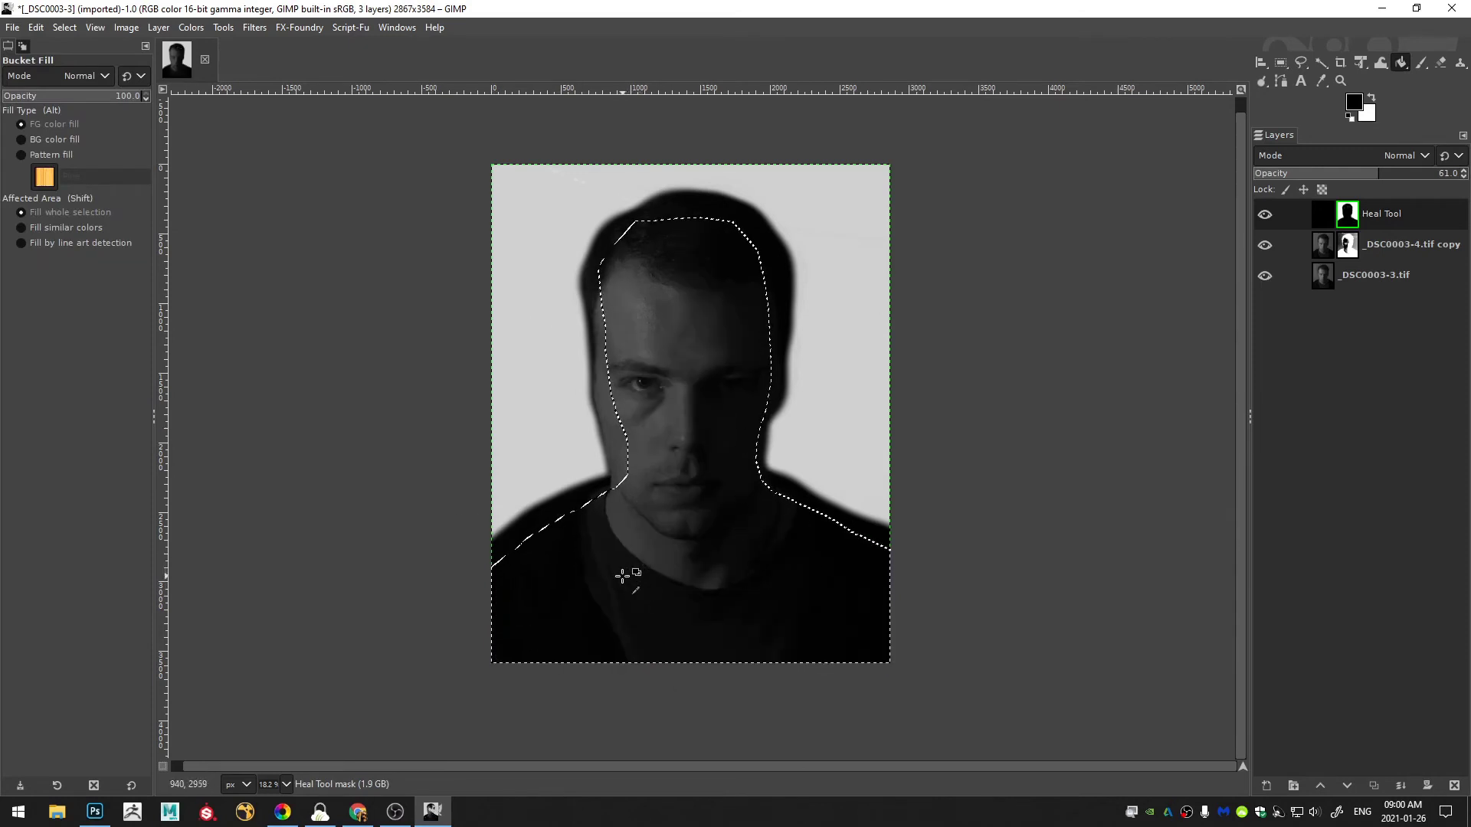
pyautogui.hotkey('ctrl', 'shift', 'a')
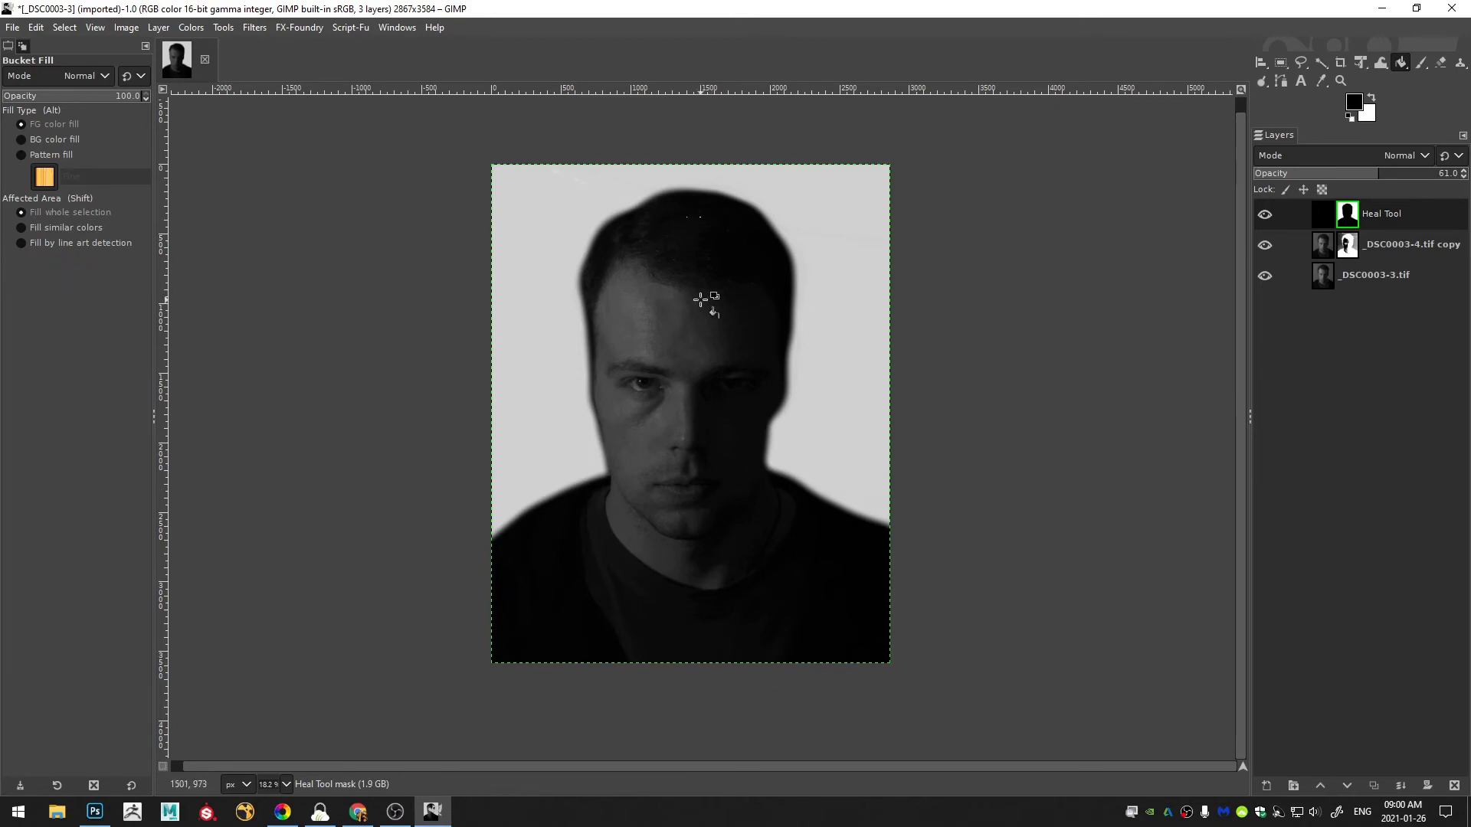
pyautogui.hotkey('shift', 'ctrl', 'j')
pyautogui.keyDown('ctrl'); pyautogui.click(1348, 215); pyautogui.keyUp('ctrl')
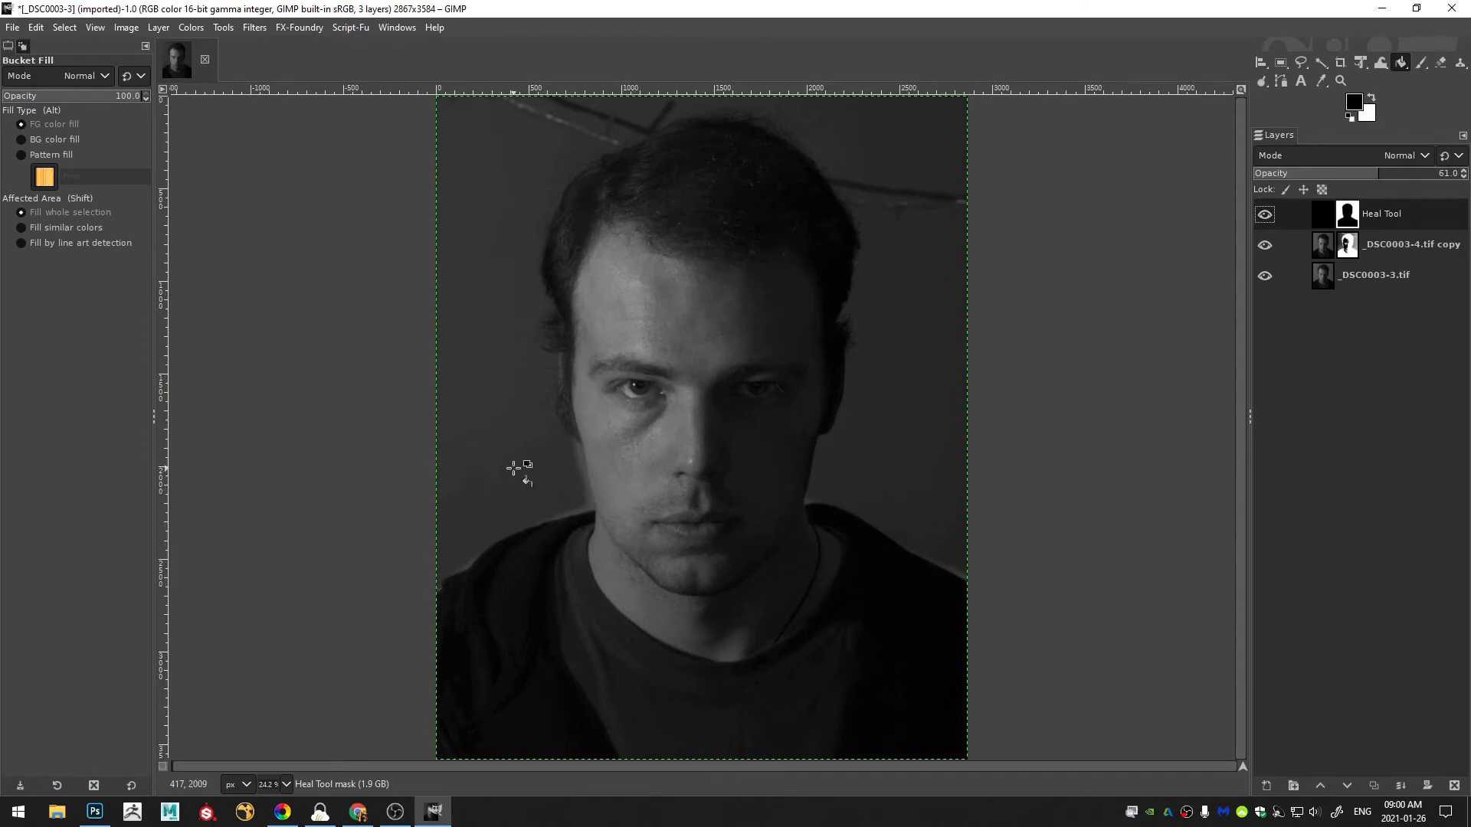
# - Select the background left of the jaw with 3.0 feathering, paint over the halo, then deselect
pyautogui.scroll(3, 613, 493)
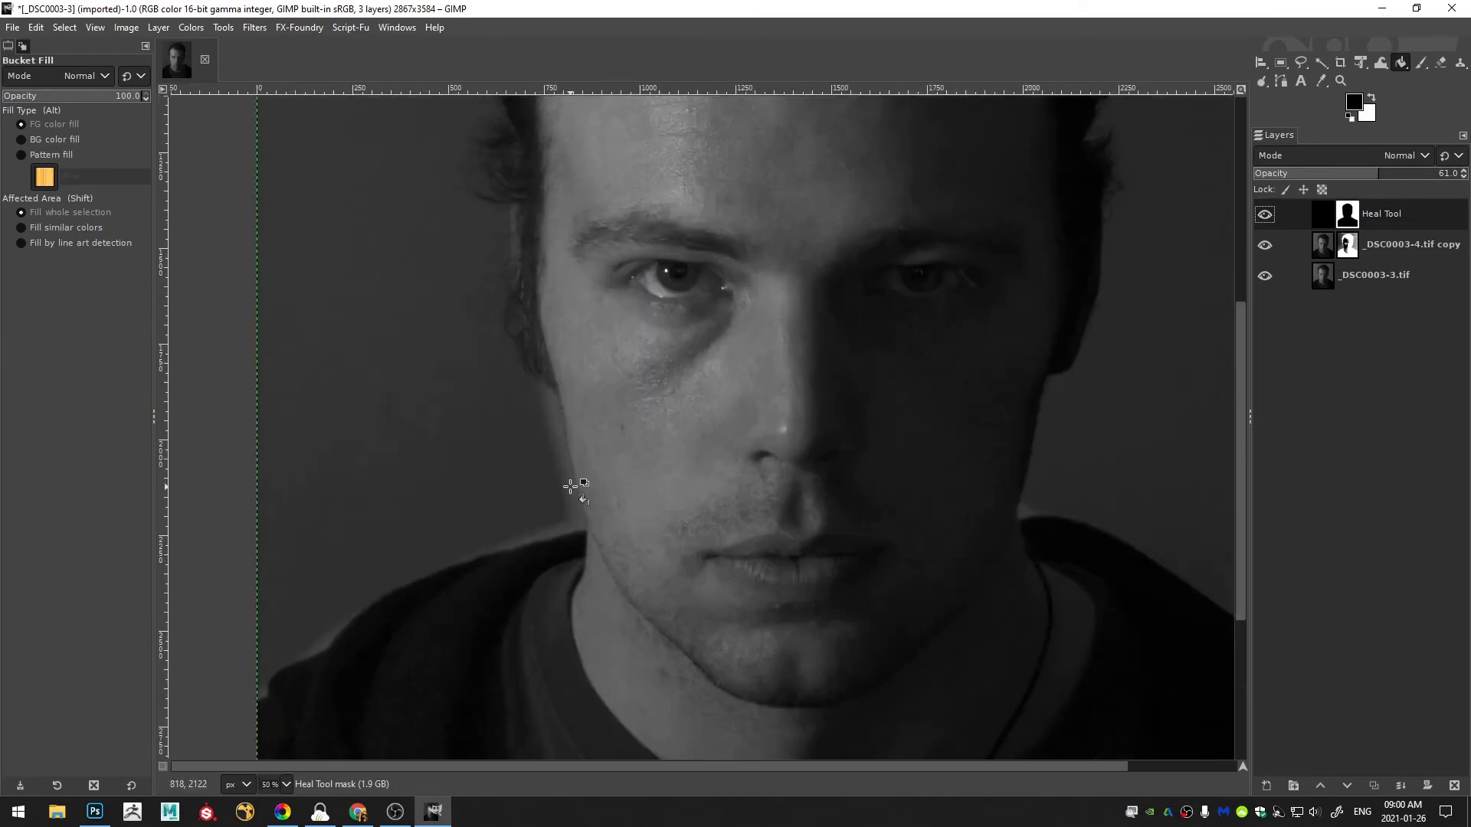
pyautogui.scroll(1, 574, 487)
pyautogui.press('f')
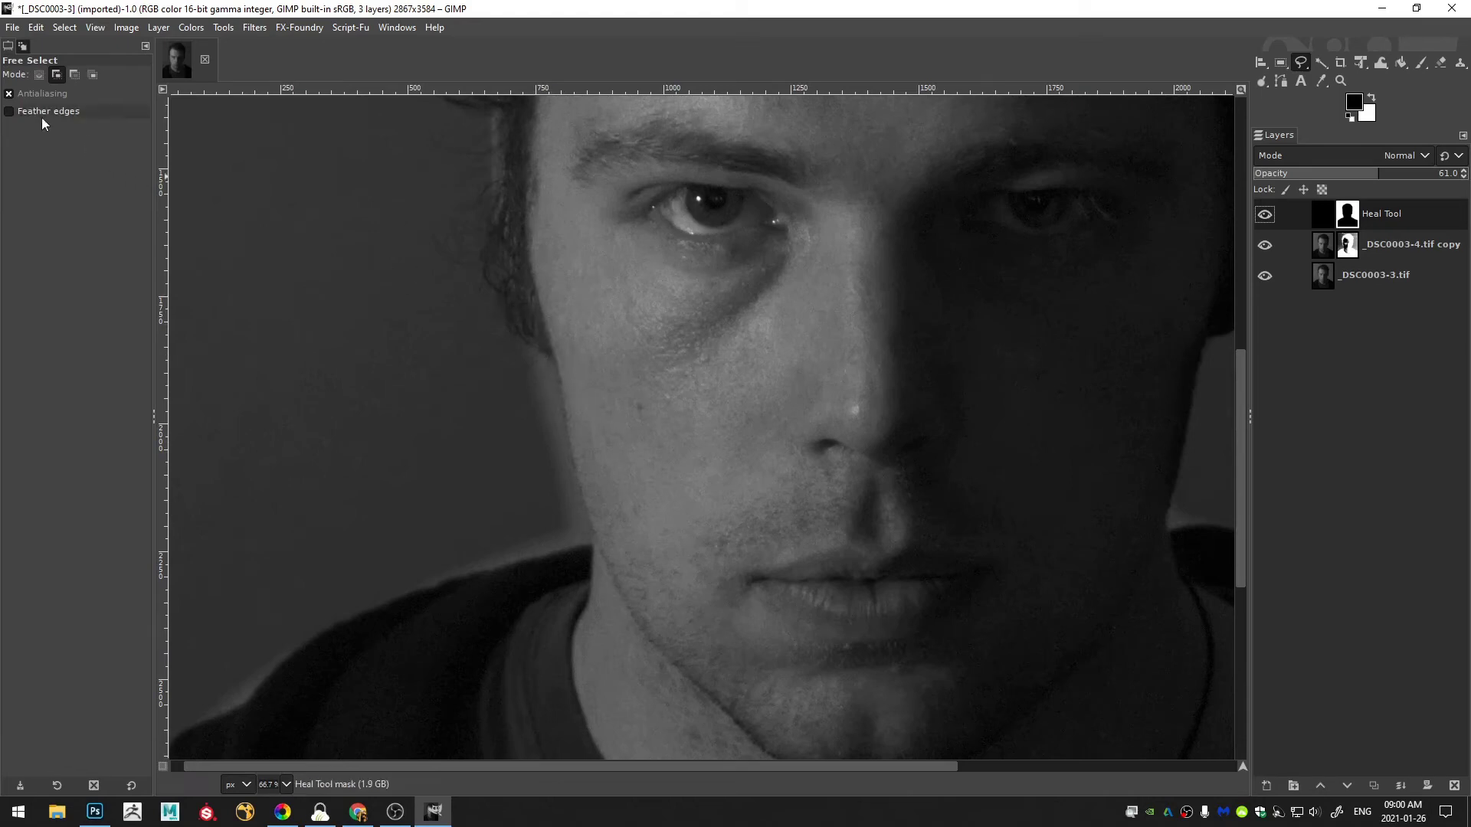
pyautogui.click(9, 114)
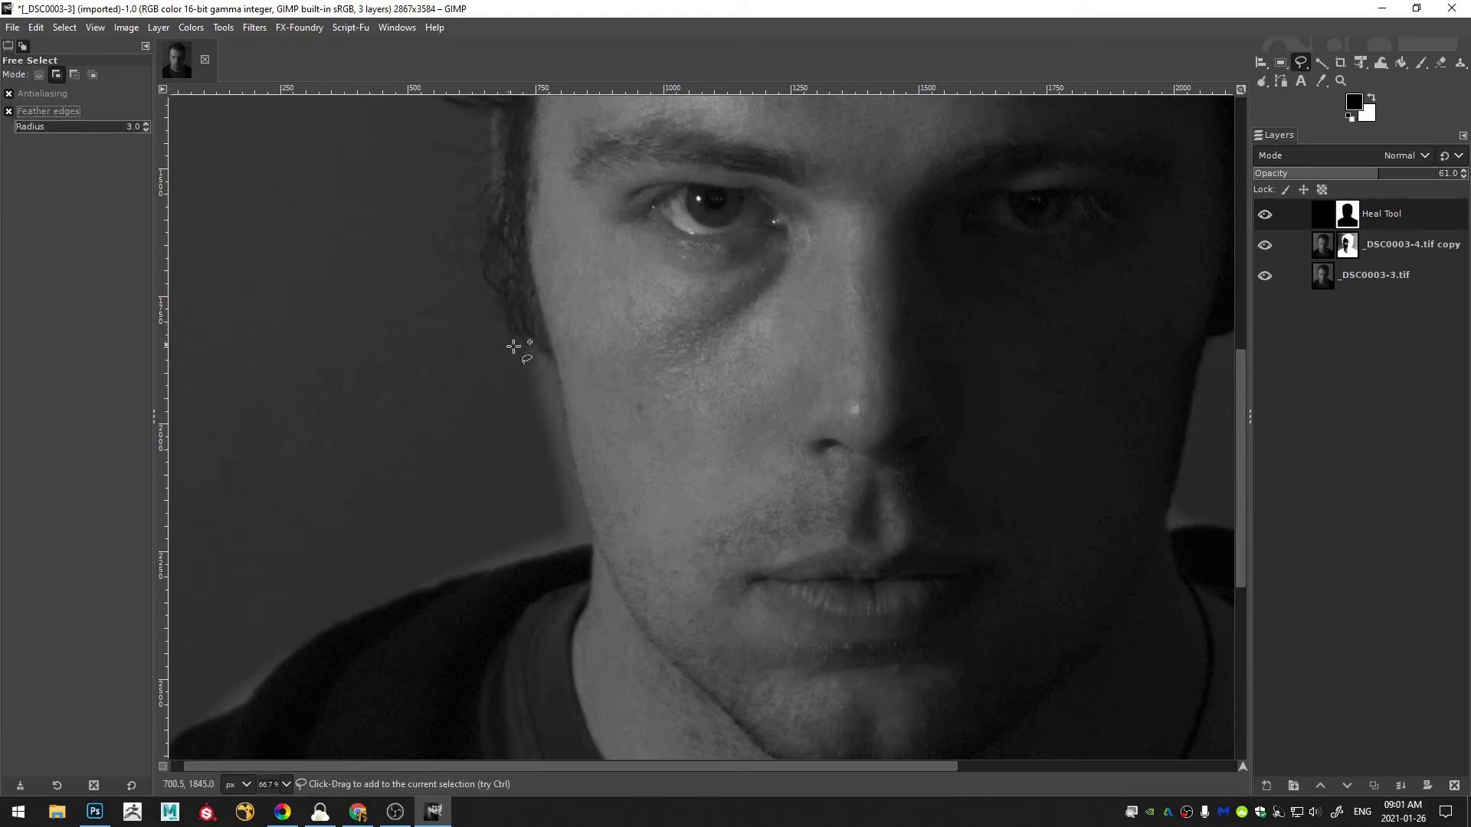
pyautogui.click(553, 355)
pyautogui.moveTo(837, 418)
pyautogui.mouseDown()
pyautogui.moveTo(492, 581)
pyautogui.moveTo(722, 151)
pyautogui.mouseUp()
pyautogui.press('Return')
pyautogui.press('p')
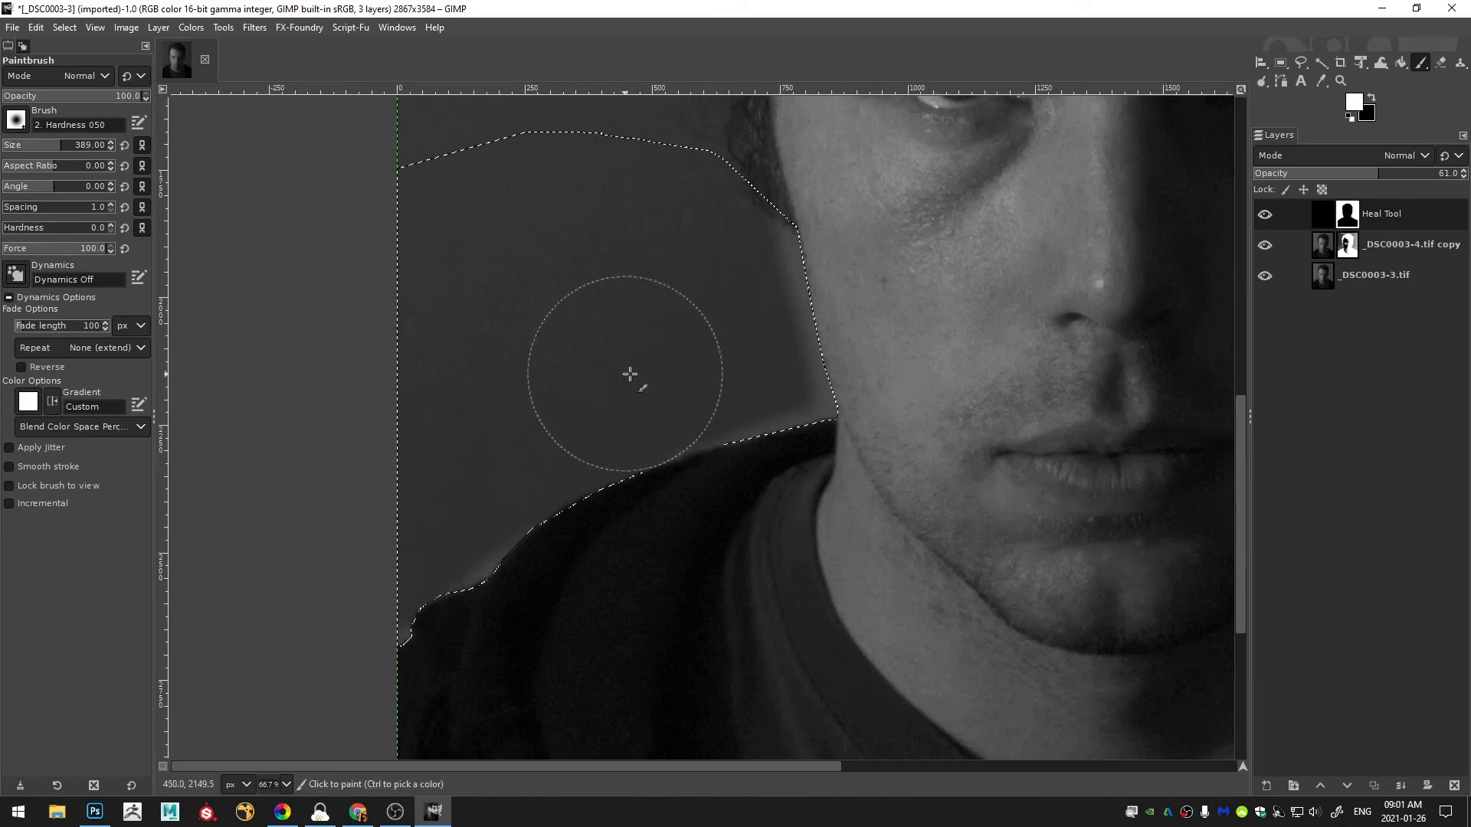
pyautogui.moveTo(781, 222)
pyautogui.mouseDown()
pyautogui.moveTo(800, 318)
pyautogui.moveTo(772, 390)
pyautogui.moveTo(711, 425)
pyautogui.mouseUp()
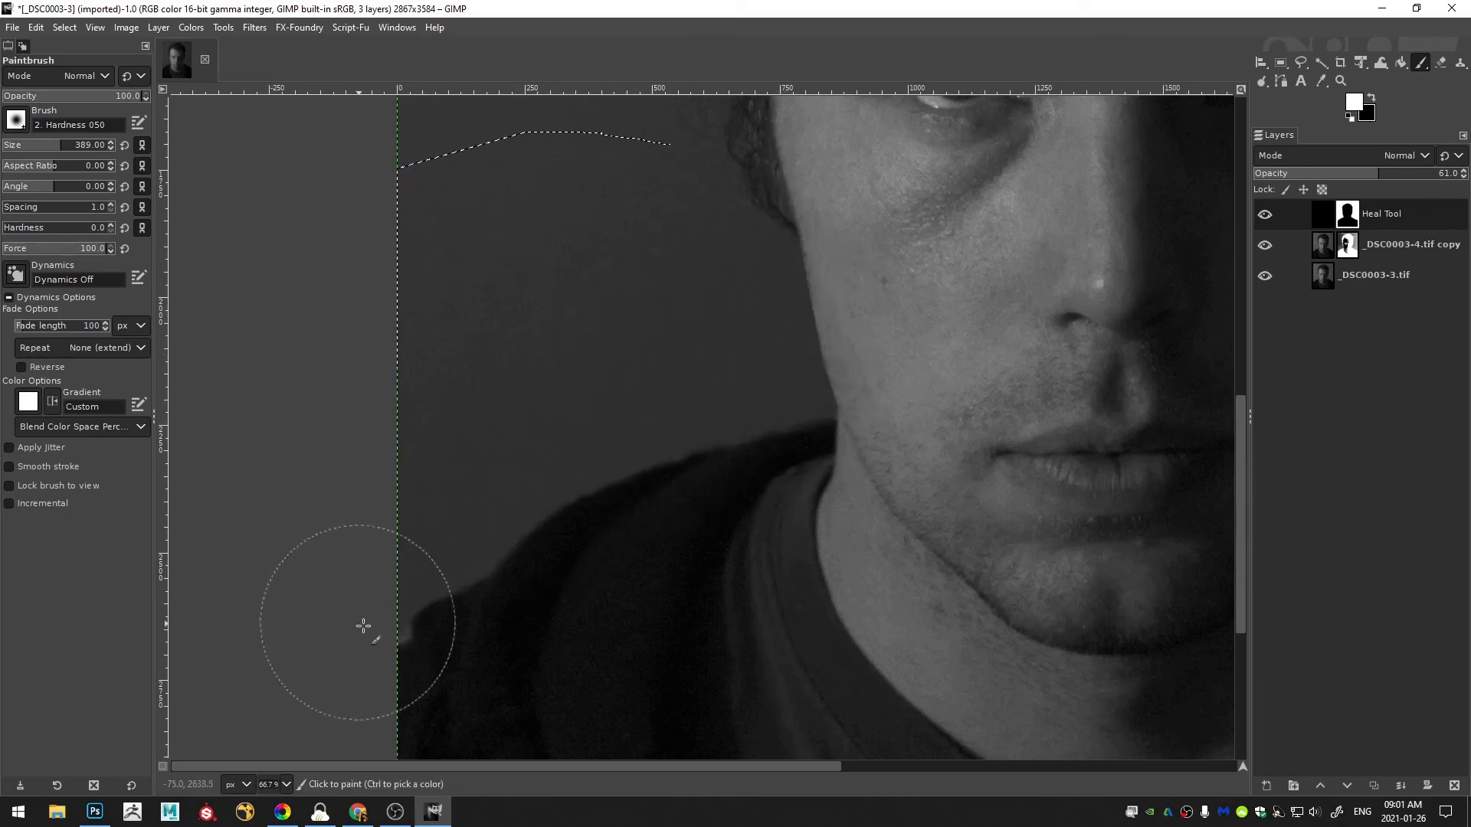
pyautogui.hotkey('ctrl', 'shift', 'a')
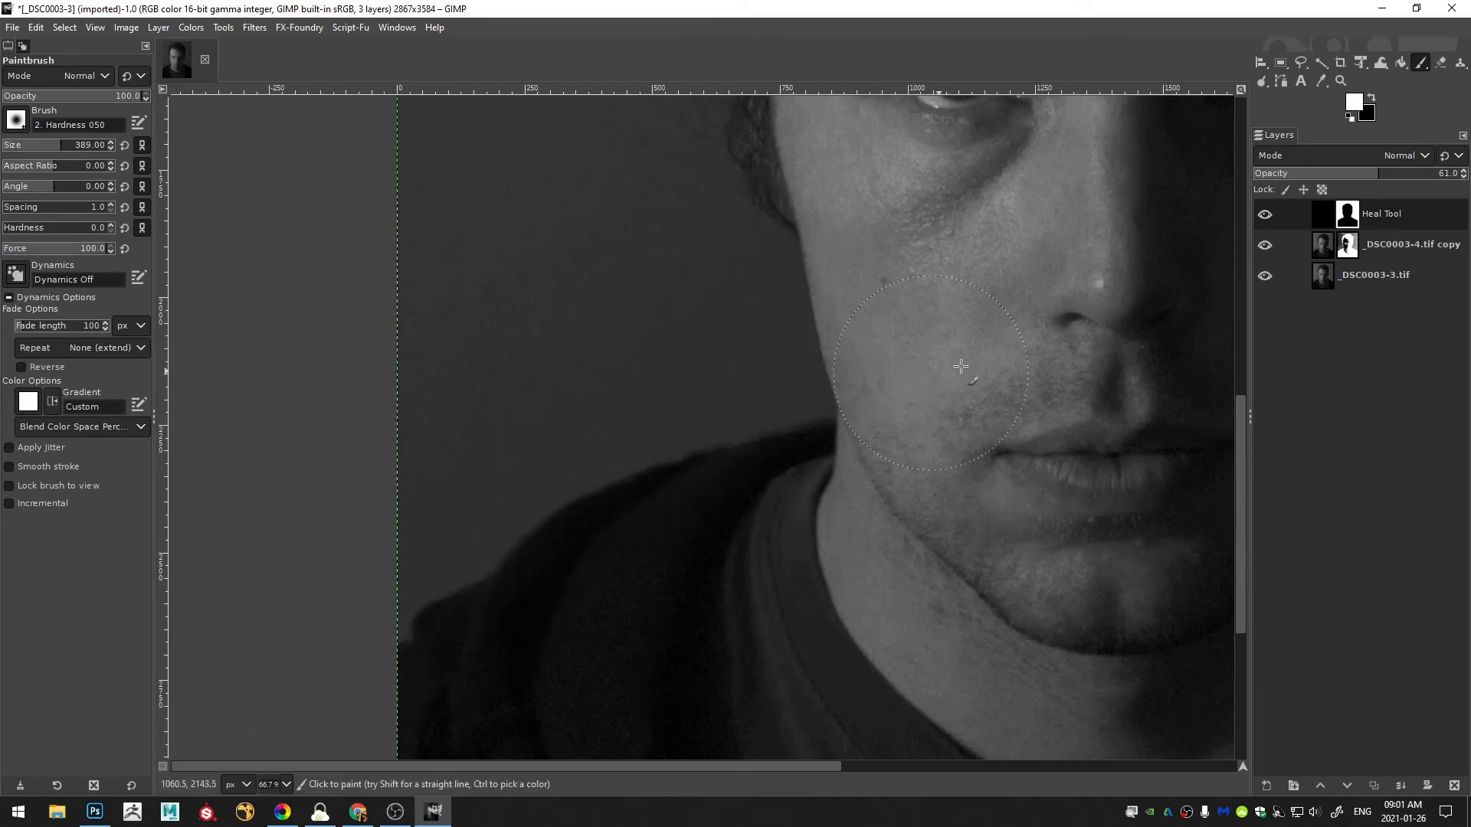
# - Select the background beside the right jaw and shoulder and paint over the halo along the jaw
pyautogui.hscroll(10, 510, 381)
pyautogui.scroll(2, 381, 439)
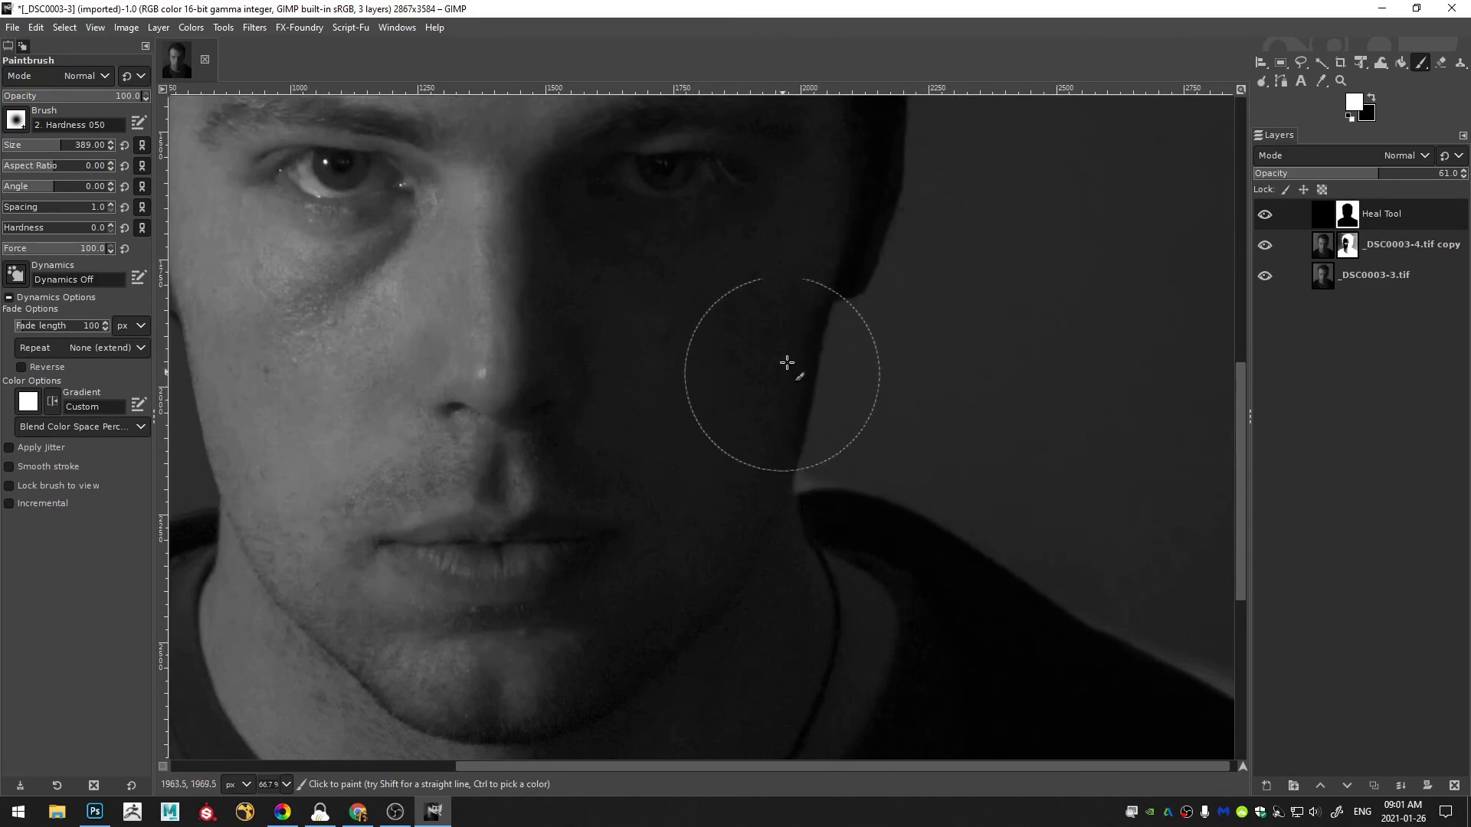
pyautogui.press('f')
pyautogui.moveTo(831, 297)
pyautogui.mouseDown()
pyautogui.moveTo(797, 470)
pyautogui.moveTo(728, 508)
pyautogui.moveTo(995, 660)
pyautogui.moveTo(563, 244)
pyautogui.mouseUp()
pyautogui.hscroll(5, 728, 509)
pyautogui.scroll(-1, 728, 509)
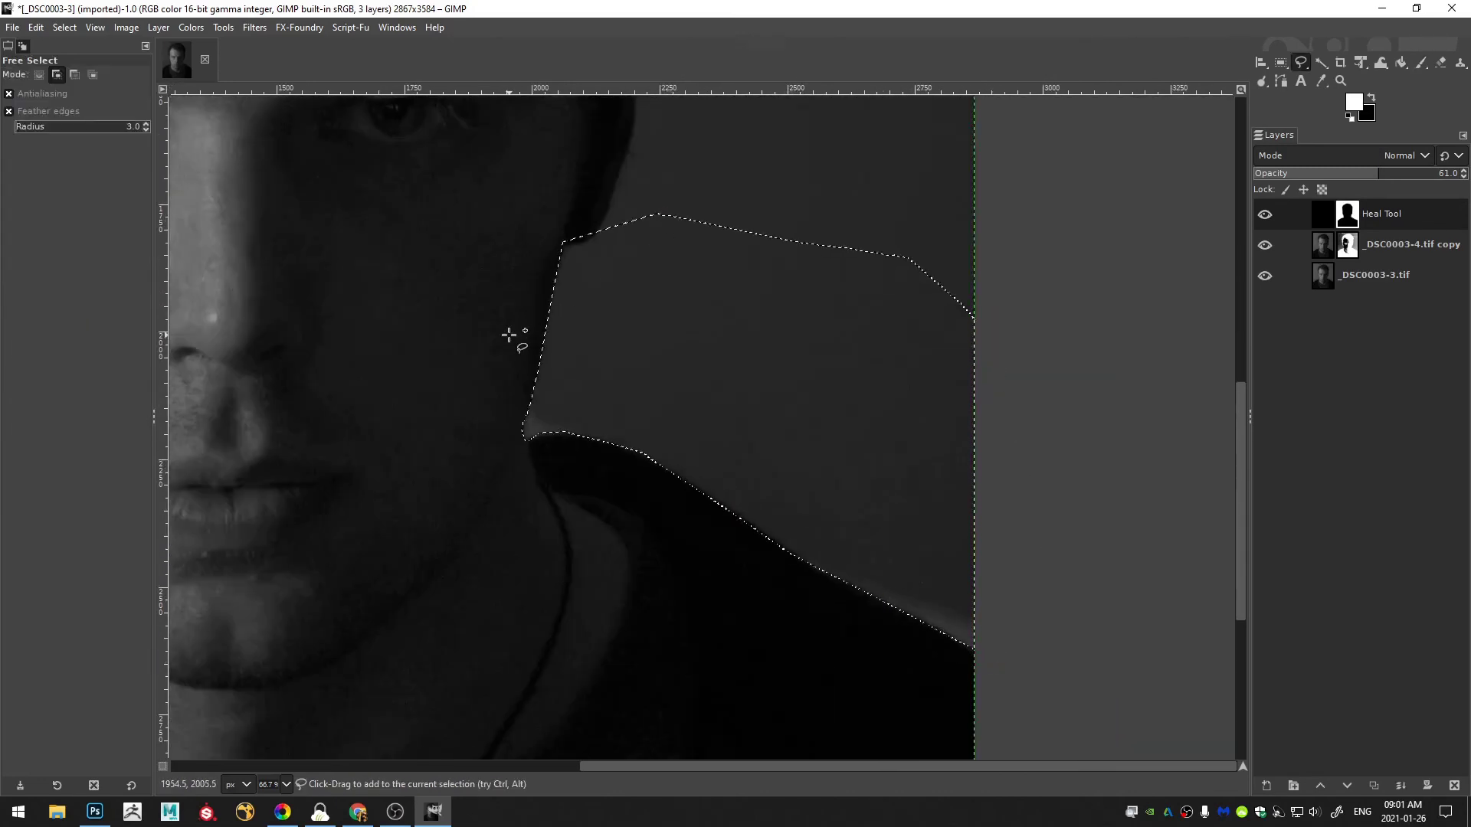
pyautogui.press('p')
pyautogui.moveTo(580, 295)
pyautogui.mouseDown()
pyautogui.moveTo(699, 426)
pyautogui.moveTo(994, 658)
pyautogui.moveTo(515, 430)
pyautogui.mouseUp()
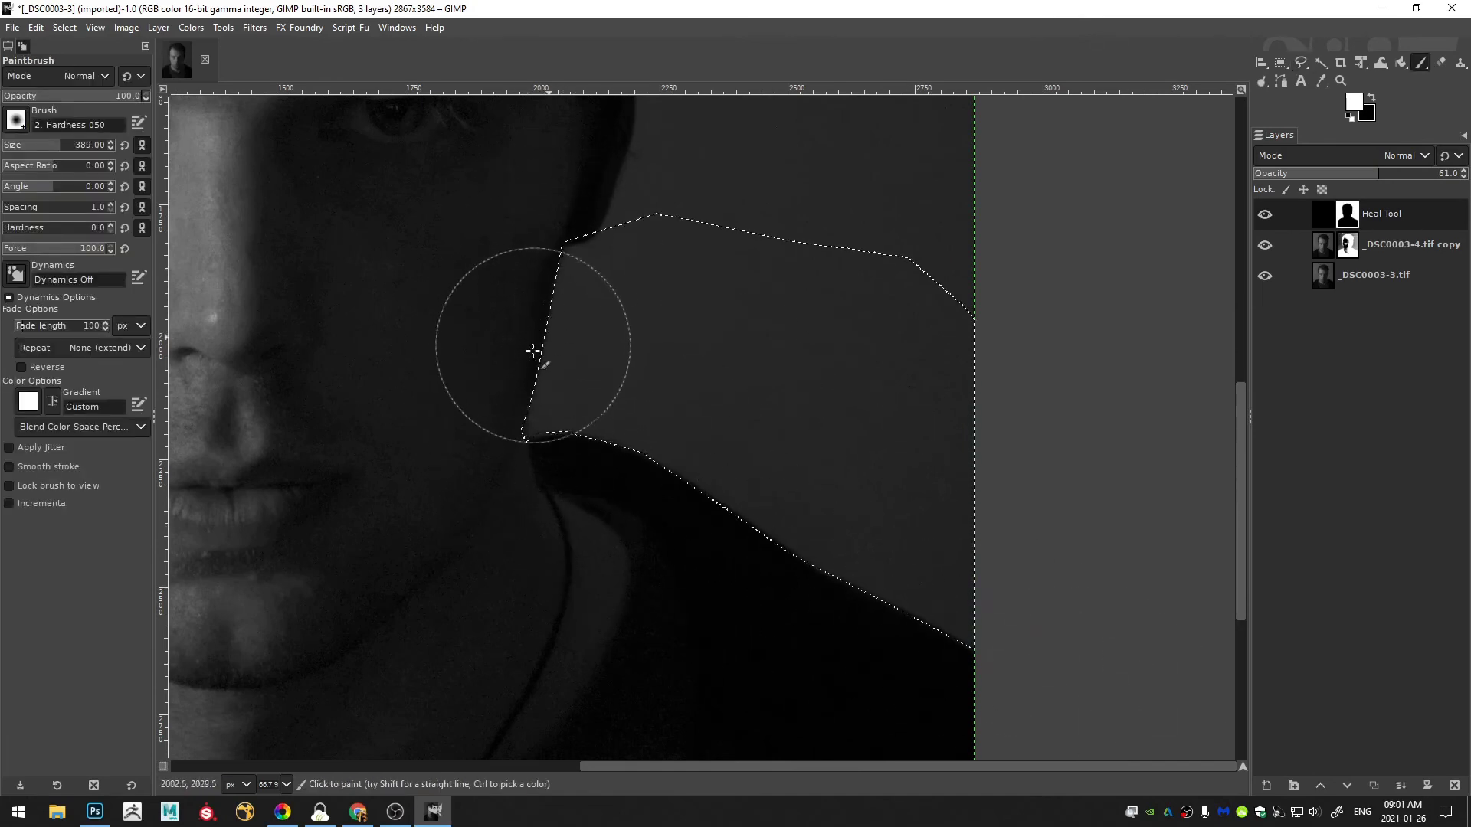
pyautogui.moveTo(533, 351)
pyautogui.mouseDown()
pyautogui.moveTo(545, 250)
pyautogui.moveTo(520, 387)
pyautogui.moveTo(525, 256)
pyautogui.mouseUp()
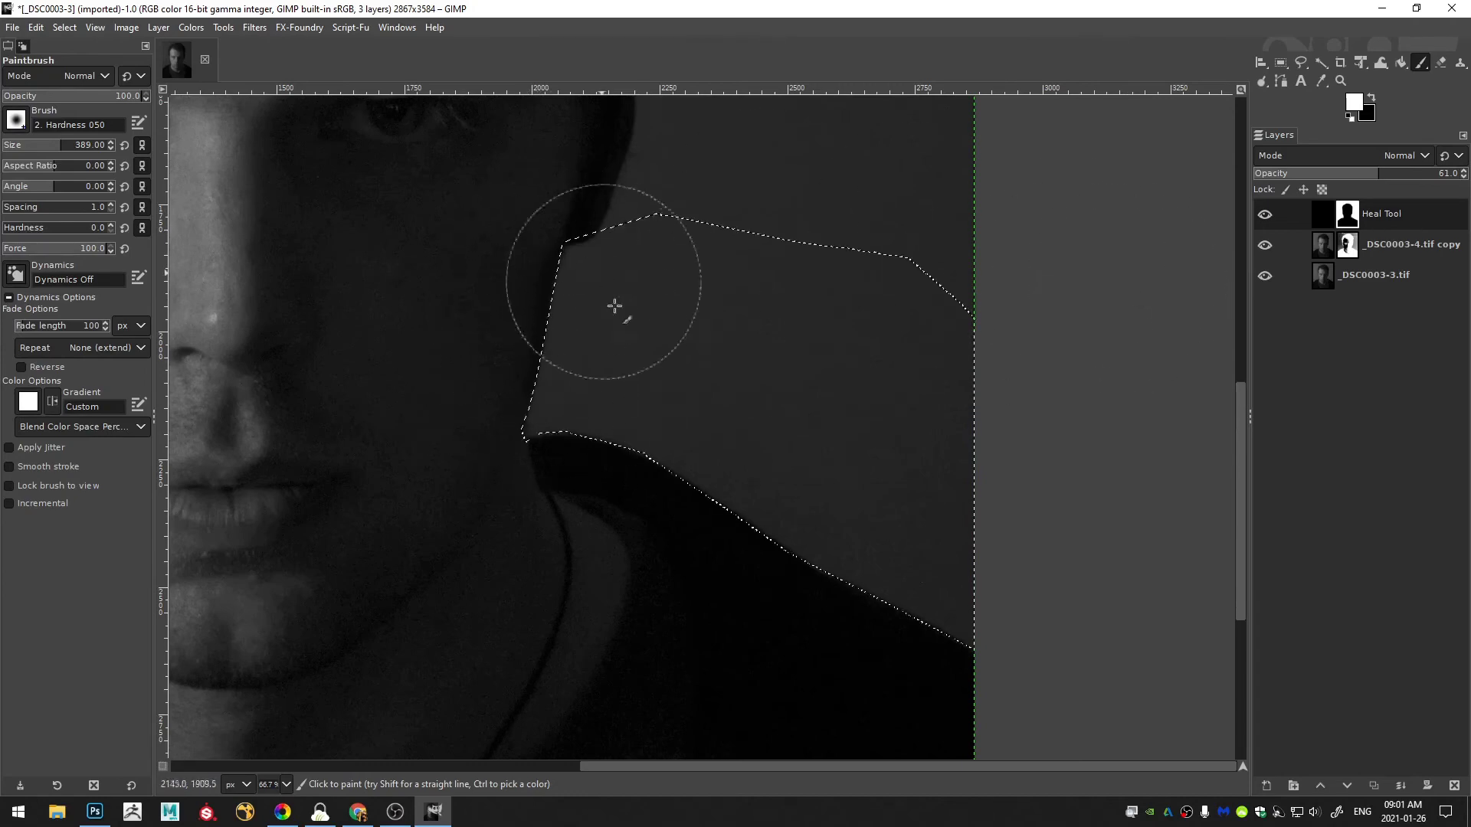
pyautogui.moveTo(614, 305)
pyautogui.mouseDown()
pyautogui.moveTo(513, 387)
pyautogui.moveTo(541, 334)
pyautogui.moveTo(535, 393)
pyautogui.moveTo(560, 360)
pyautogui.moveTo(636, 369)
pyautogui.mouseUp()
pyautogui.press('ctrl')
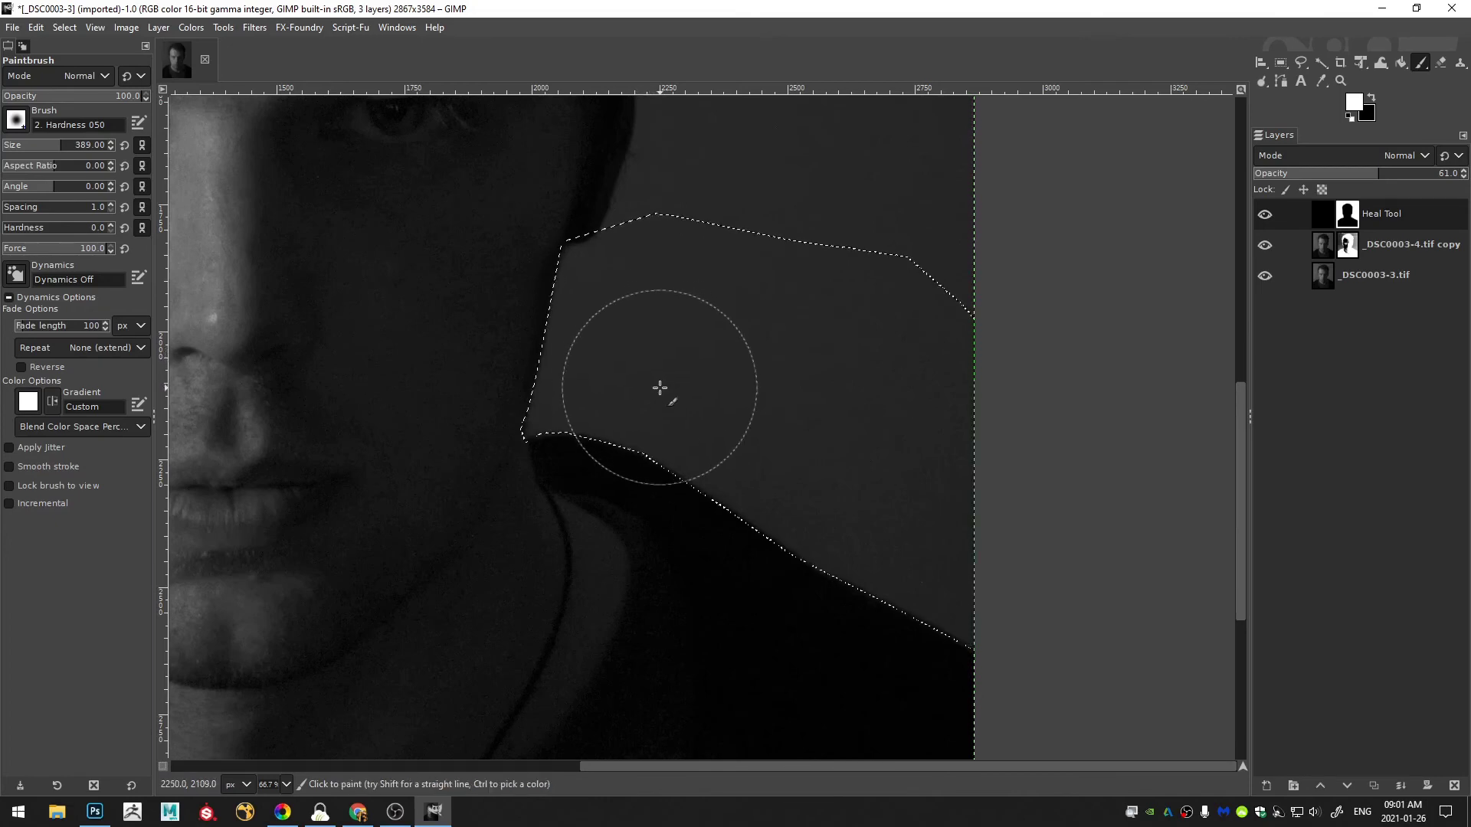
# - Paint black over the jaw area, drop the selection and shrink the brush to 56 px
pyautogui.click(1370, 100)
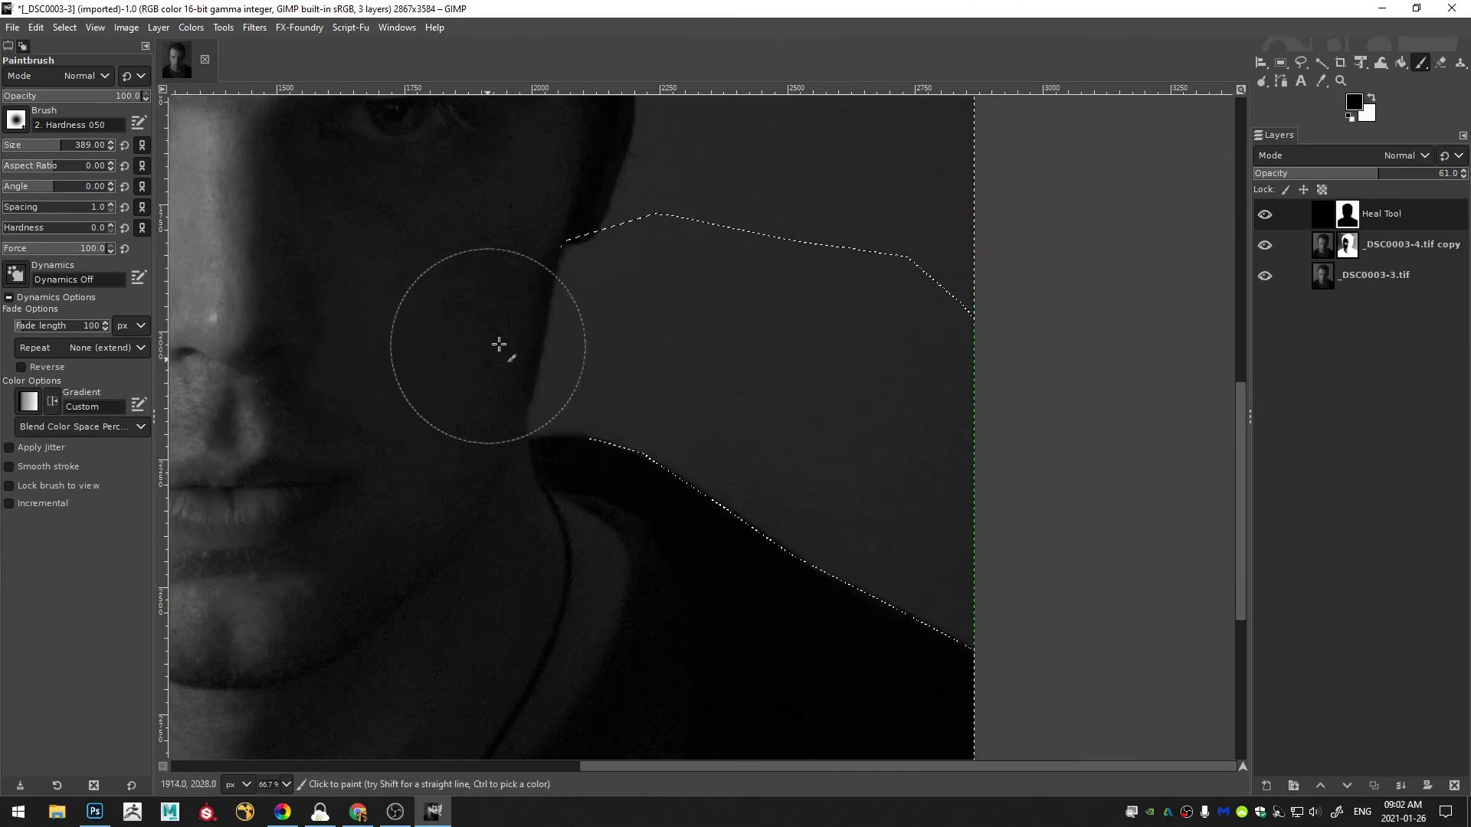
pyautogui.moveTo(485, 360)
pyautogui.mouseDown()
pyautogui.moveTo(531, 348)
pyautogui.moveTo(518, 341)
pyautogui.moveTo(544, 305)
pyautogui.moveTo(508, 309)
pyautogui.moveTo(463, 407)
pyautogui.moveTo(456, 312)
pyautogui.moveTo(427, 476)
pyautogui.mouseUp()
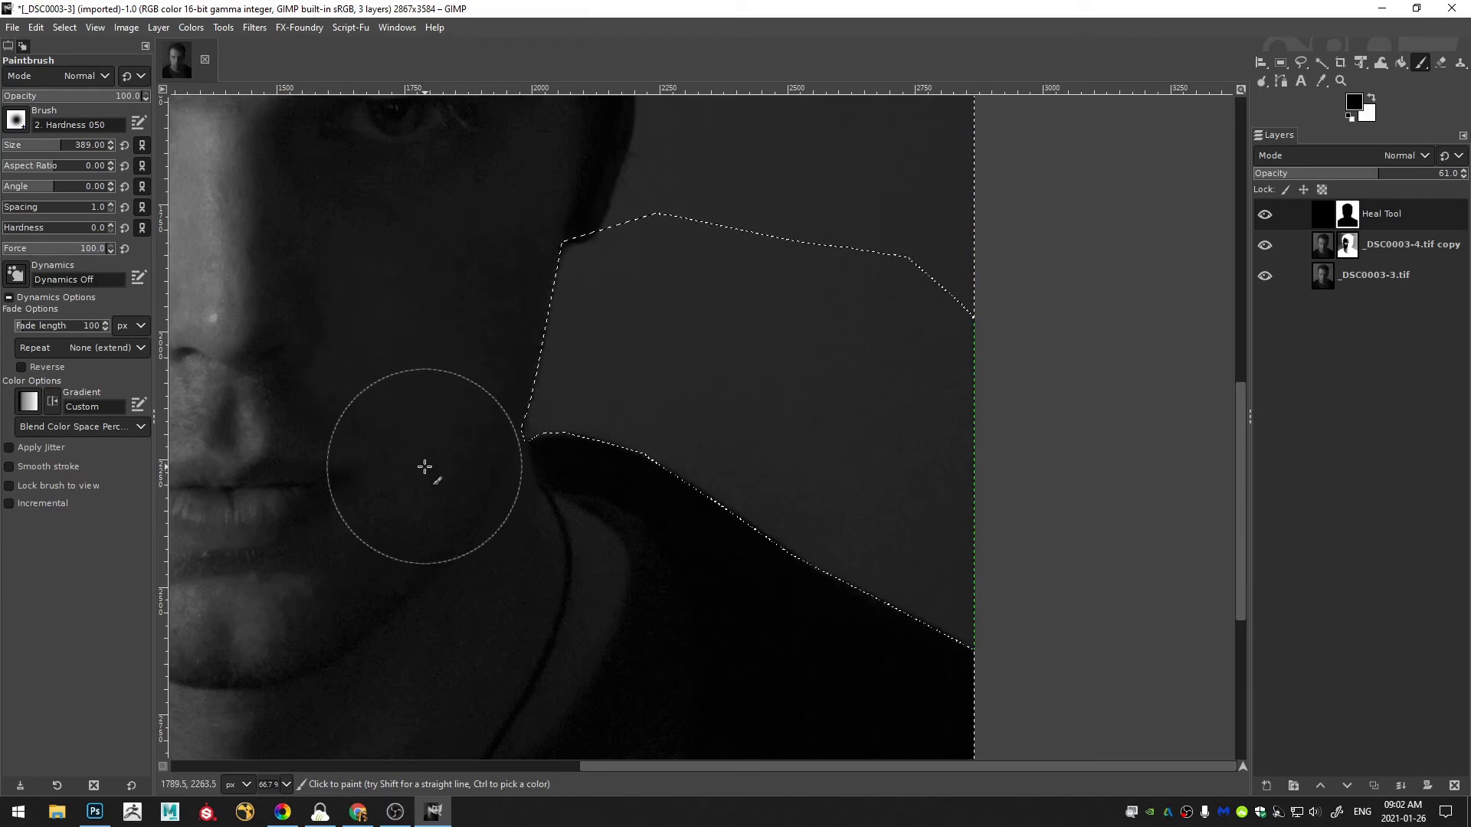
pyautogui.hotkey('ctrl', 'shift', 'a')
pyautogui.scroll(5, 245, 384)
pyautogui.hscroll(-3, 246, 384)
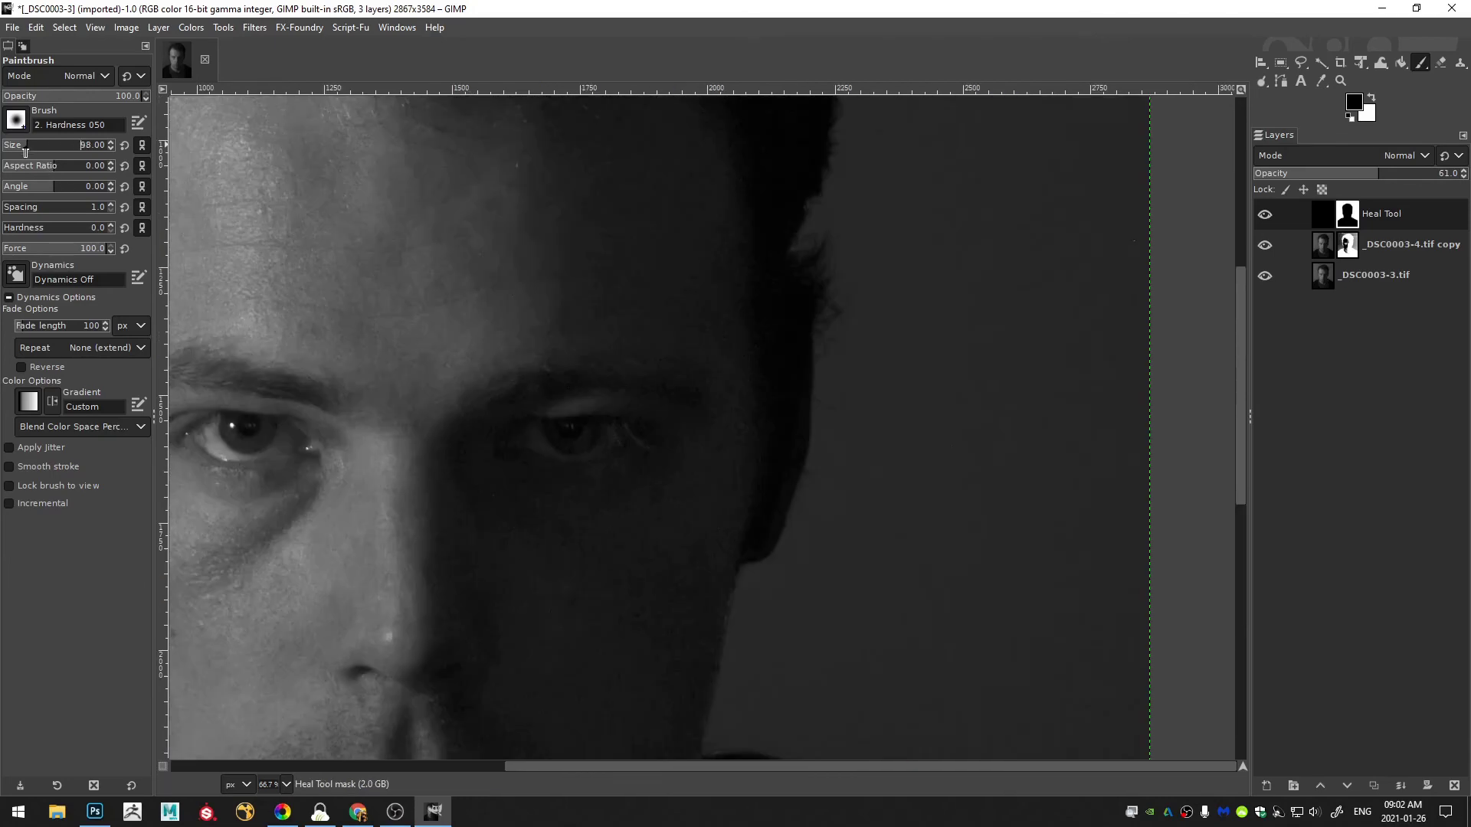
pyautogui.moveTo(25, 151); pyautogui.dragTo(22, 152)
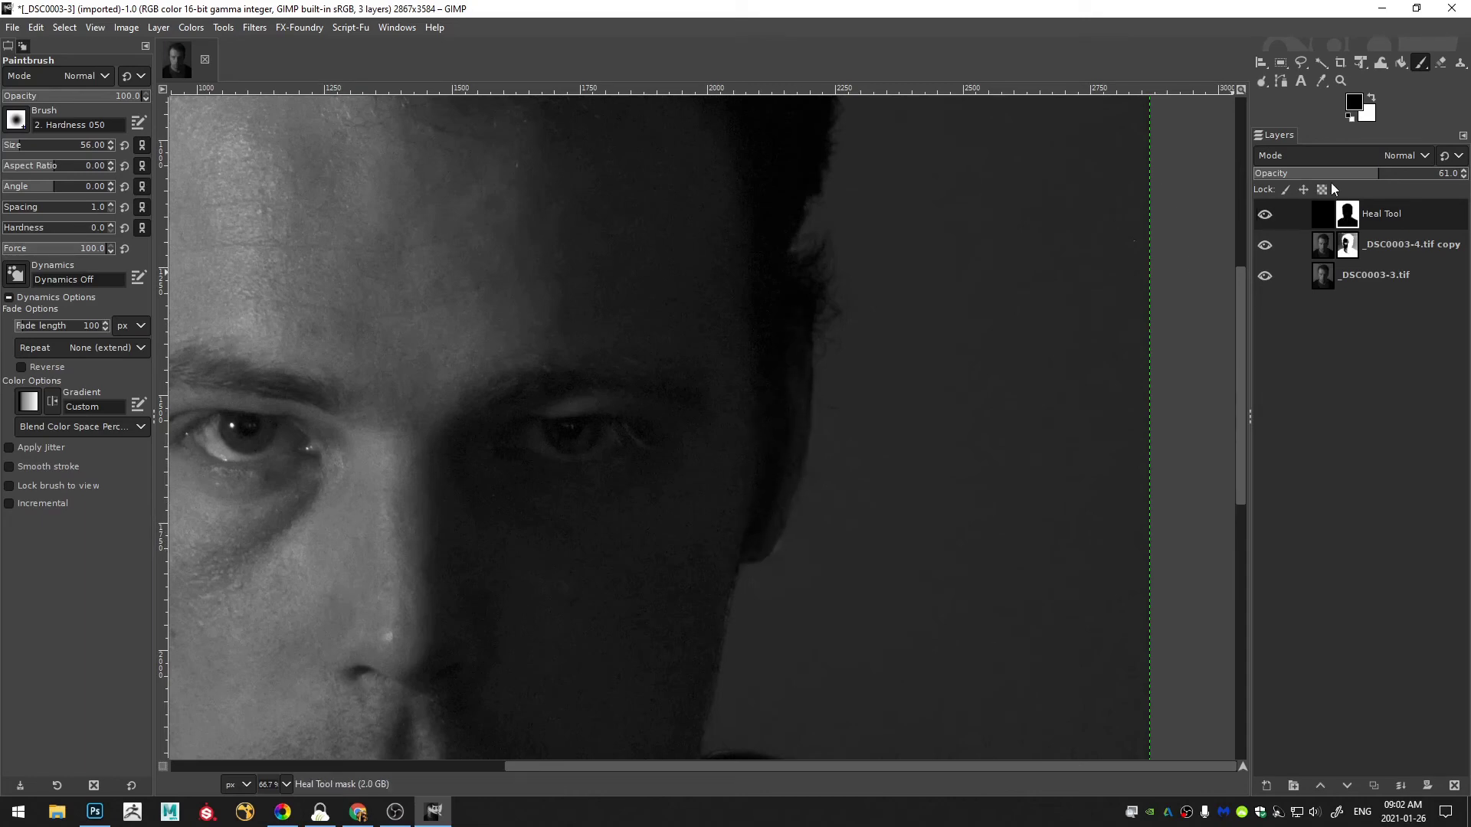
# - Raise the Heal Tool layer's opacity to 100, then return to editing its mask
pyautogui.click(1322, 221)
pyautogui.moveTo(1366, 184); pyautogui.dragTo(1459, 178)
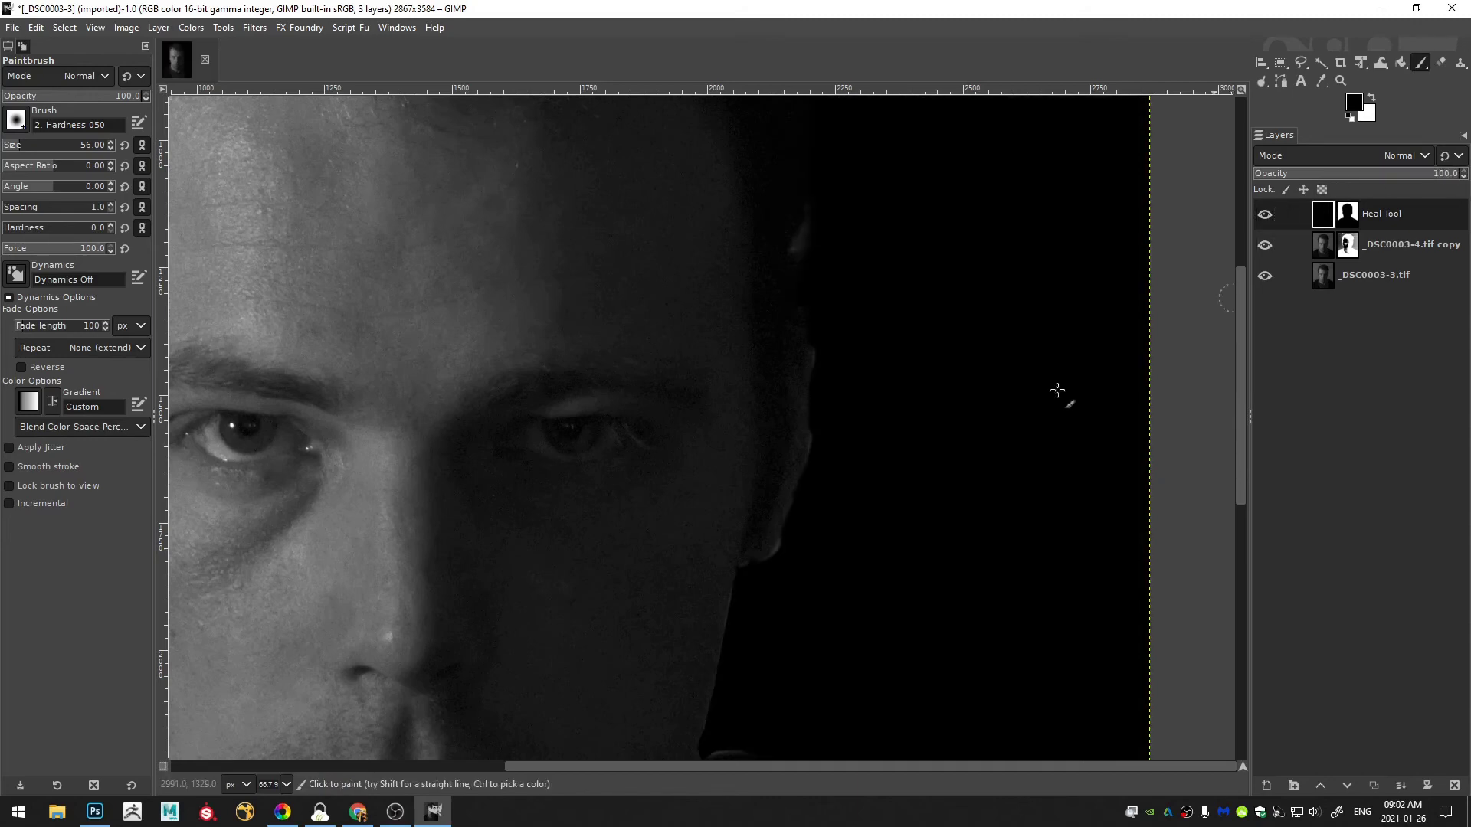
pyautogui.click(1342, 219)
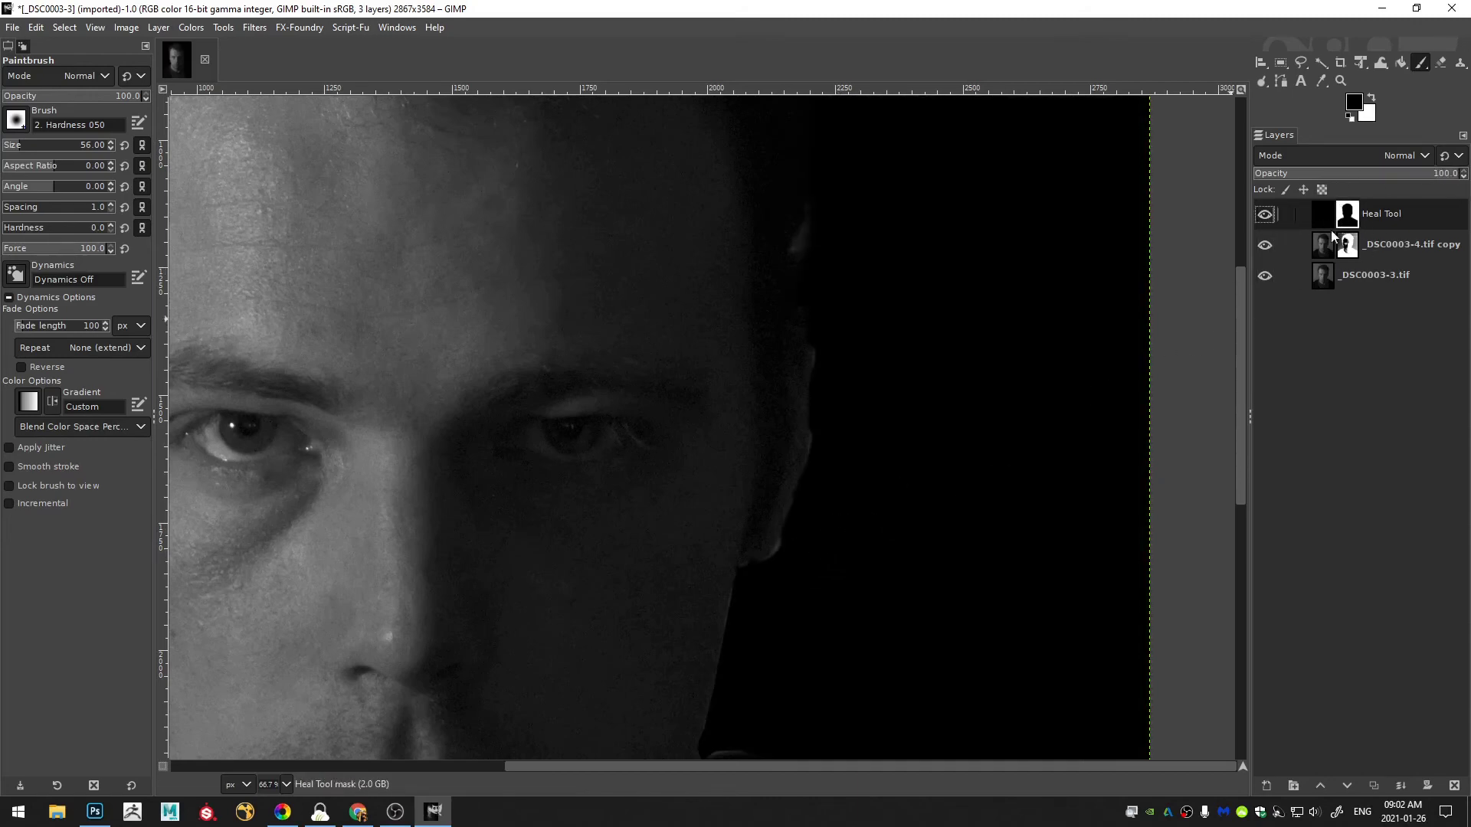
# - Lower the brush force to 7.0 and enlarge the brush to 356 px
pyautogui.moveTo(565, 526)
pyautogui.mouseDown()
pyautogui.moveTo(738, 509)
pyautogui.moveTo(679, 486)
pyautogui.moveTo(725, 407)
pyautogui.moveTo(651, 490)
pyautogui.moveTo(743, 368)
pyautogui.moveTo(594, 470)
pyautogui.moveTo(666, 492)
pyautogui.moveTo(528, 483)
pyautogui.moveTo(622, 519)
pyautogui.mouseUp()
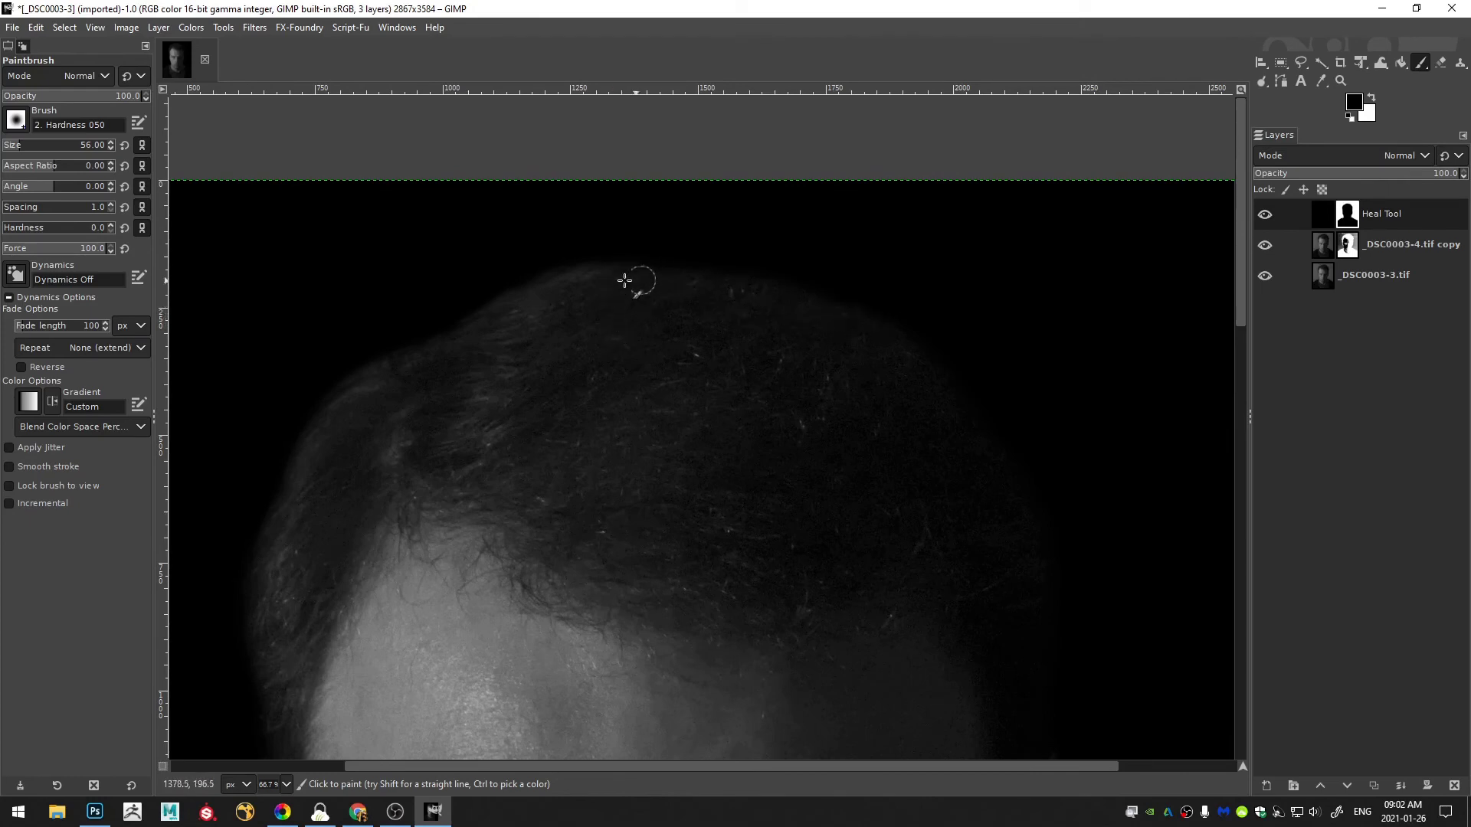
pyautogui.moveTo(414, 329); pyautogui.dragTo(774, 215)
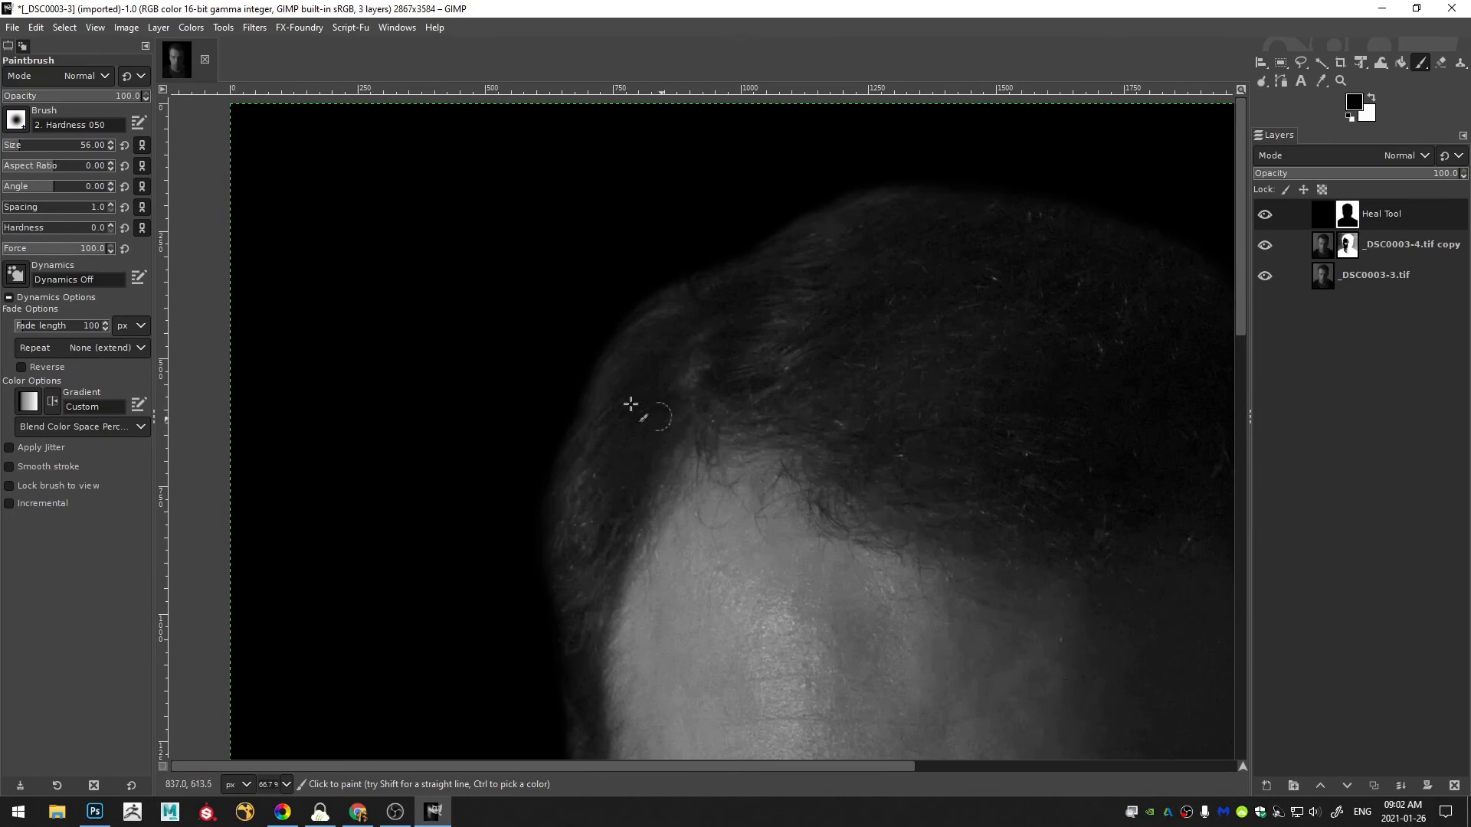
pyautogui.scroll(-6, 646, 233)
pyautogui.hscroll(6, 630, 450)
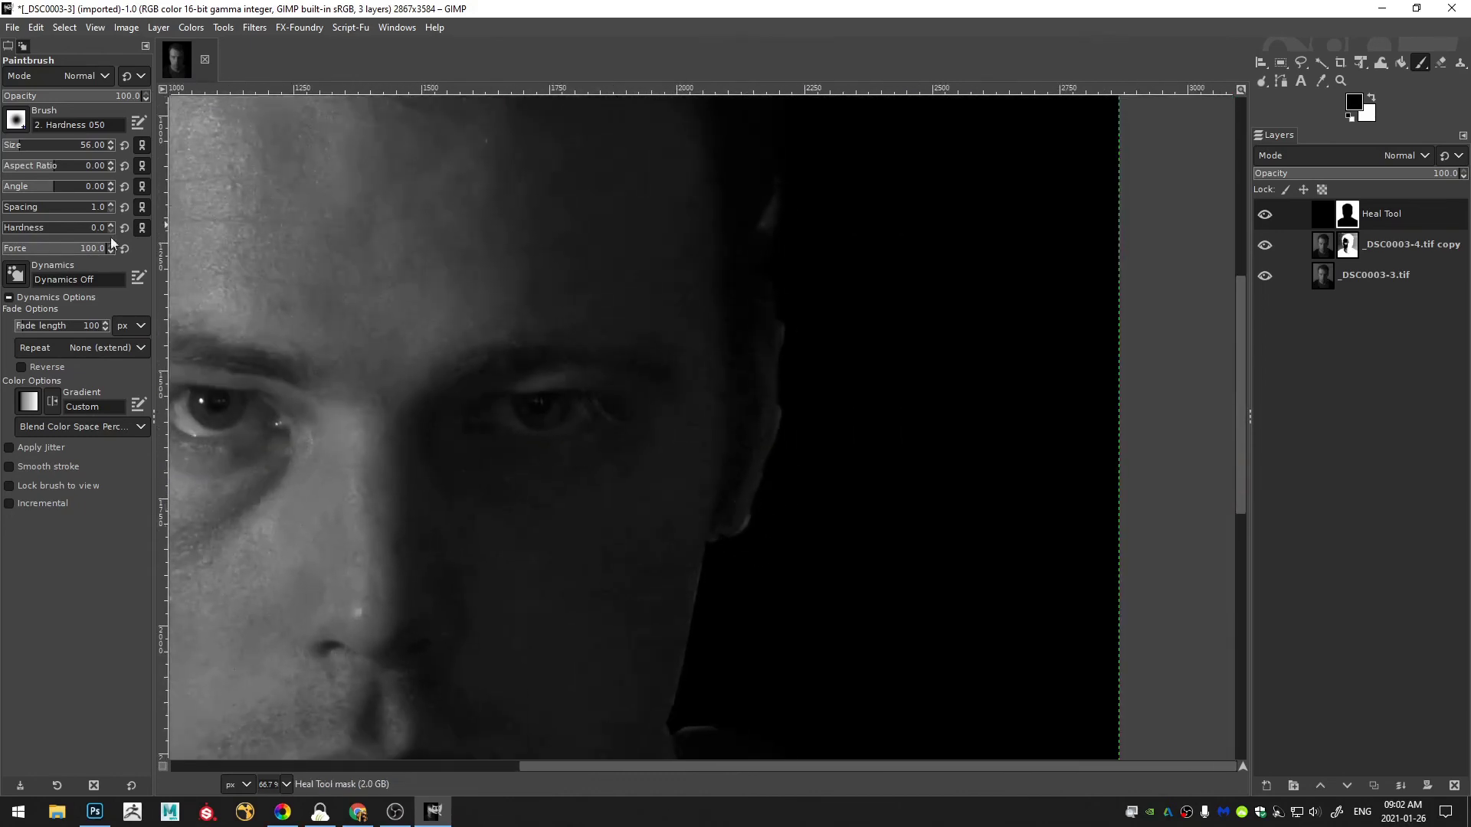
pyautogui.moveTo(28, 258); pyautogui.dragTo(14, 260)
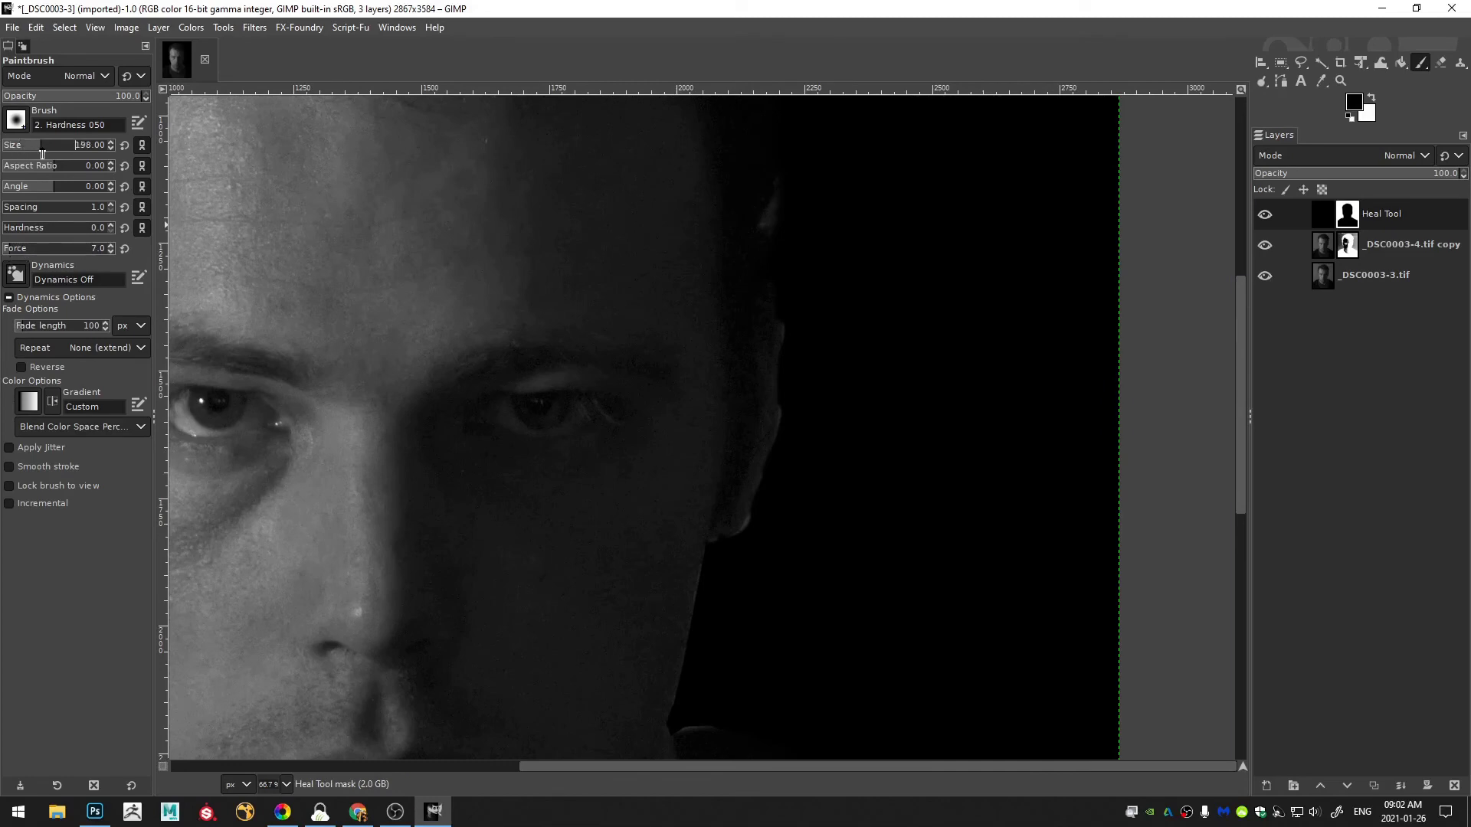
pyautogui.moveTo(57, 157); pyautogui.dragTo(60, 156)
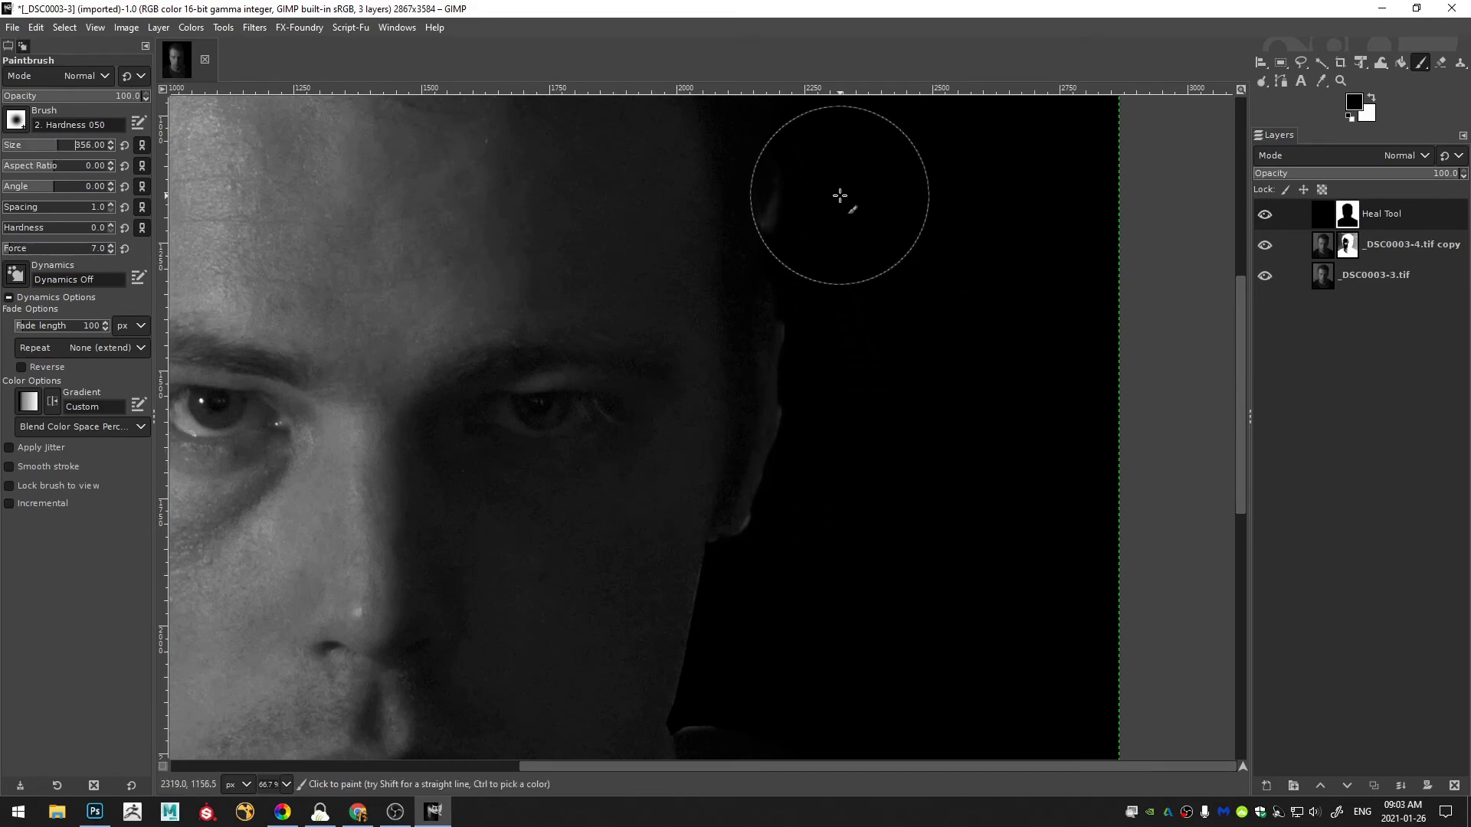
# - Paint white to soften the jaw, neck, shoulder and left-of-face edges on the mask
pyautogui.click(1374, 96)
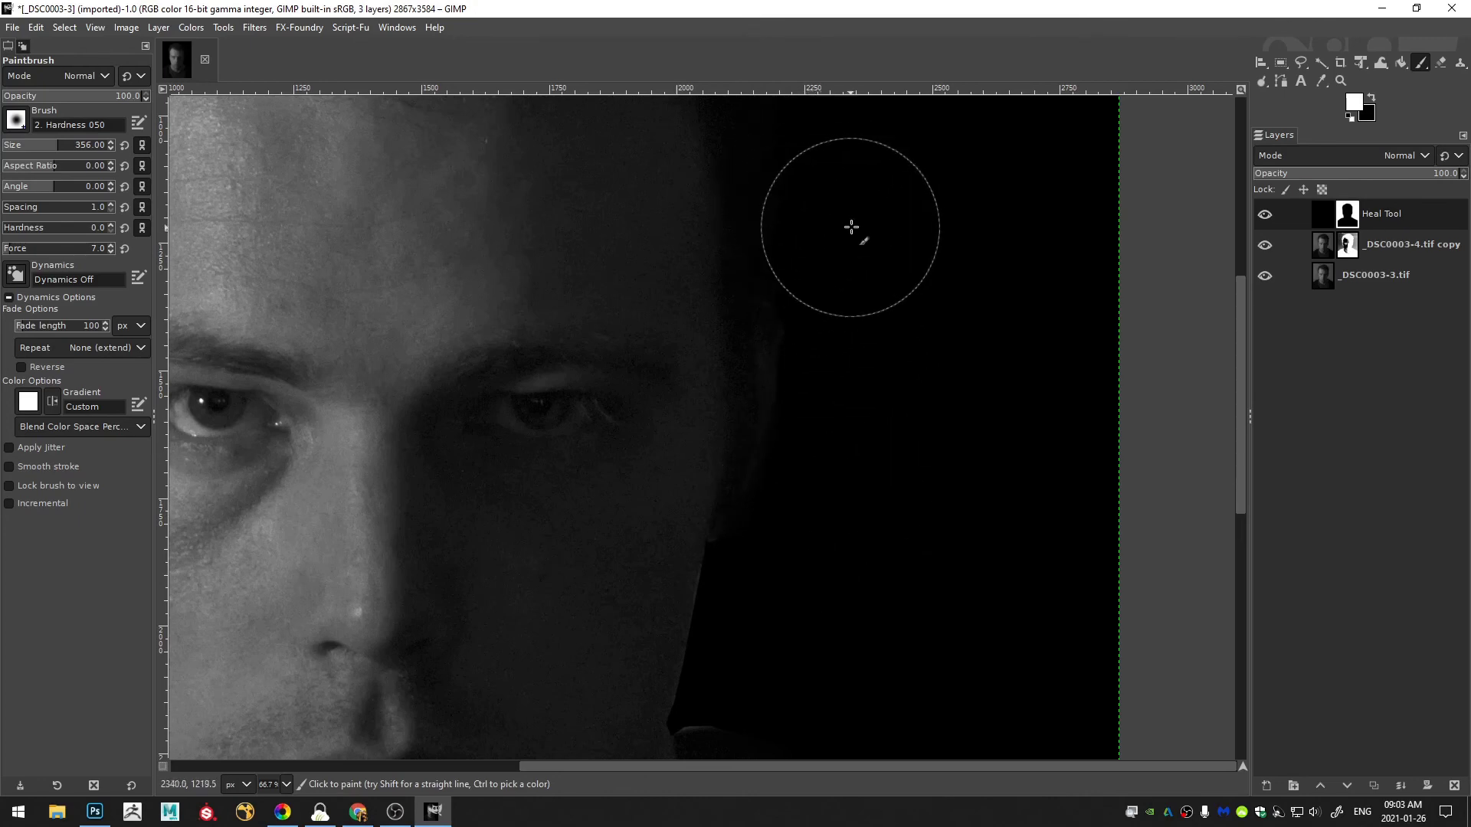
pyautogui.scroll(-5, 781, 506)
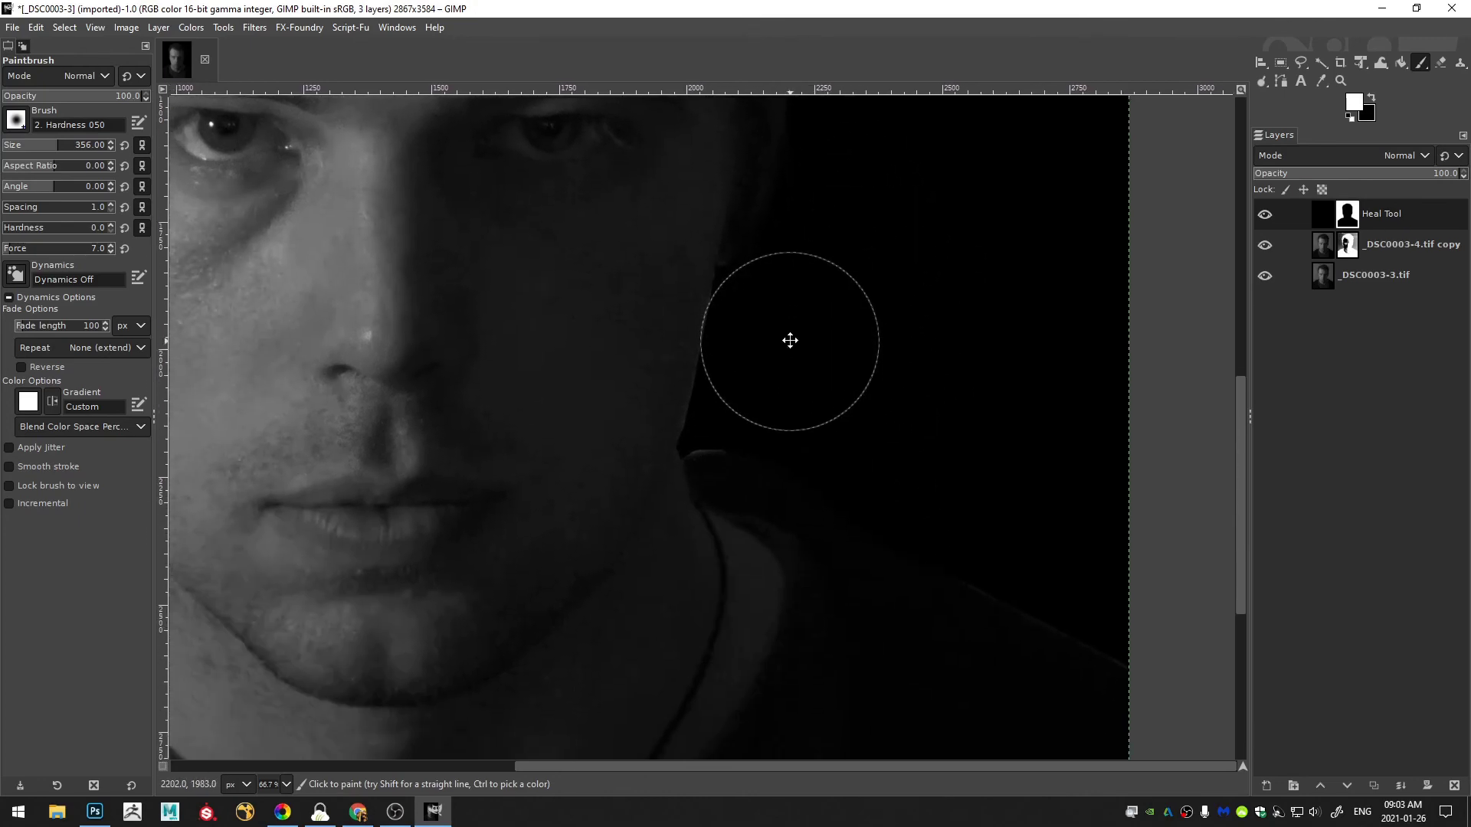
pyautogui.moveTo(747, 437)
pyautogui.mouseDown()
pyautogui.moveTo(729, 430)
pyautogui.moveTo(748, 381)
pyautogui.moveTo(728, 407)
pyautogui.mouseUp()
pyautogui.moveTo(883, 489)
pyautogui.mouseDown()
pyautogui.moveTo(909, 515)
pyautogui.moveTo(896, 532)
pyautogui.moveTo(1083, 588)
pyautogui.moveTo(953, 599)
pyautogui.mouseUp()
pyautogui.scroll(10, 953, 599)
pyautogui.hscroll(-8, 789, 421)
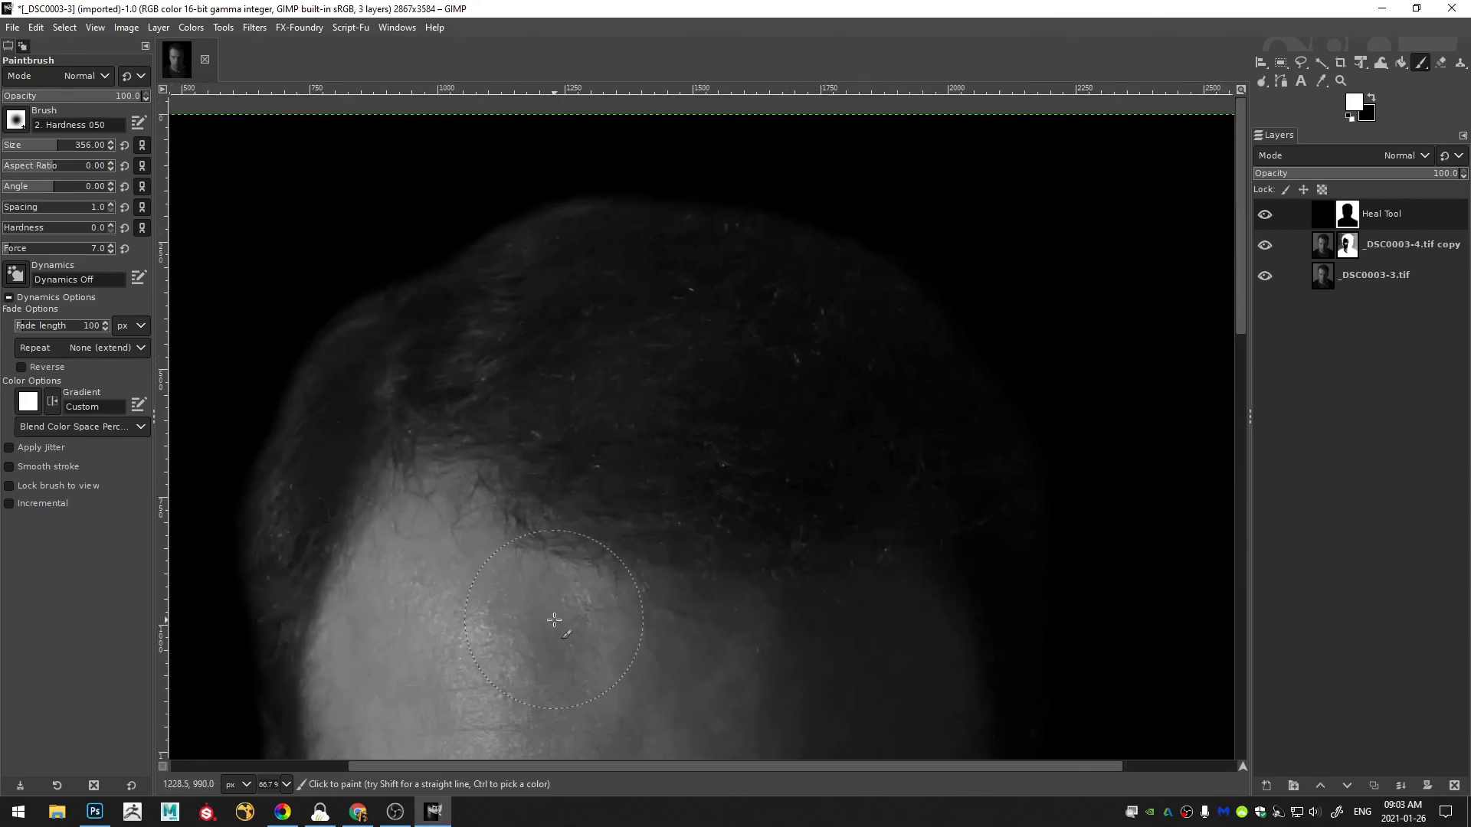
pyautogui.scroll(-5, 674, 427)
pyautogui.moveTo(590, 433)
pyautogui.mouseDown()
pyautogui.moveTo(565, 261)
pyautogui.moveTo(580, 353)
pyautogui.moveTo(571, 284)
pyautogui.moveTo(570, 417)
pyautogui.moveTo(547, 444)
pyautogui.moveTo(563, 558)
pyautogui.moveTo(618, 526)
pyautogui.mouseUp()
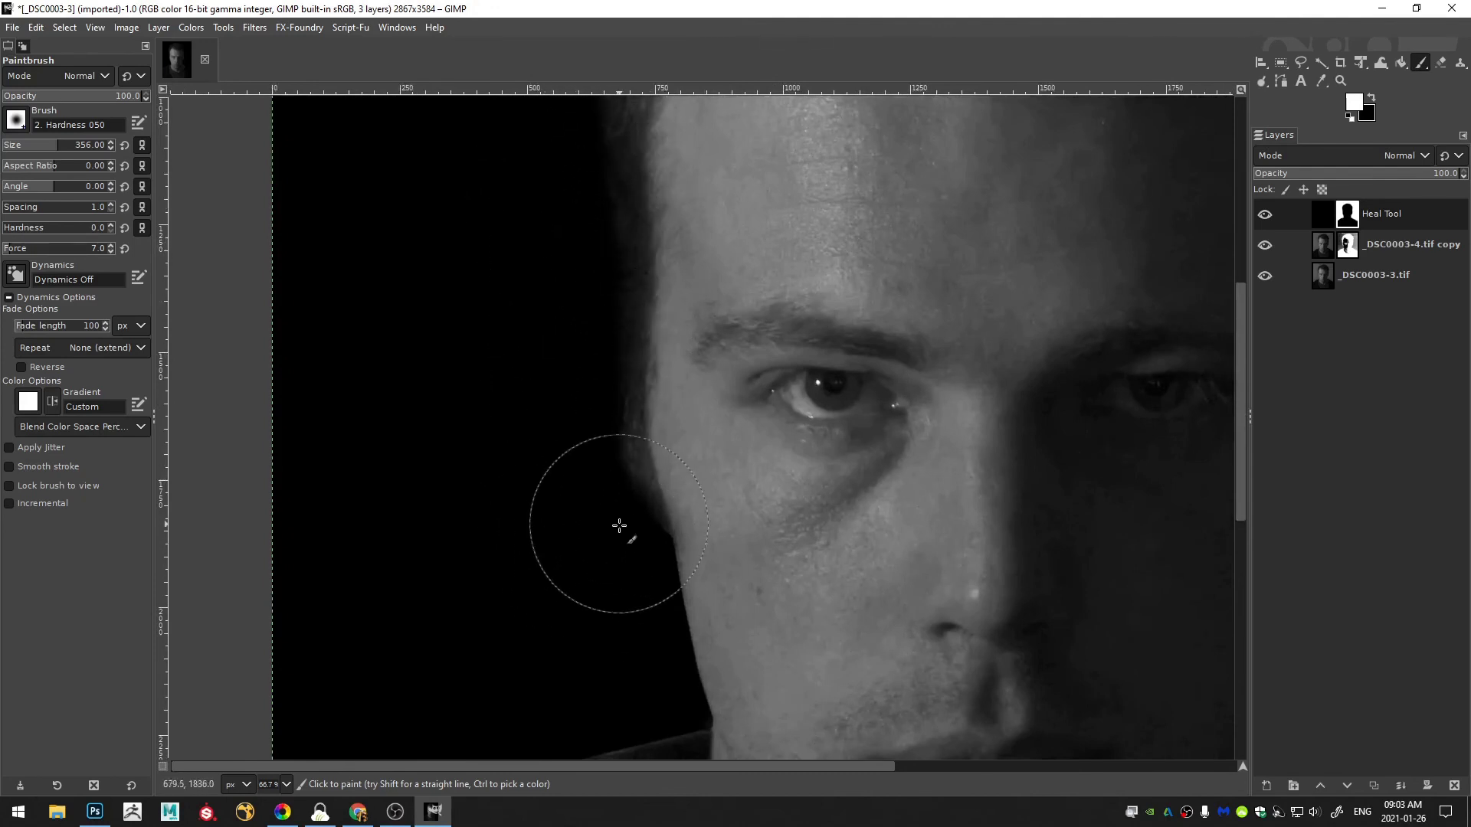
pyautogui.scroll(-5, 536, 509)
# - Resize the brush from 123 to 423 px, fit the portrait, then paint black over the right eye and cheek
pyautogui.click(31, 153)
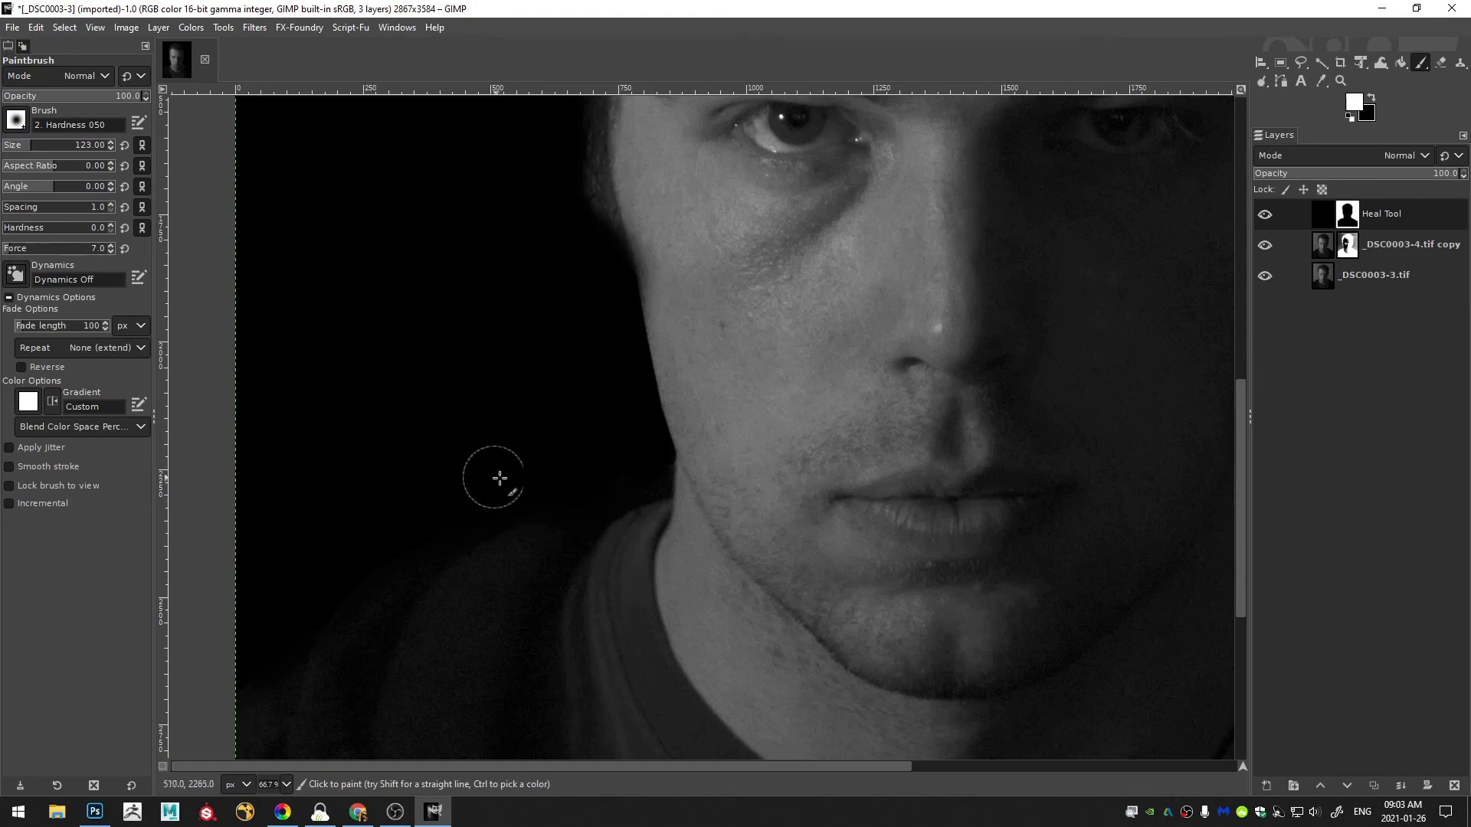
pyautogui.scroll(-6, 522, 440)
pyautogui.scroll(11, 574, 453)
pyautogui.scroll(5, 579, 463)
pyautogui.hscroll(3, 579, 463)
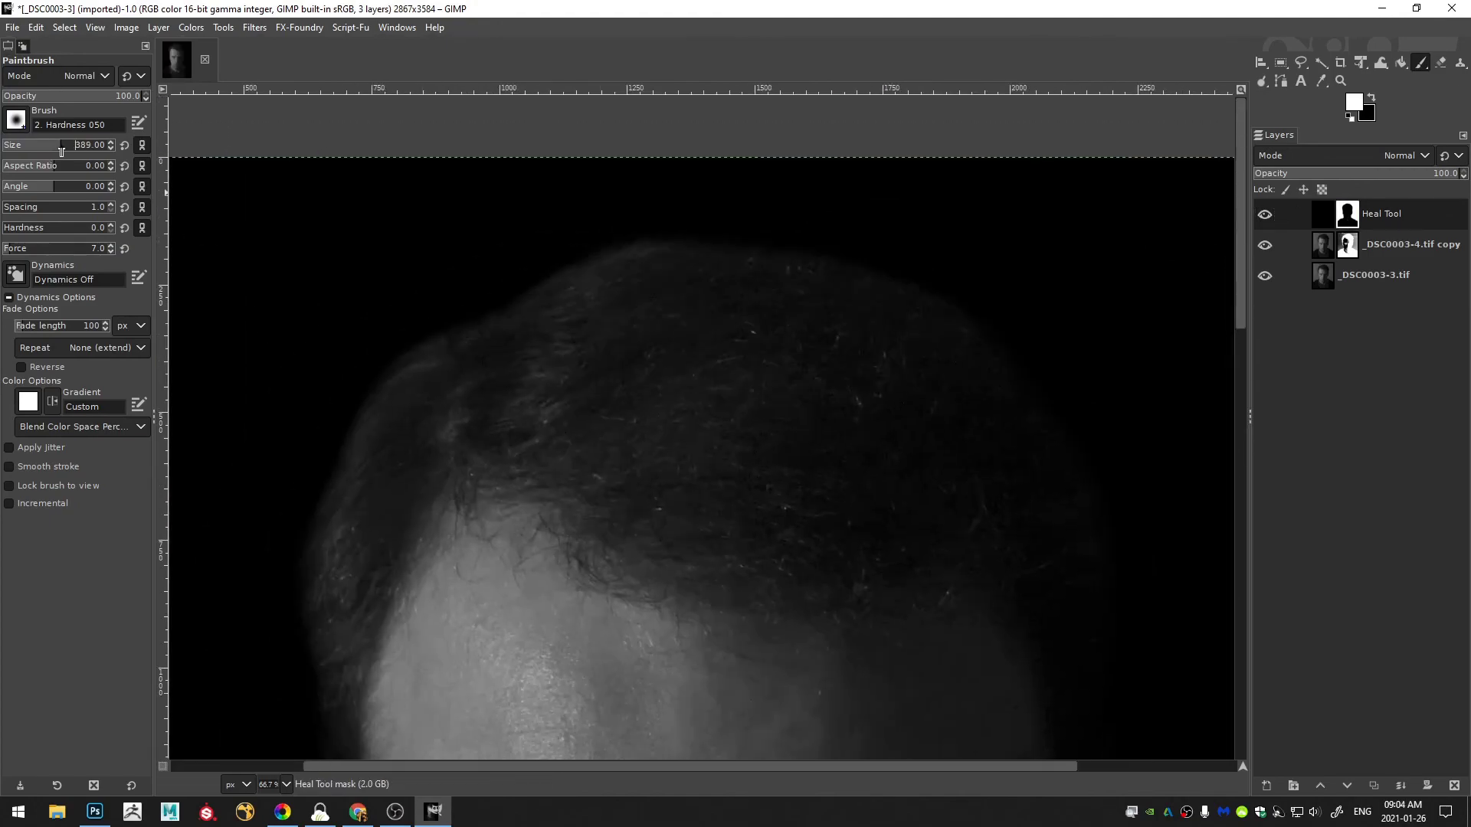
pyautogui.moveTo(61, 151); pyautogui.dragTo(63, 151)
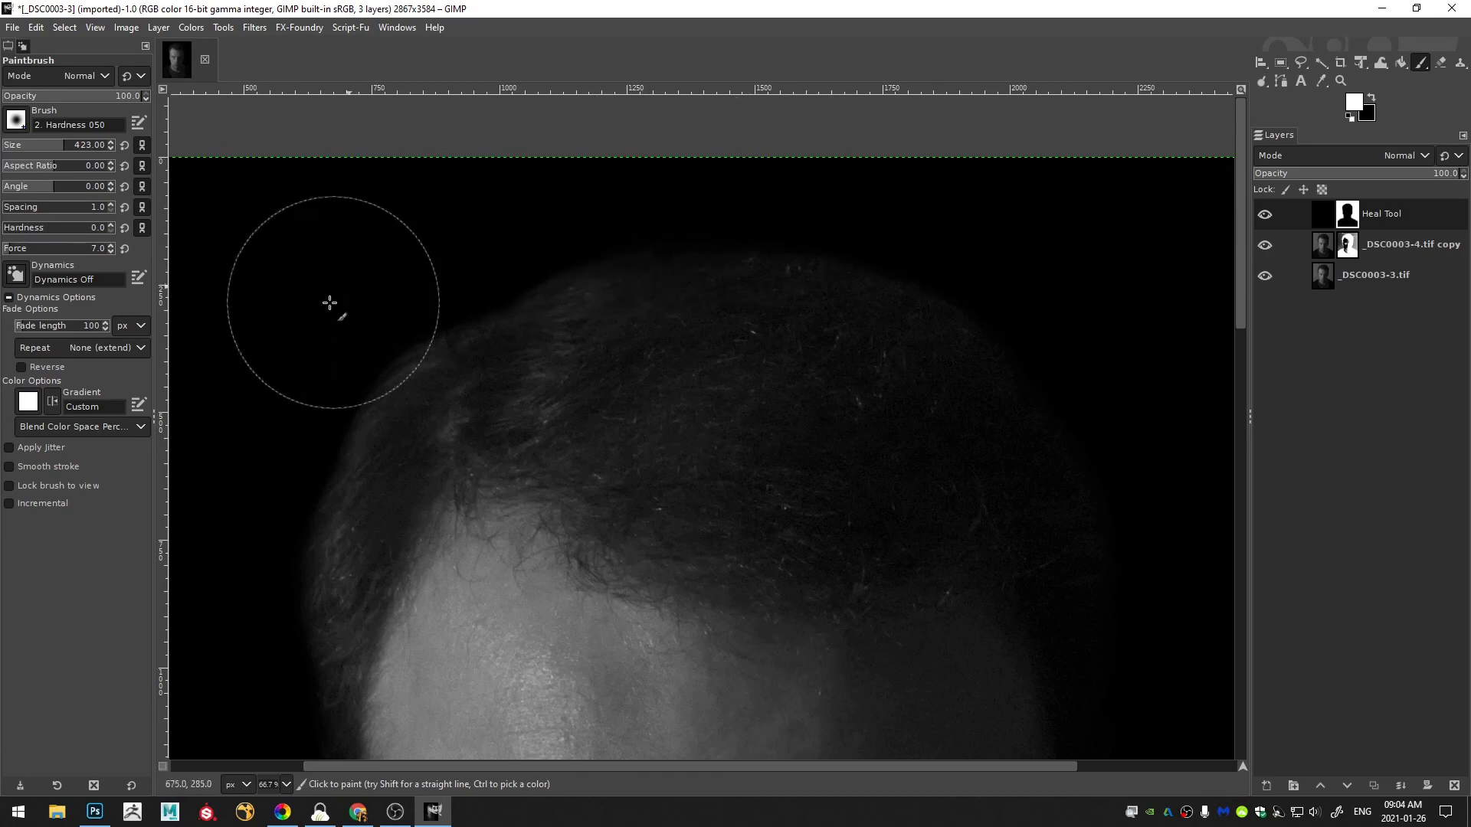
pyautogui.scroll(-3, 560, 131)
pyautogui.hscroll(-3, 559, 132)
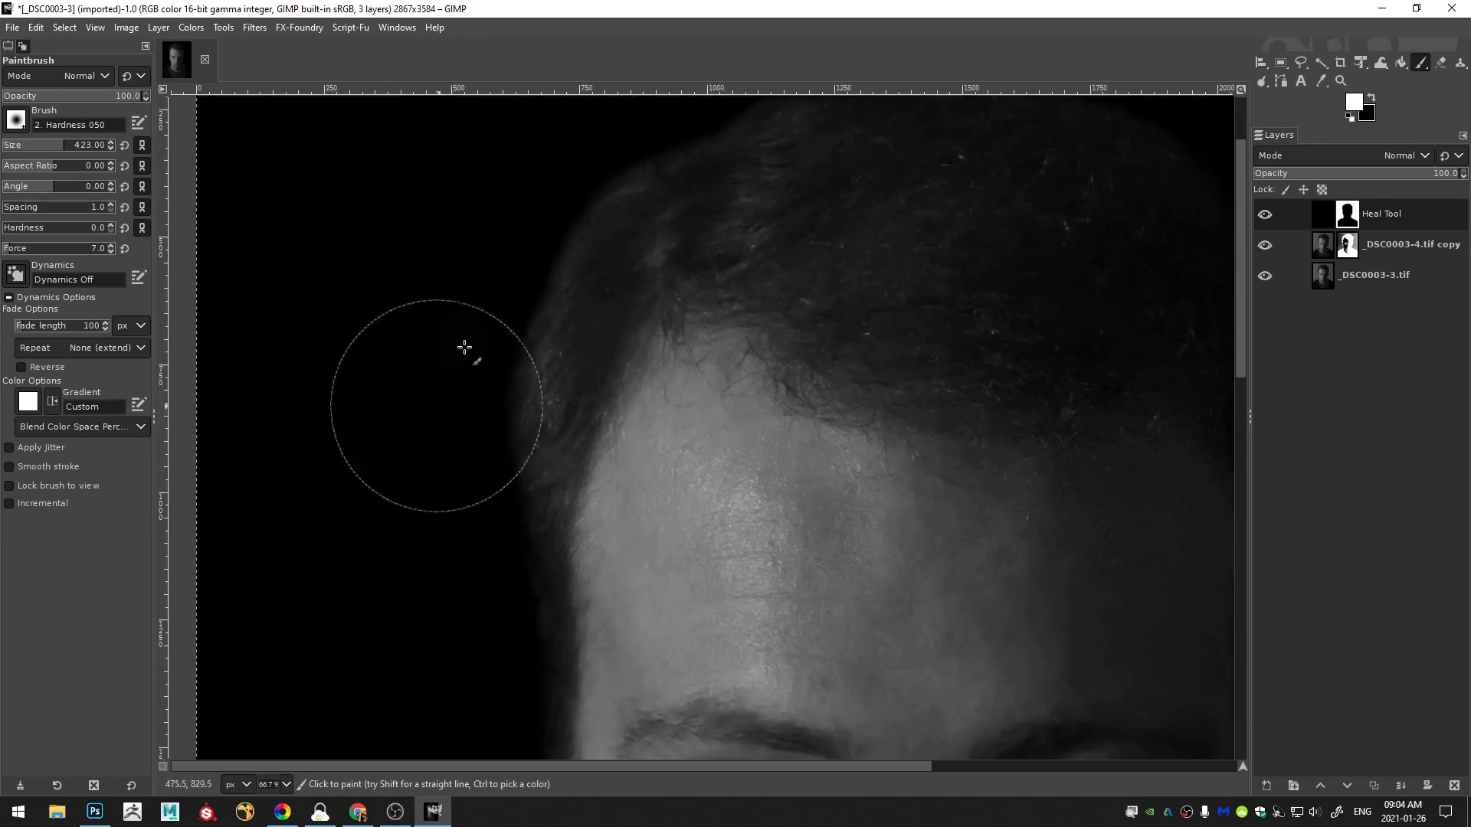
pyautogui.scroll(5, 404, 556)
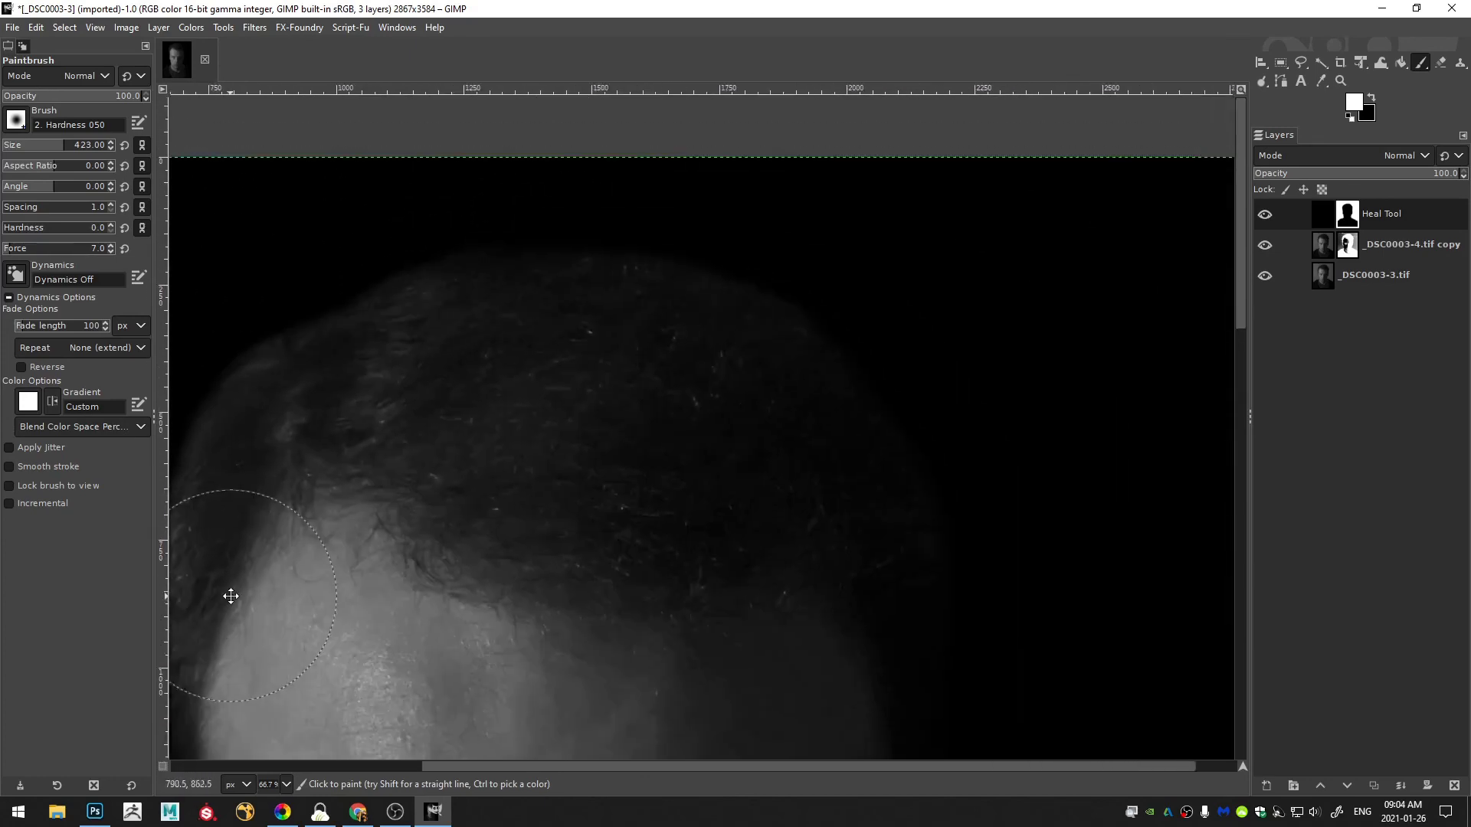
pyautogui.scroll(-3, 764, 181)
pyautogui.hotkey('shift', 'ctrl', 'j')
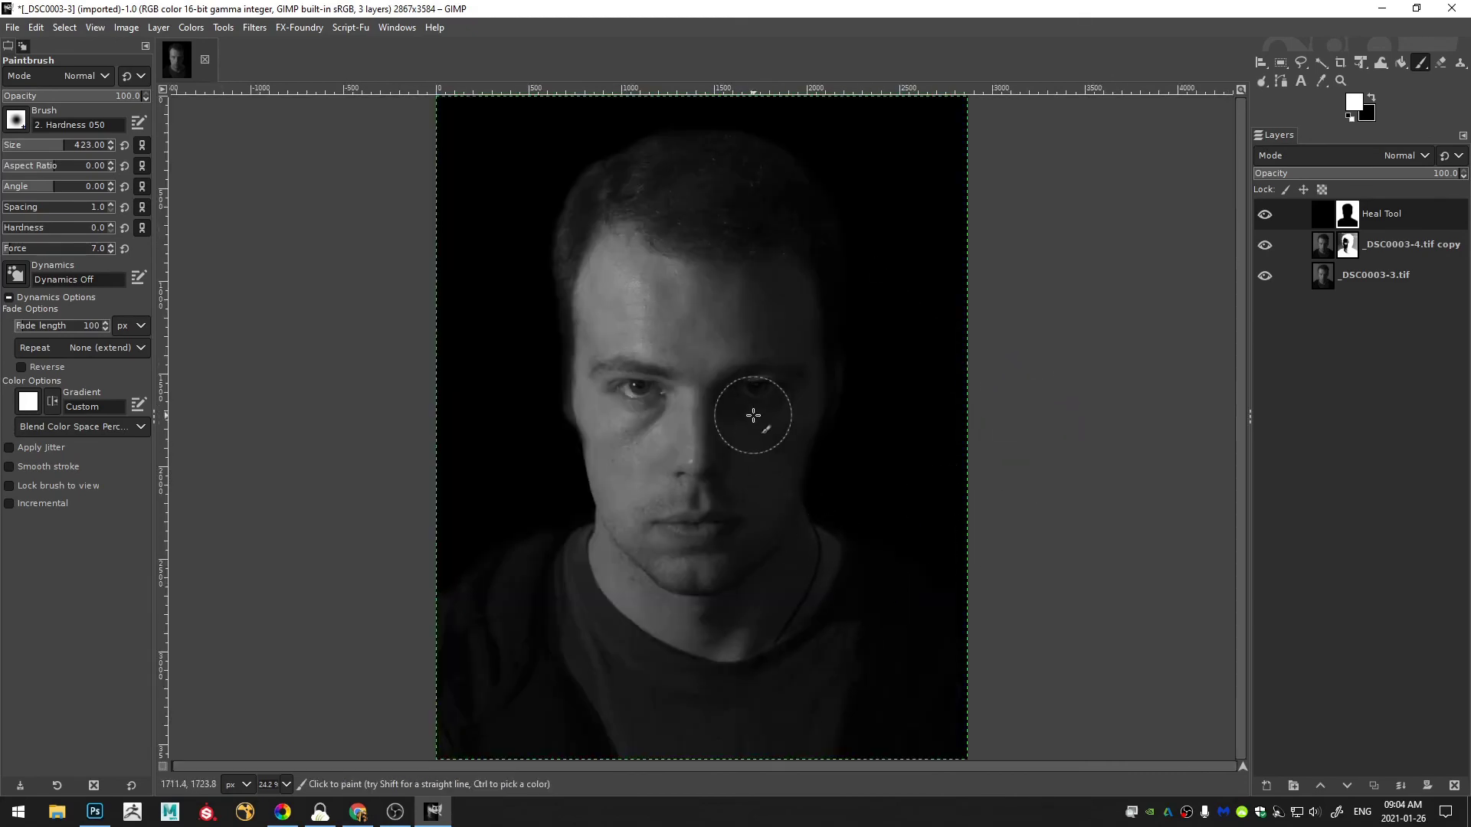
pyautogui.press('x')
pyautogui.moveTo(751, 424)
pyautogui.mouseDown()
pyautogui.moveTo(766, 449)
pyautogui.moveTo(787, 409)
pyautogui.moveTo(750, 535)
pyautogui.moveTo(789, 418)
pyautogui.moveTo(742, 592)
pyautogui.moveTo(783, 381)
pyautogui.moveTo(751, 579)
pyautogui.moveTo(795, 381)
pyautogui.moveTo(771, 513)
pyautogui.moveTo(744, 584)
pyautogui.moveTo(866, 493)
pyautogui.mouseUp()
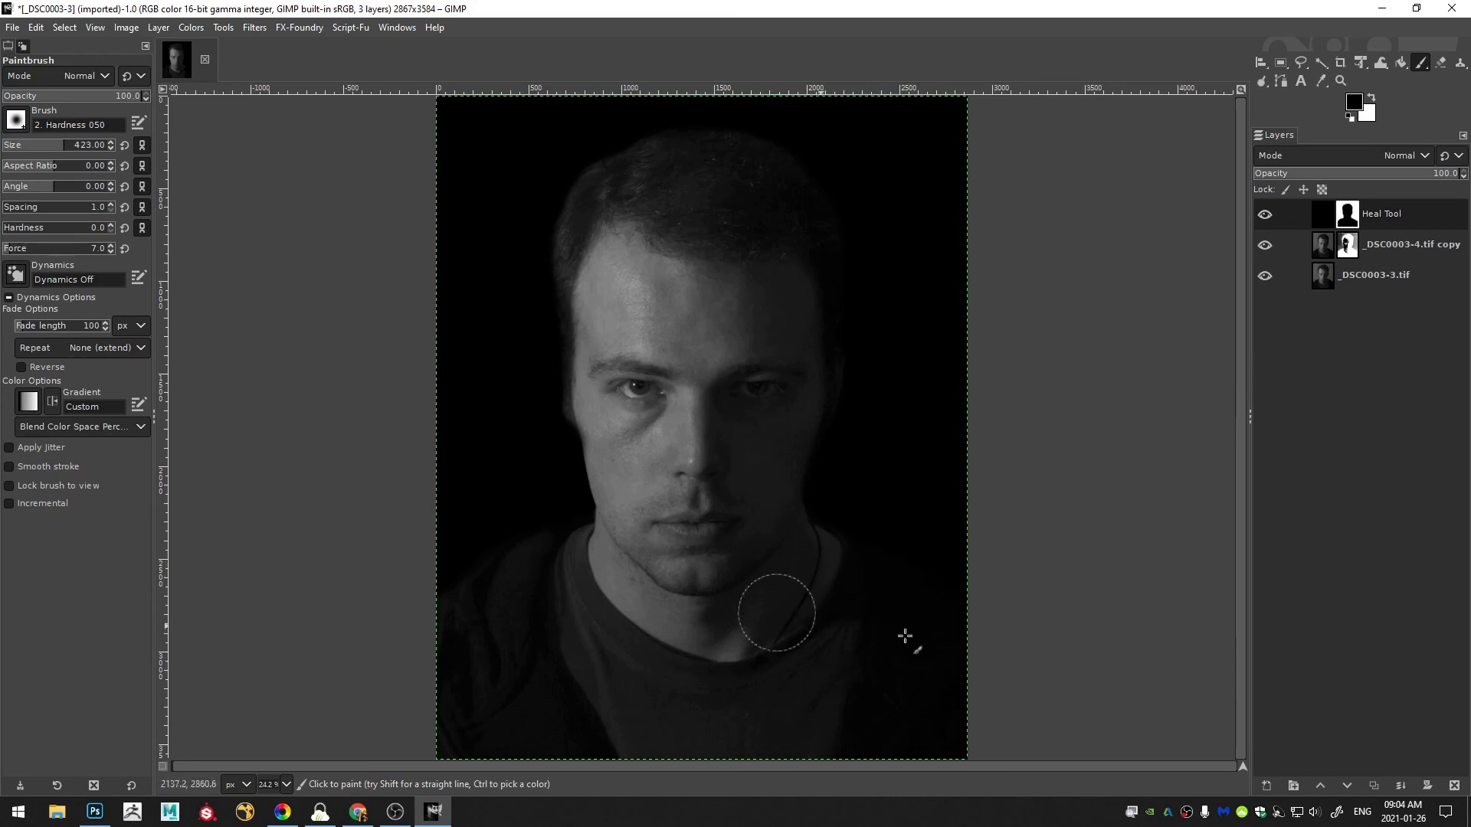
# - Merge the _DSC0003-4.tif copy layer down into the layer below
pyautogui.click(1400, 242)
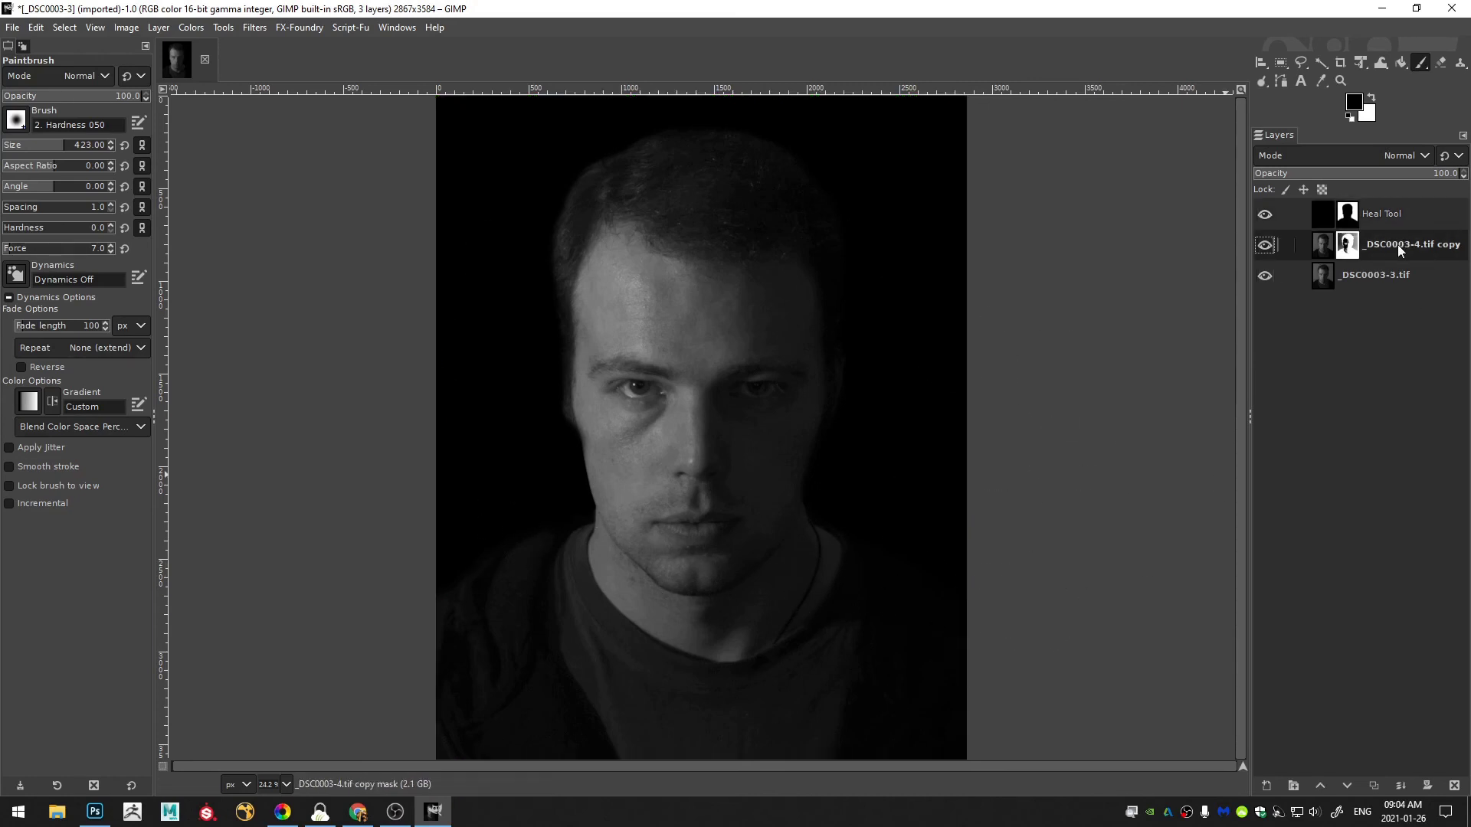
pyautogui.rightClick(1397, 245)
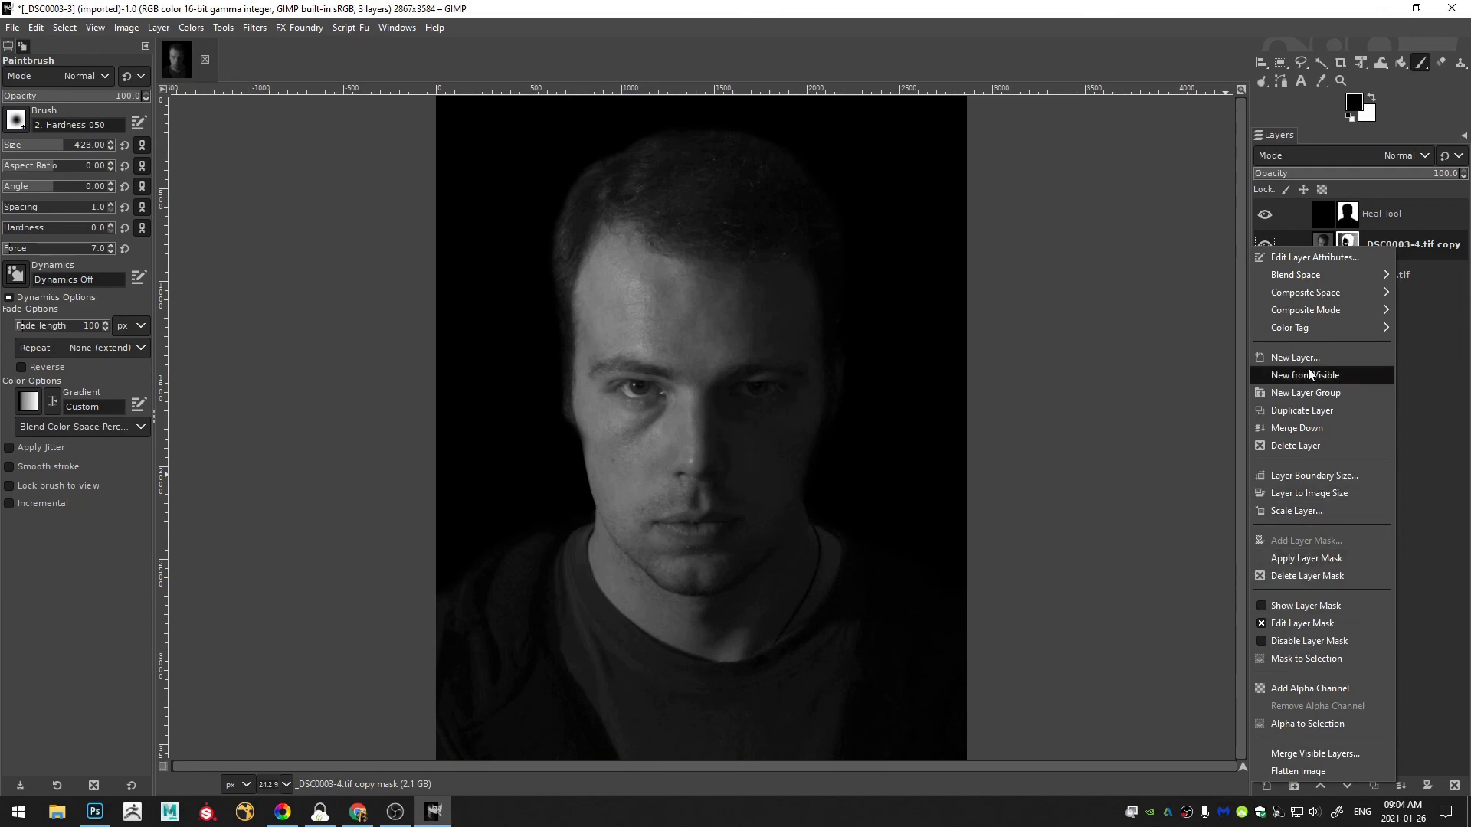
pyautogui.click(1299, 428)
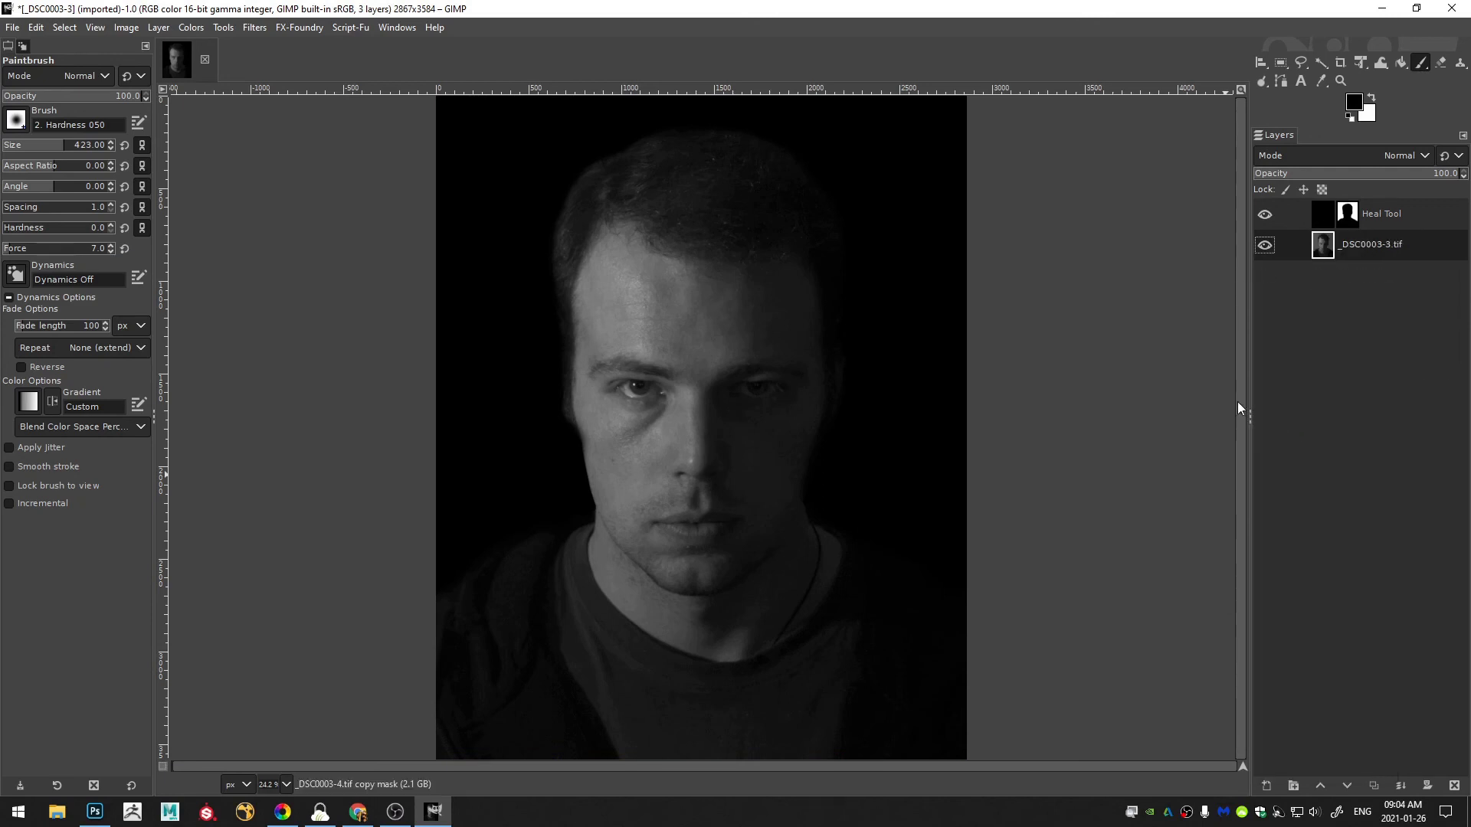
# - In Colors > Curves, move the black point right and the white point left
pyautogui.click(221, 28)
pyautogui.moveTo(191, 28)
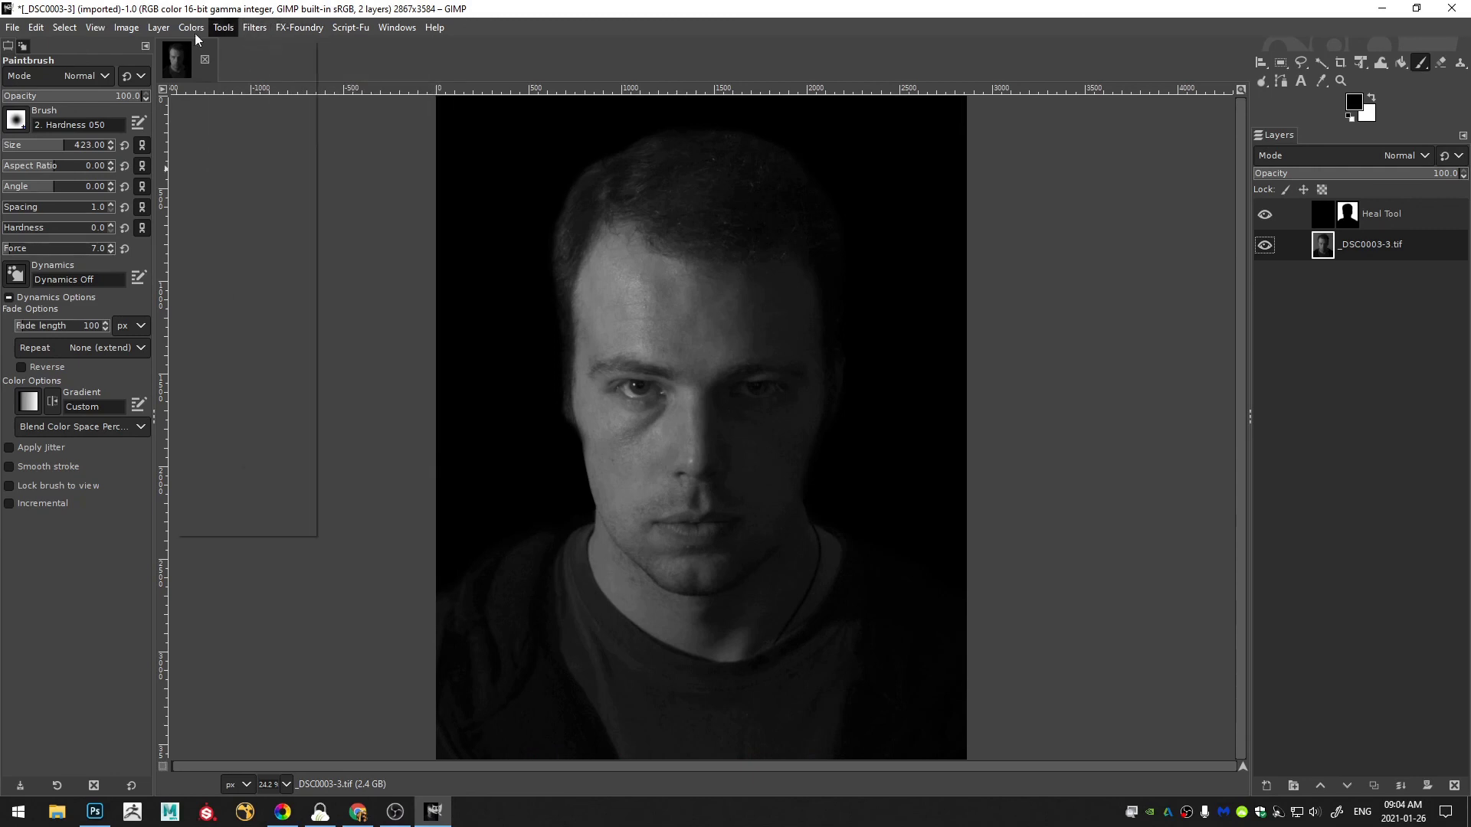
pyautogui.click(216, 207)
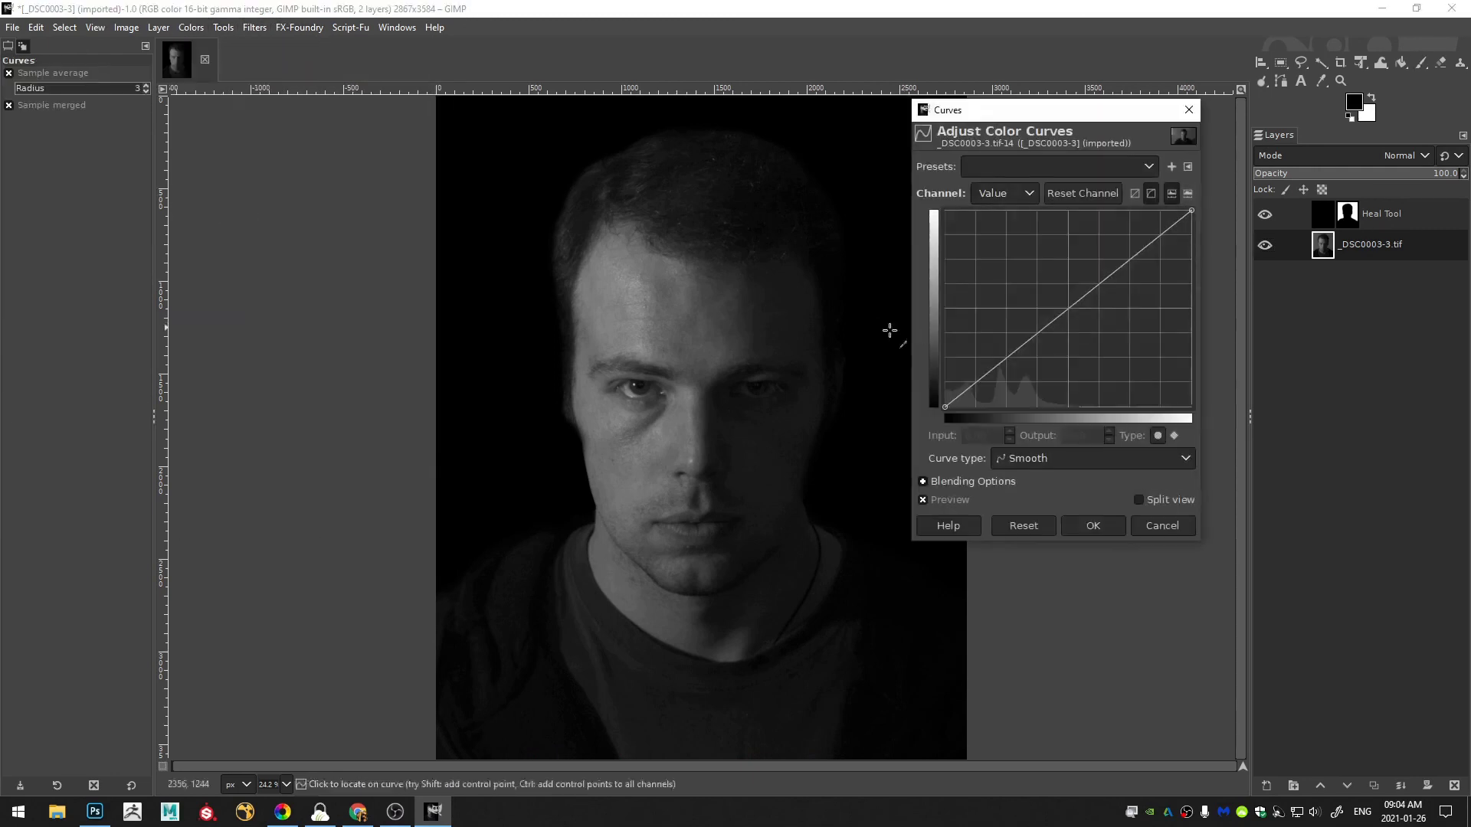
pyautogui.moveTo(1049, 115); pyautogui.dragTo(1136, 111)
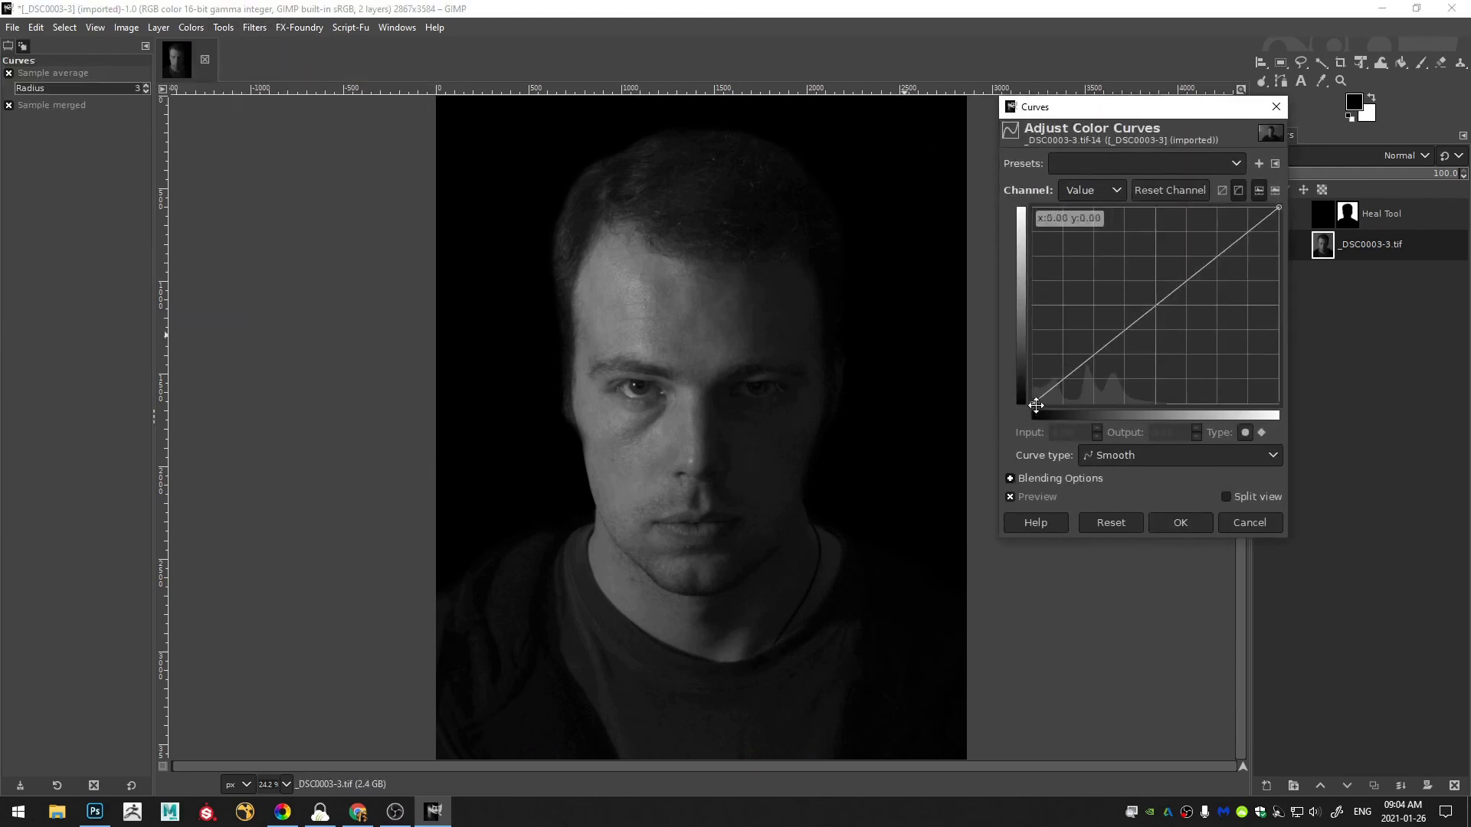
pyautogui.moveTo(1033, 403); pyautogui.dragTo(1040, 402)
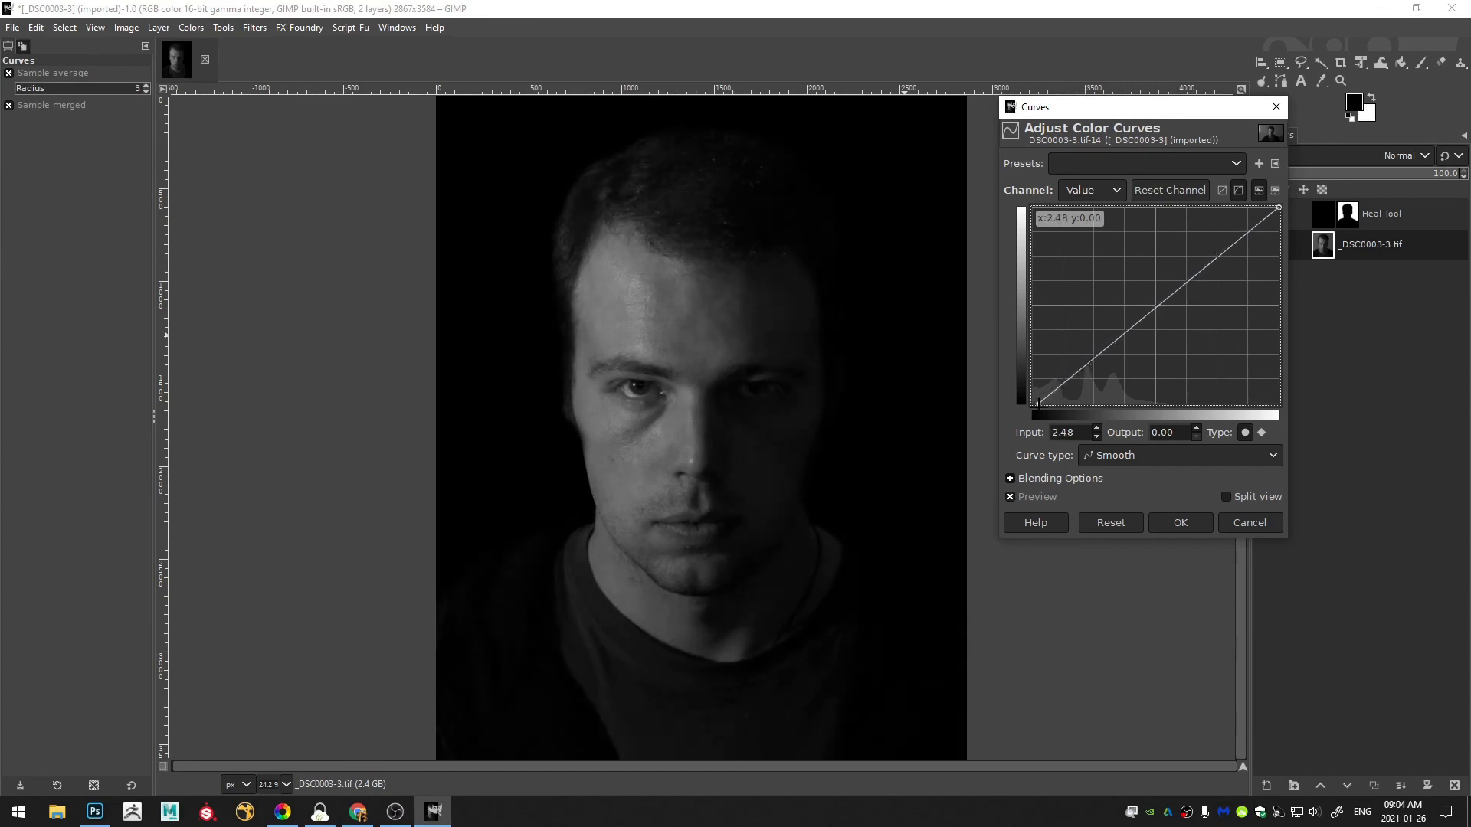
pyautogui.moveTo(1278, 206); pyautogui.dragTo(1194, 207)
# - Confirm the Curves dialog so the contrast boost applies to '_DSC0003-3.tif'
pyautogui.click(1180, 523)
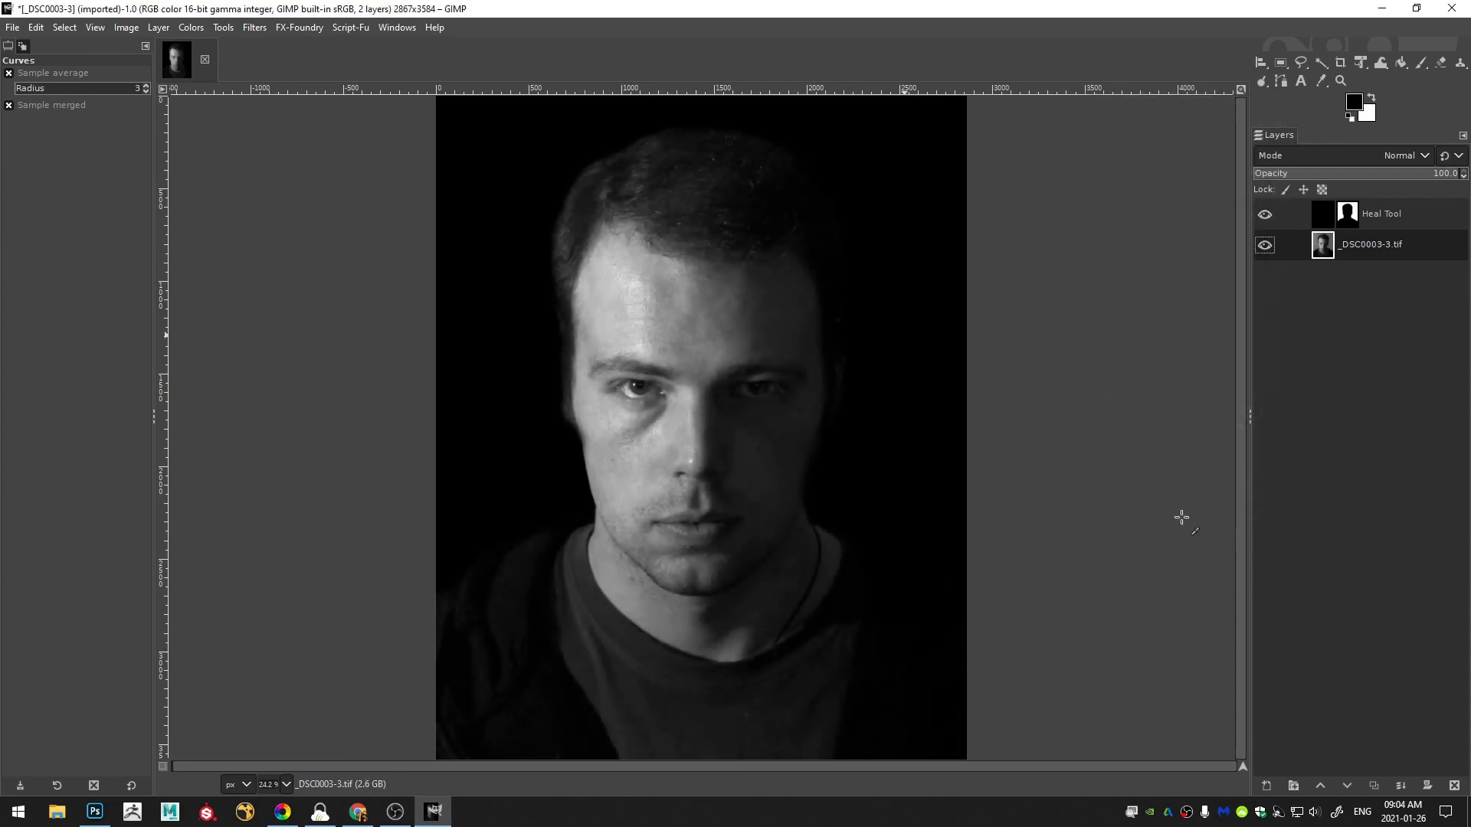